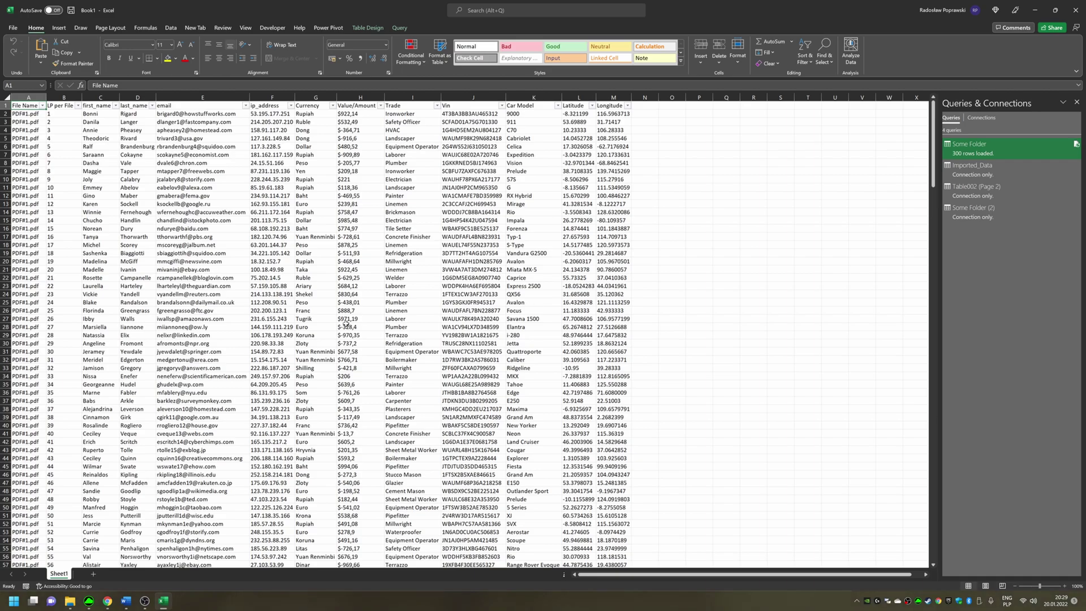
Step: Start a PDF data import in Excel using PDF#1.pdf from Some Folder
click(370, 99)
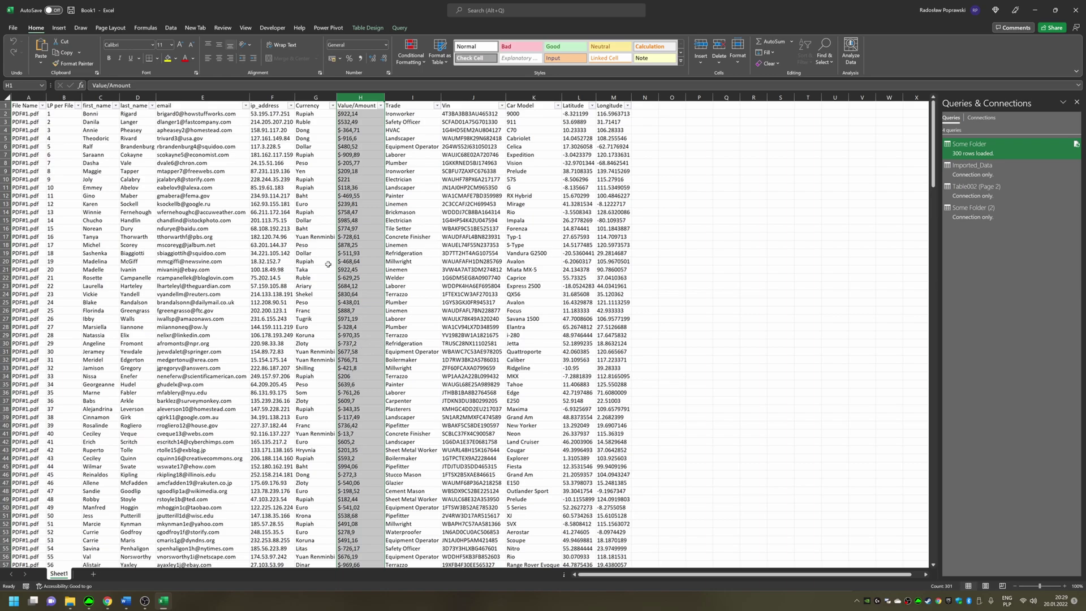
click(171, 28)
click(17, 51)
mouse_move(43, 79)
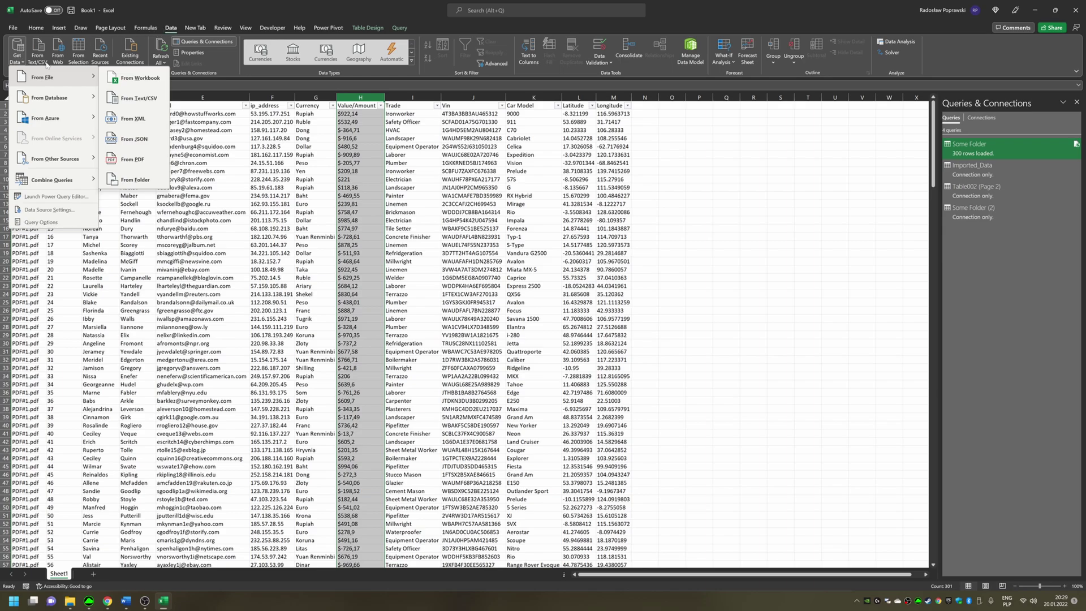
click(134, 158)
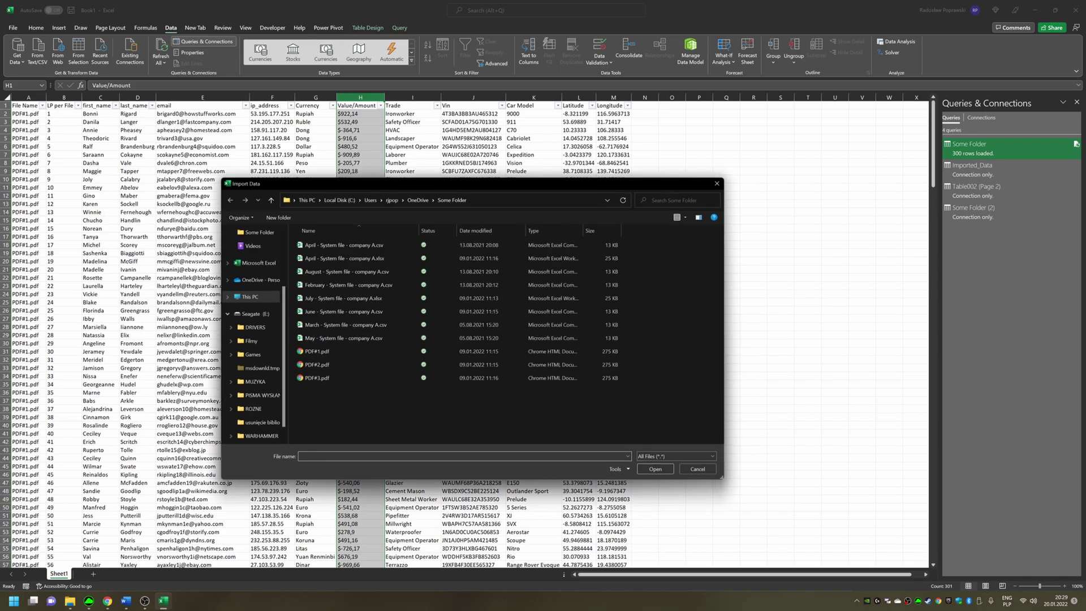
double_click(394, 352)
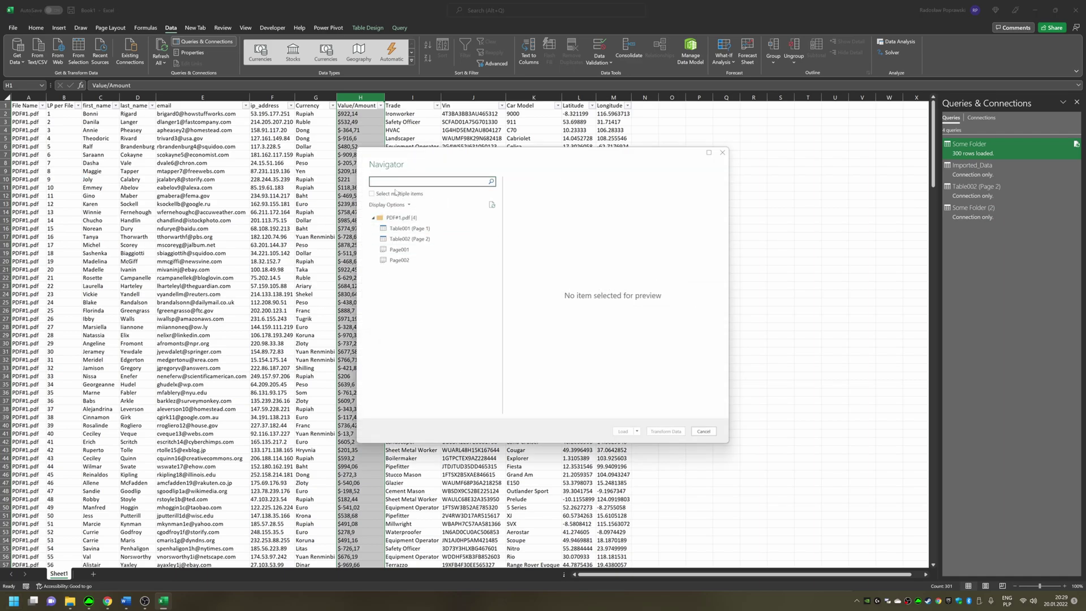
Step: Enable selecting multiple items in the Navigator and preview Table001 (Page 1) and Table002 (Page 2)
click(373, 193)
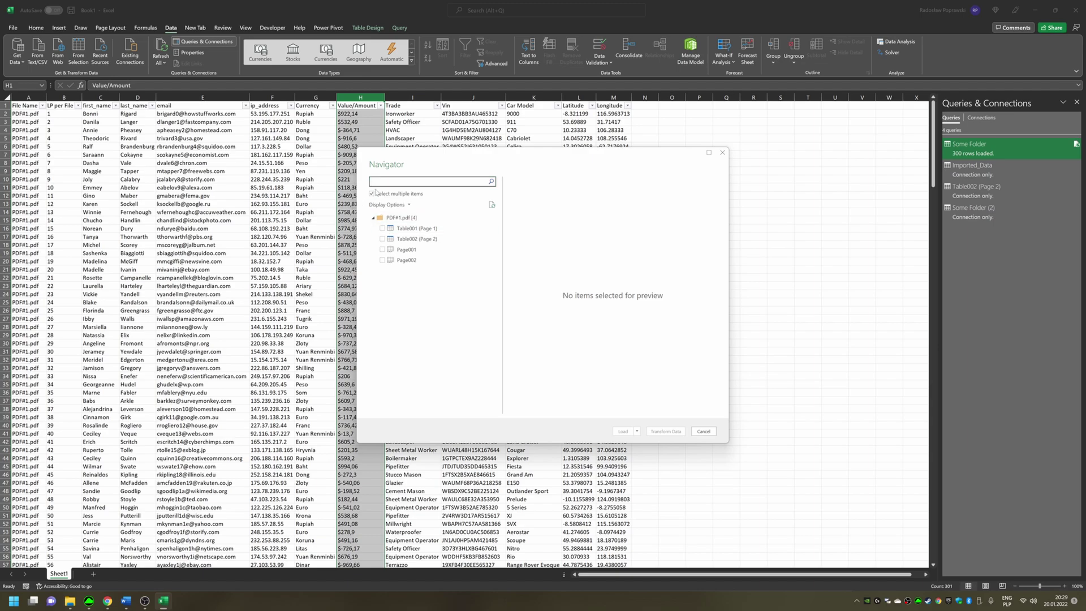
click(407, 228)
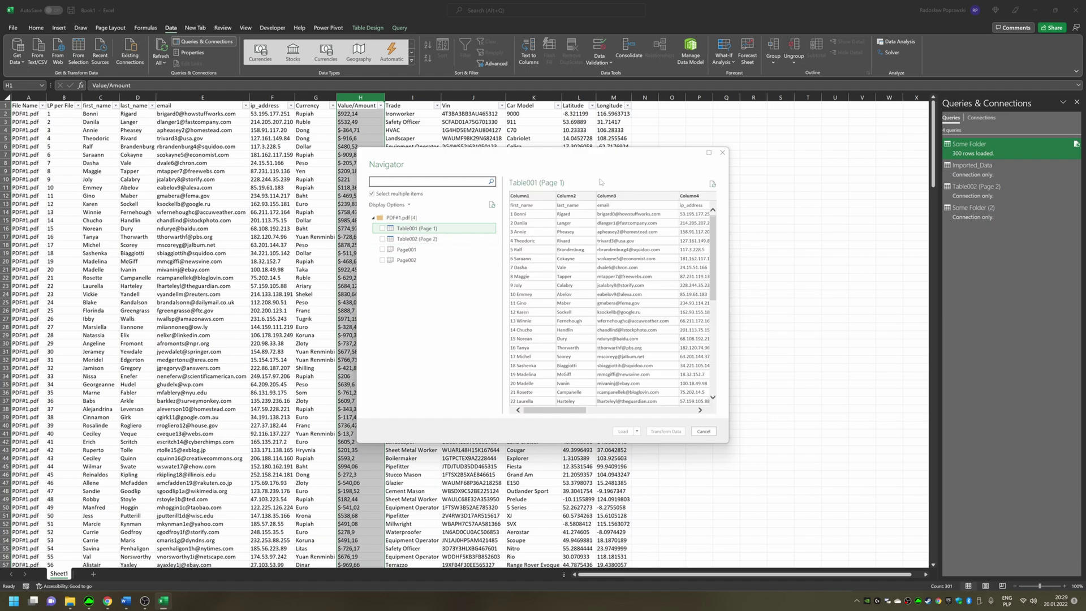
click(427, 239)
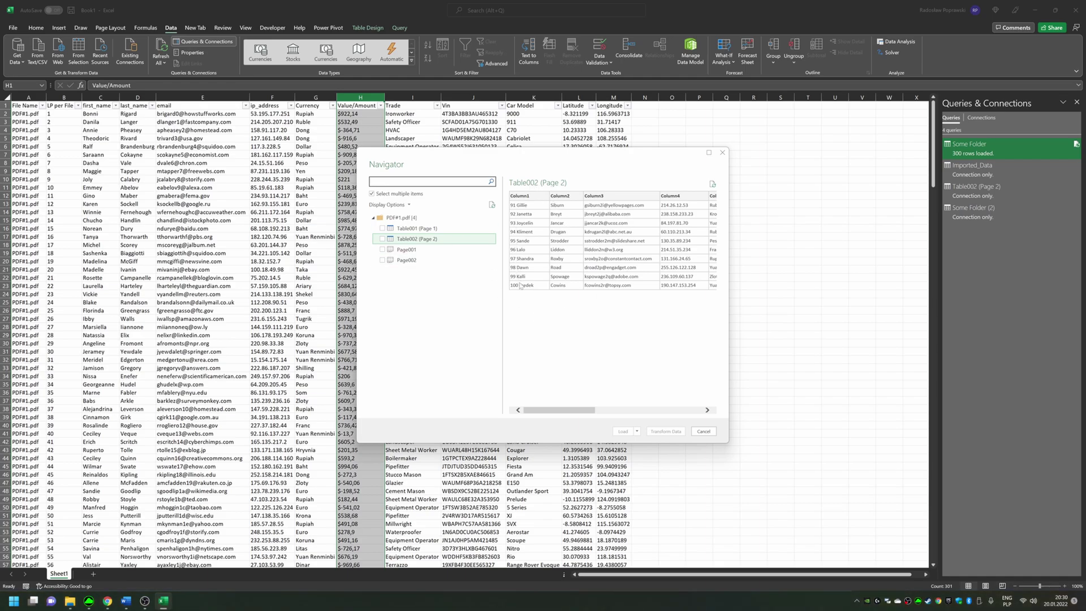
Step: Switch to File Explorer and open PDF#1.pdf from Some Folder with Microsoft Edge
click(70, 601)
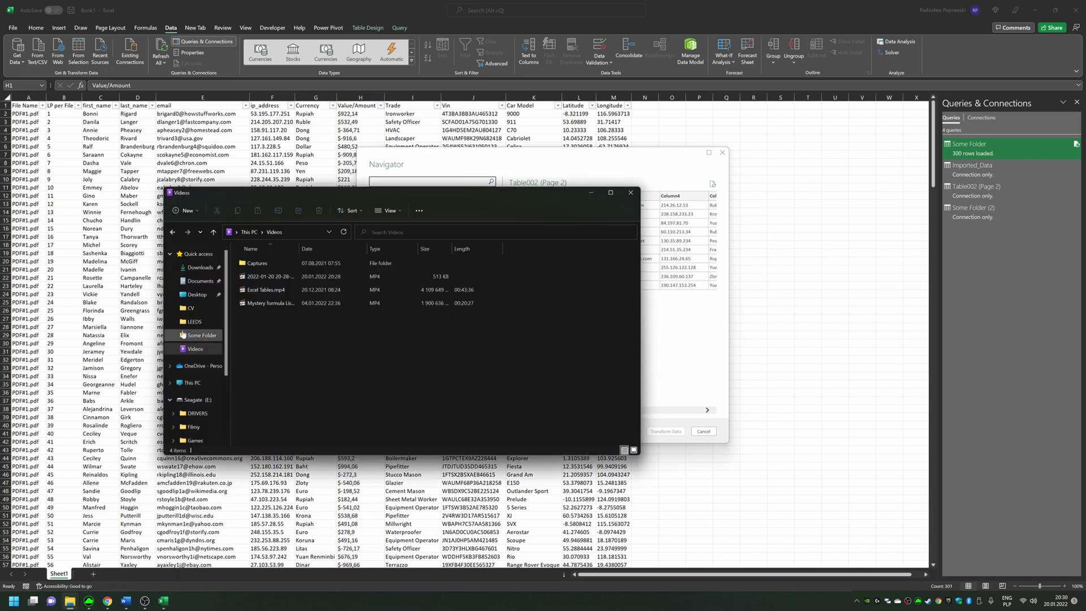
click(182, 334)
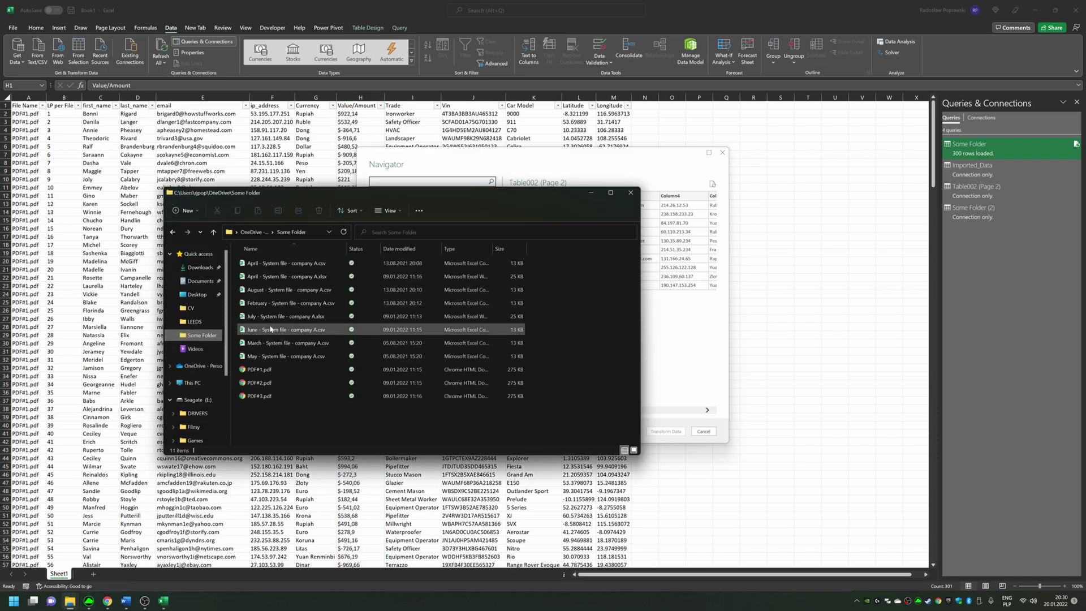
click(269, 371)
right_click(261, 374)
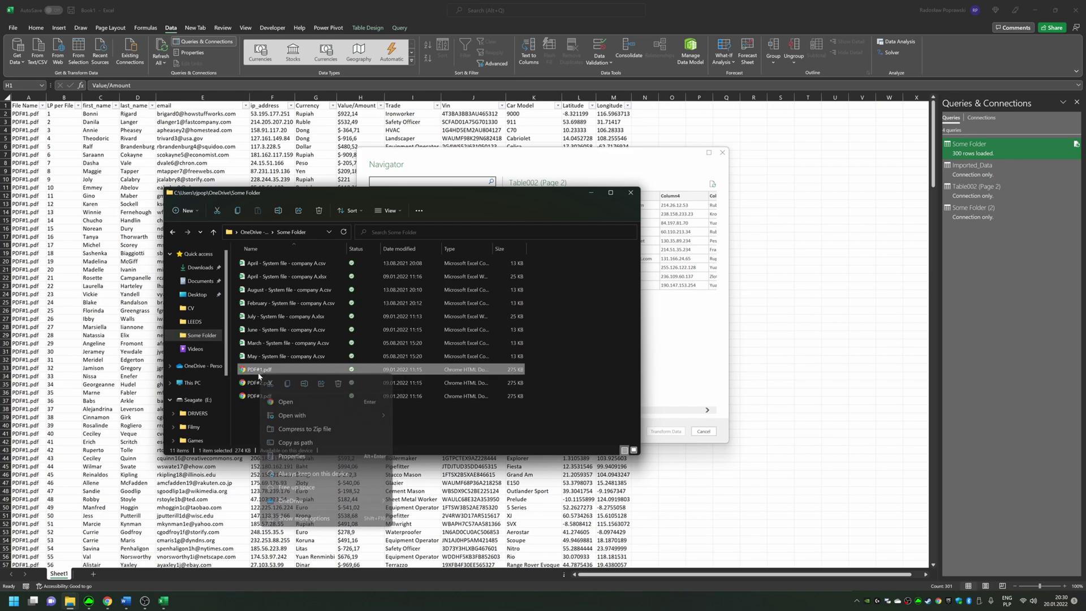
mouse_move(307, 409)
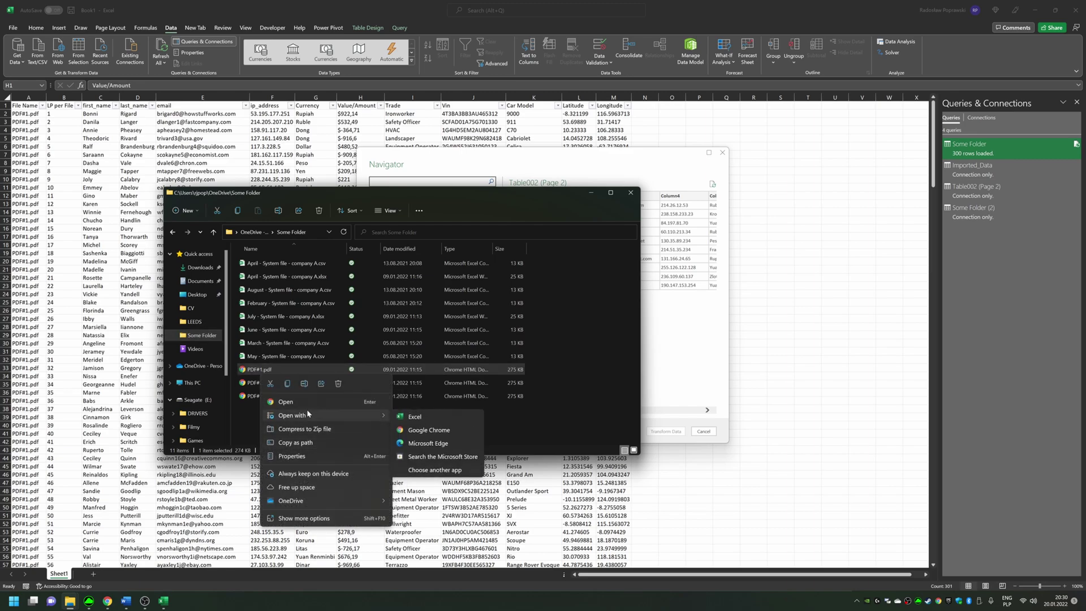
click(424, 445)
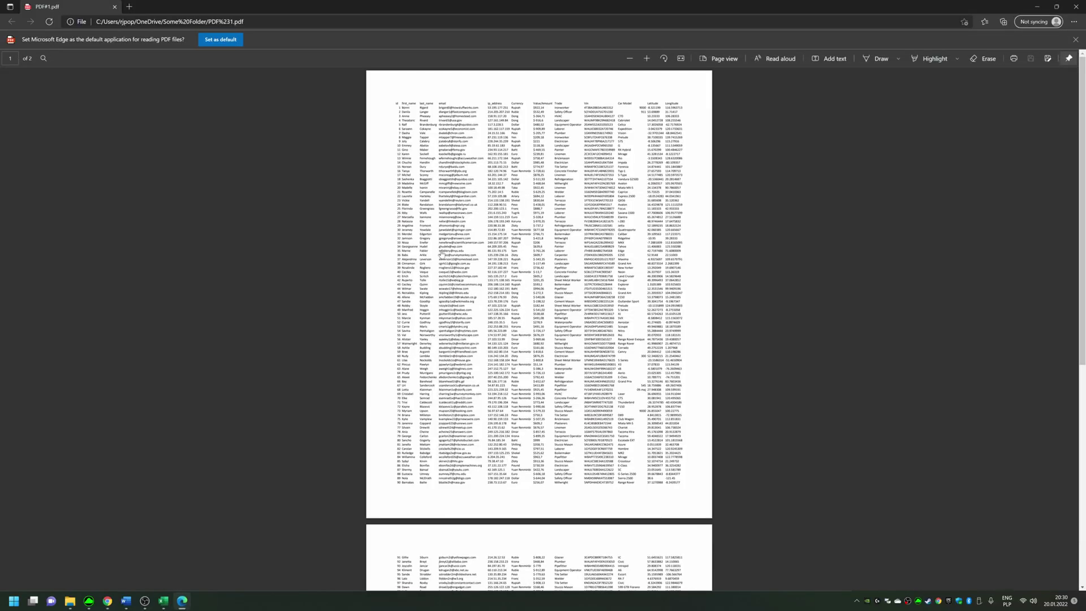
Step: Examine the header row and first data rows of the PDF up close, then close it and return to Excel's Navigator
ctrl+scroll(440, 253, up, 3)
scroll(317, 281, up, 5)
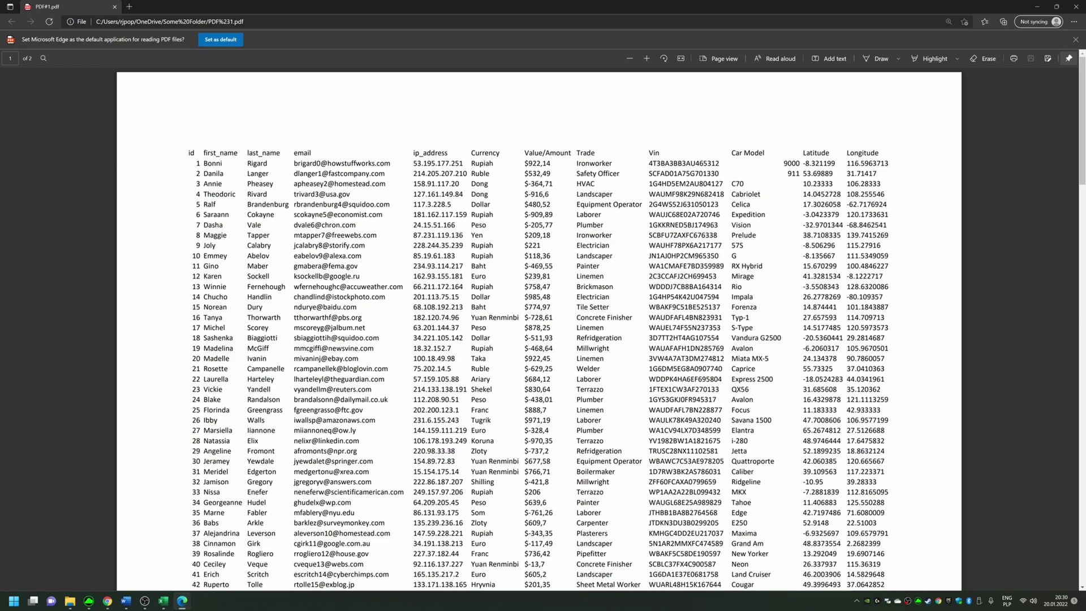
drag(189, 152, 217, 307)
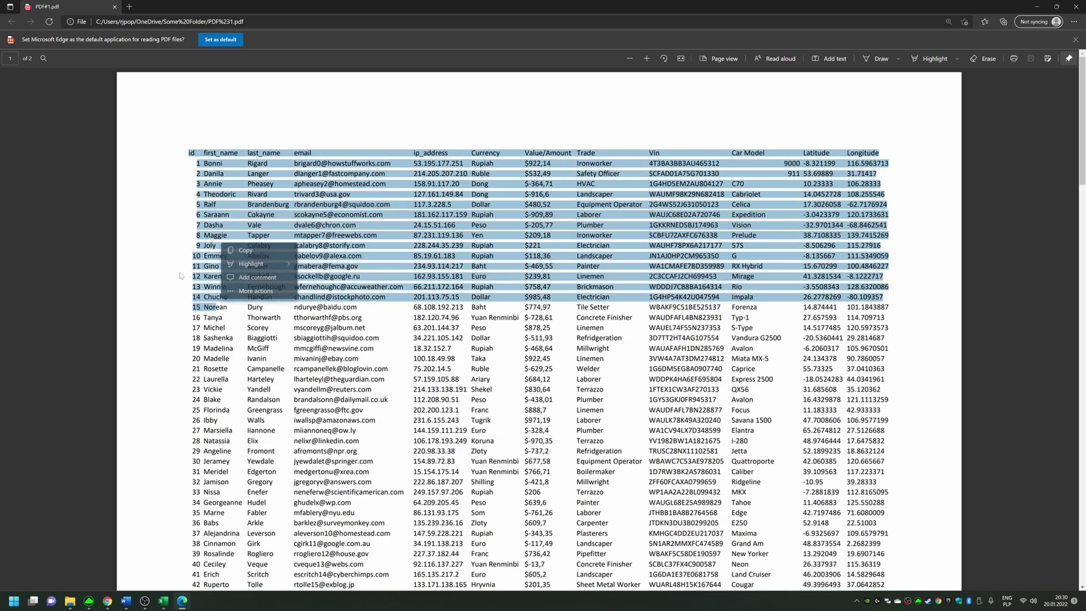
key(Escape)
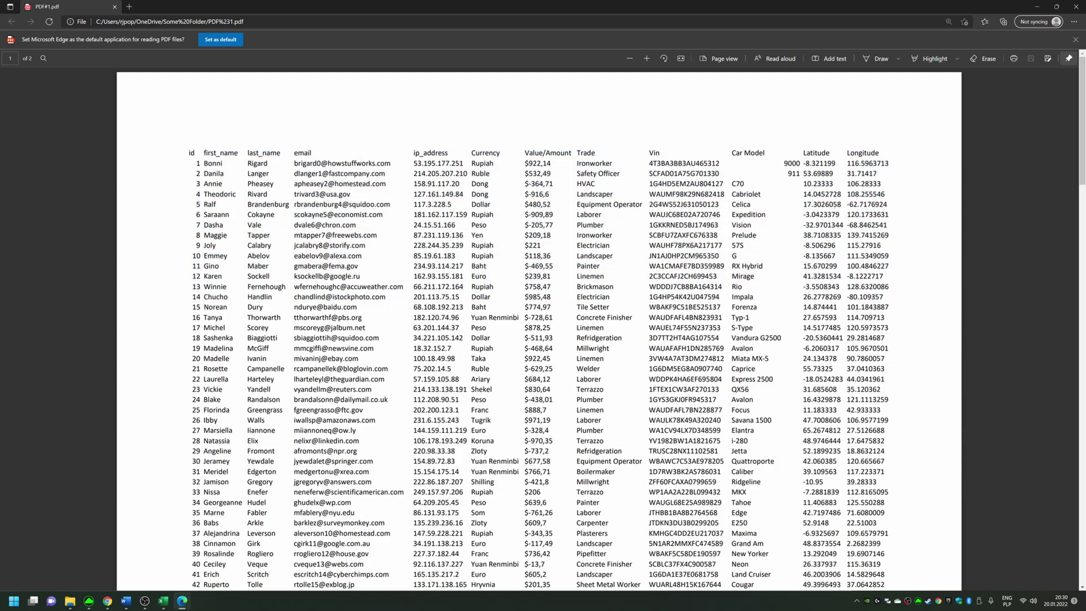
drag(204, 151, 251, 164)
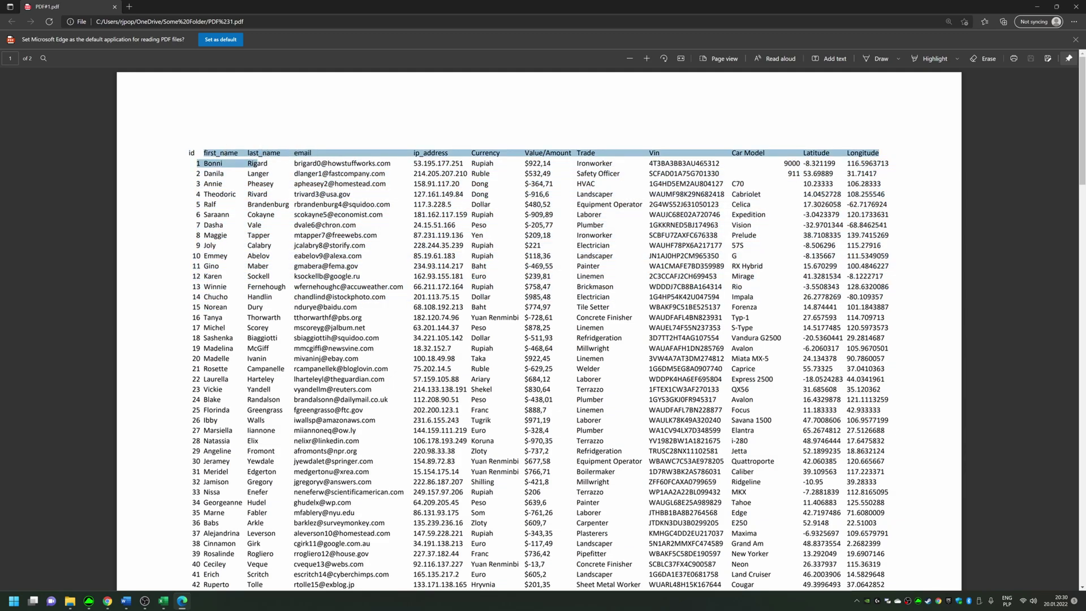
click(1075, 6)
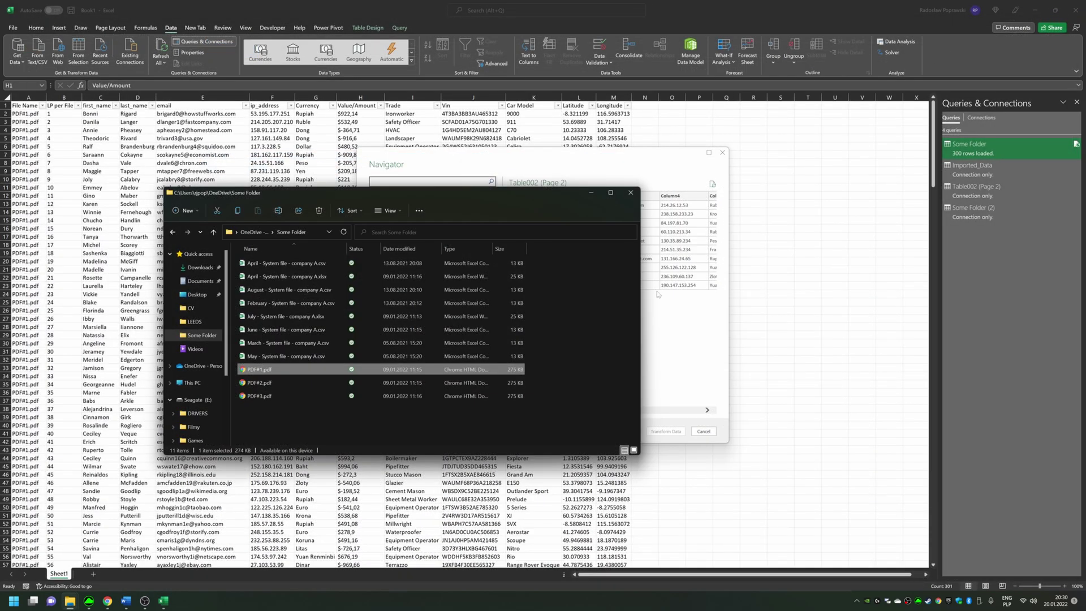
click(658, 339)
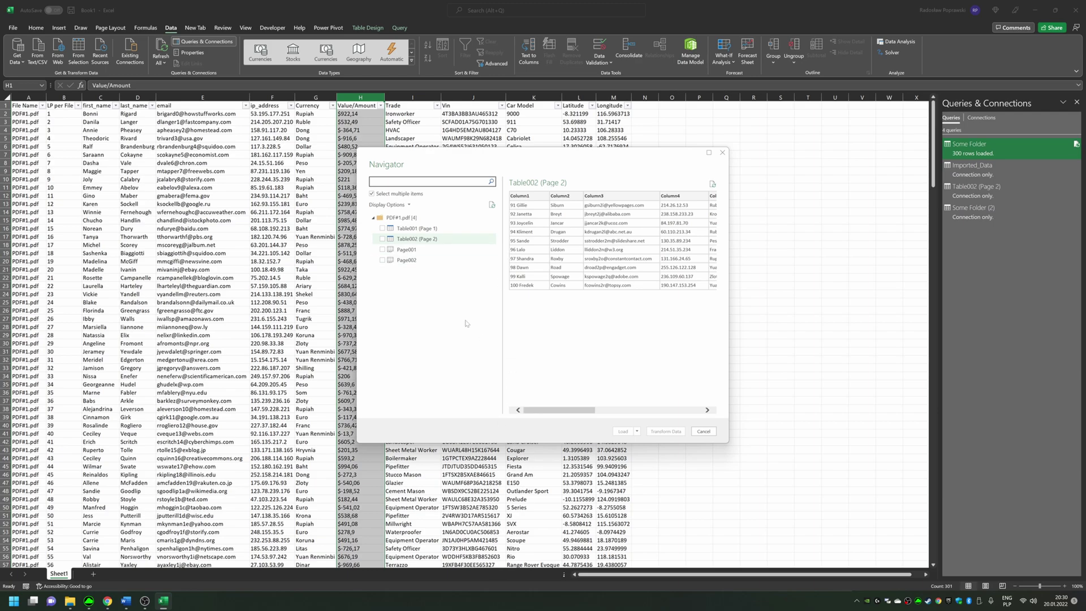
Step: Preview Page001 and Page002, then choose Table001 (Page 1) and Table002 (Page 2) and open them in Power Query Editor for transformation
click(450, 251)
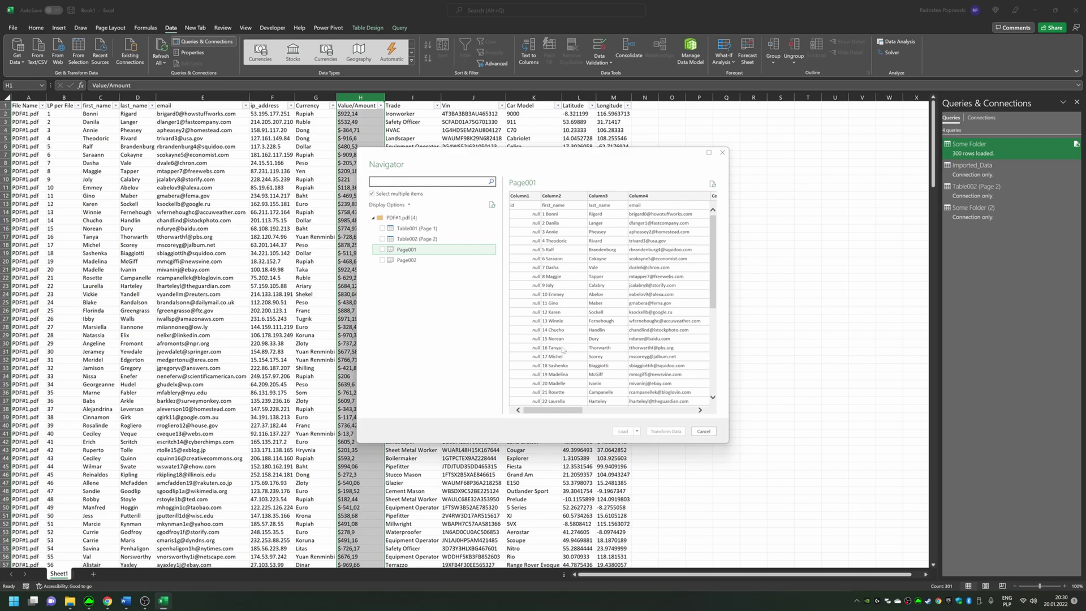
click(415, 262)
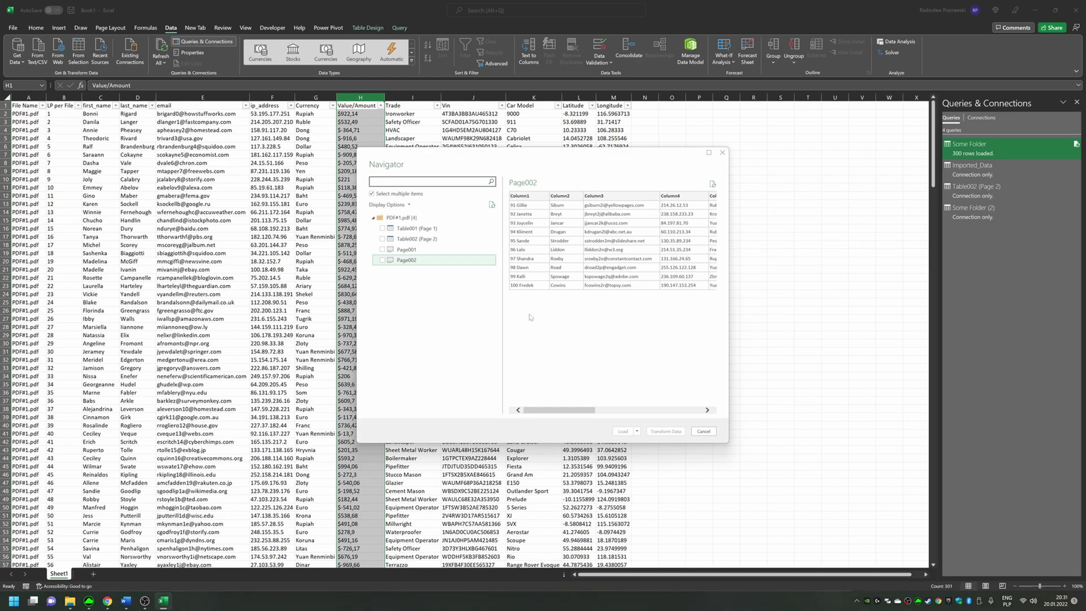
click(382, 228)
click(388, 239)
click(382, 240)
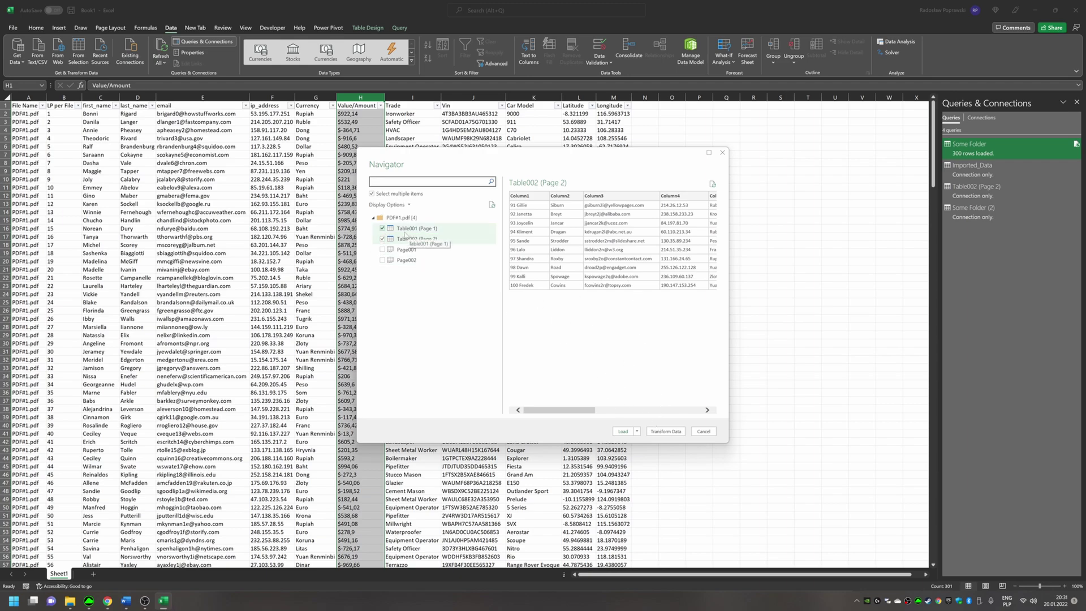
click(650, 433)
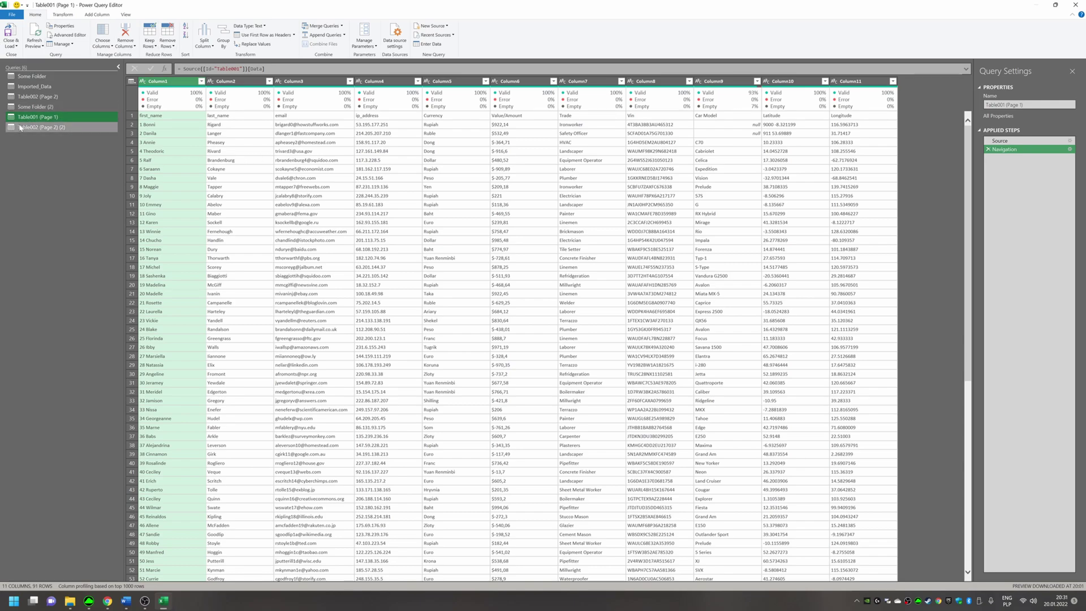
Step: Append the Table002 (Page 2) (2) query to the Table001 (Page 1) query as a two-table append
click(42, 127)
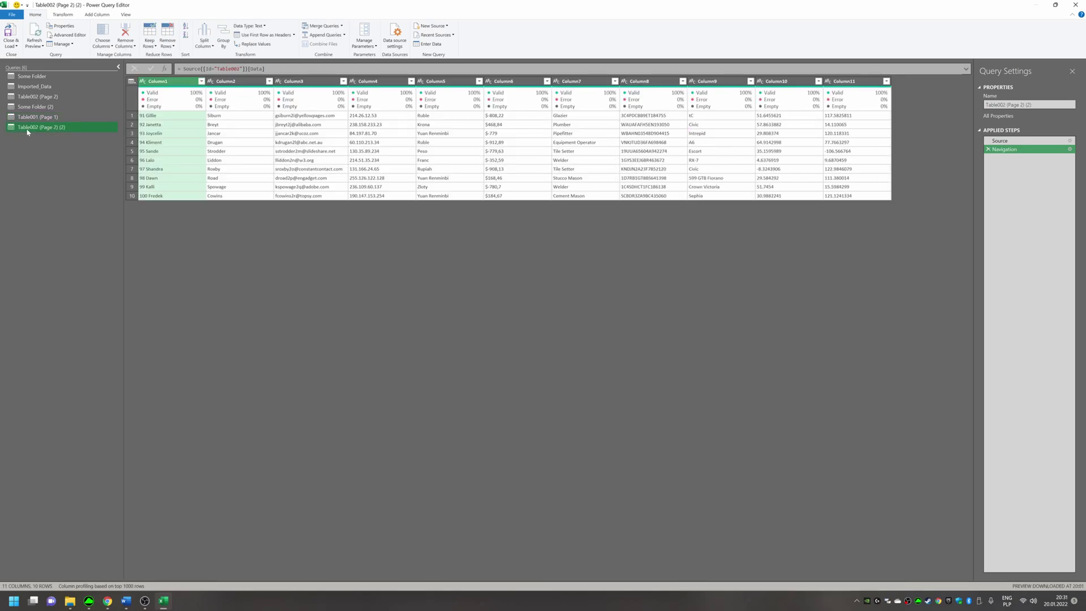
click(31, 117)
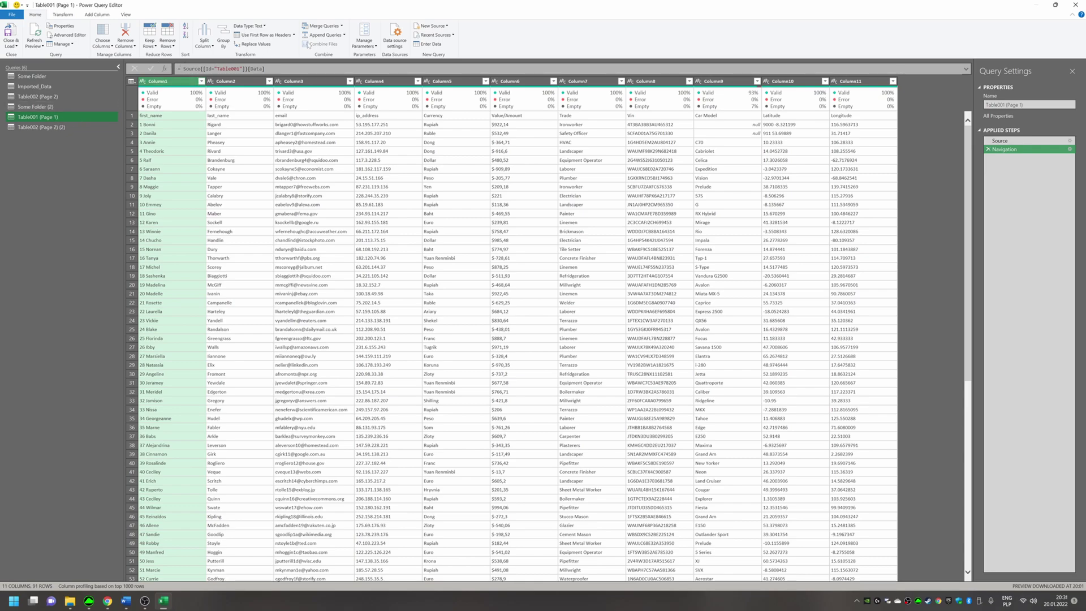
click(344, 36)
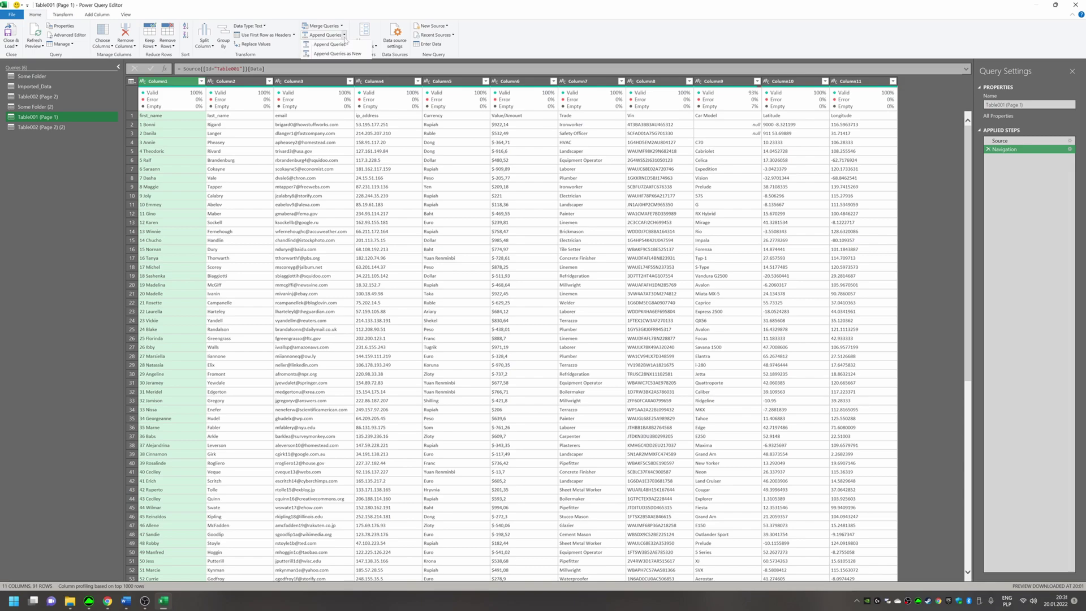
click(357, 50)
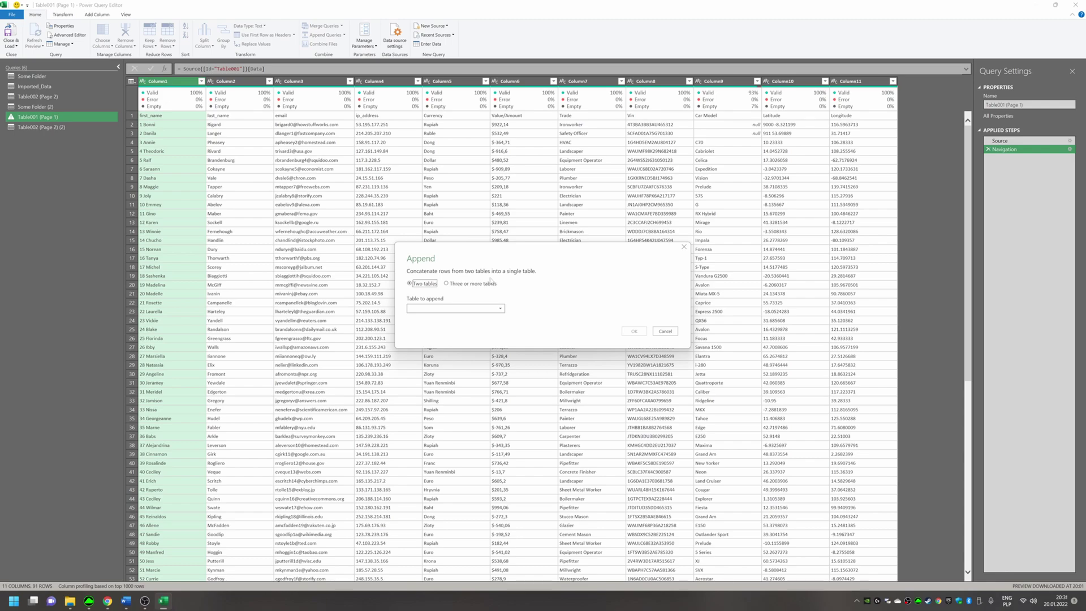
click(442, 310)
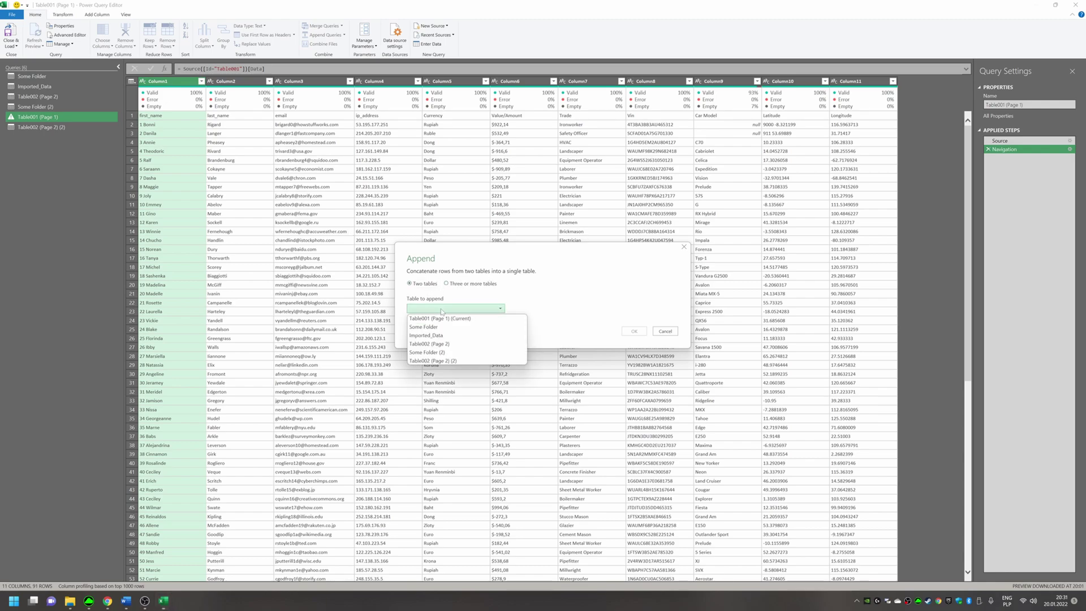
click(450, 362)
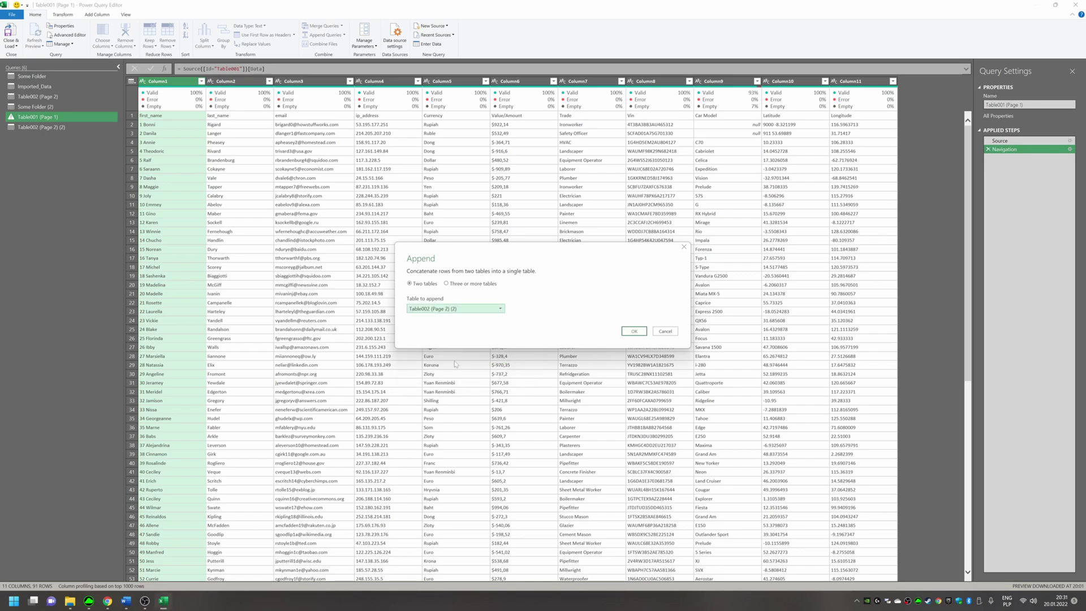
click(634, 332)
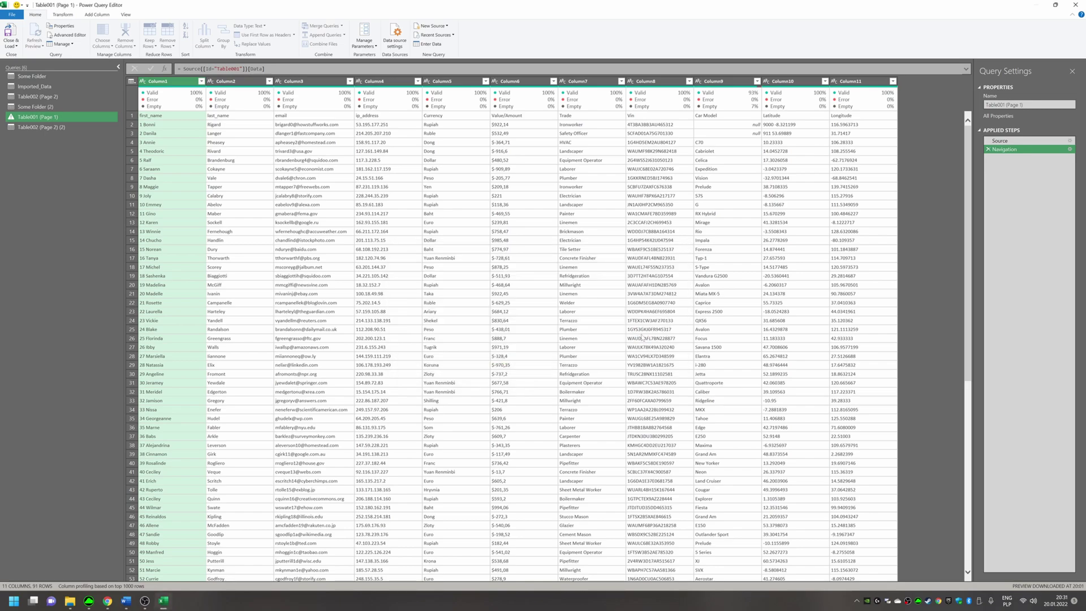
Step: Check the appended rows of the Table001 (Page 1) query down to the last record and return to the first row
click(179, 160)
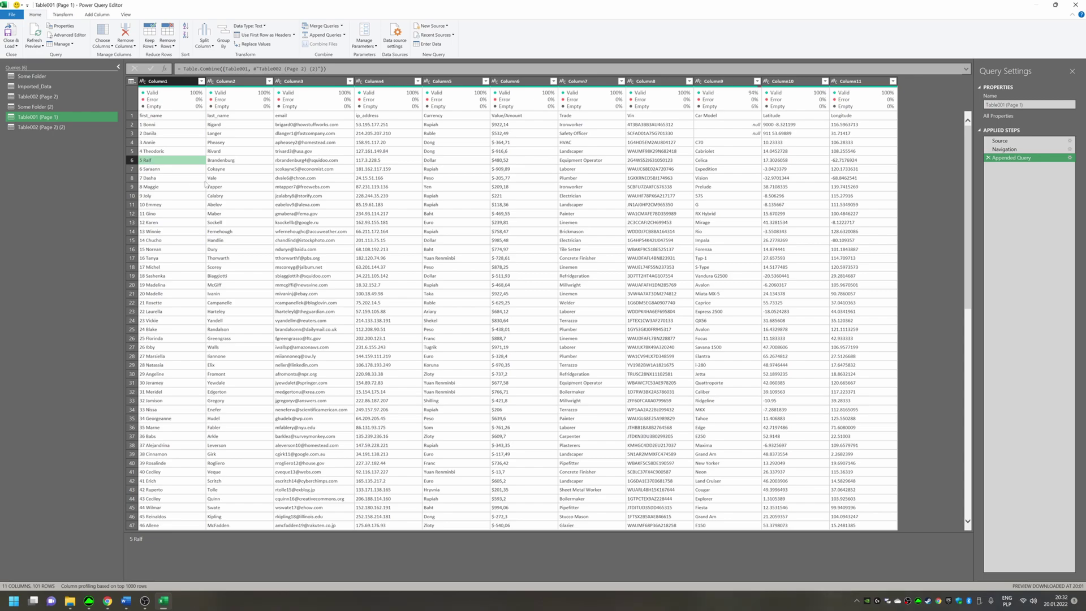
key(ctrl+Down)
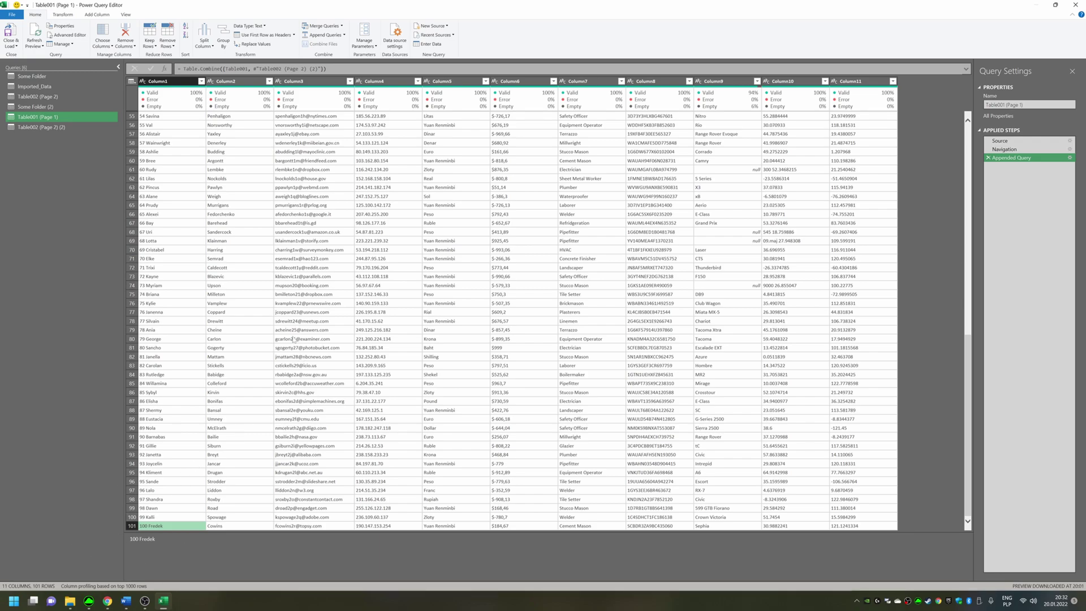
key(ctrl+Home)
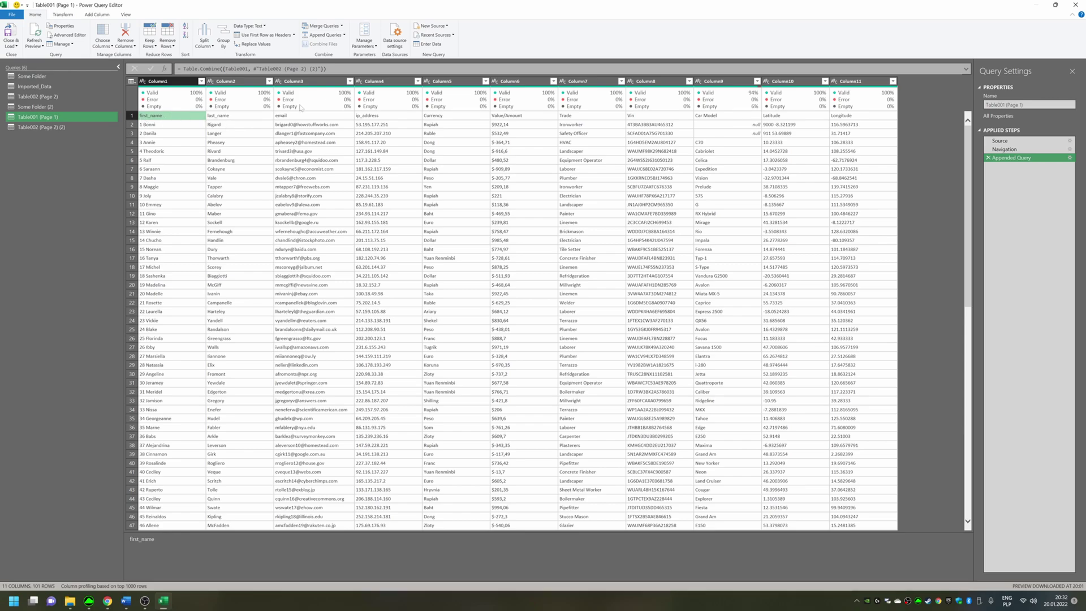
Step: Promote the first row of the combined Table001 (Page 1) query to column headers
click(289, 116)
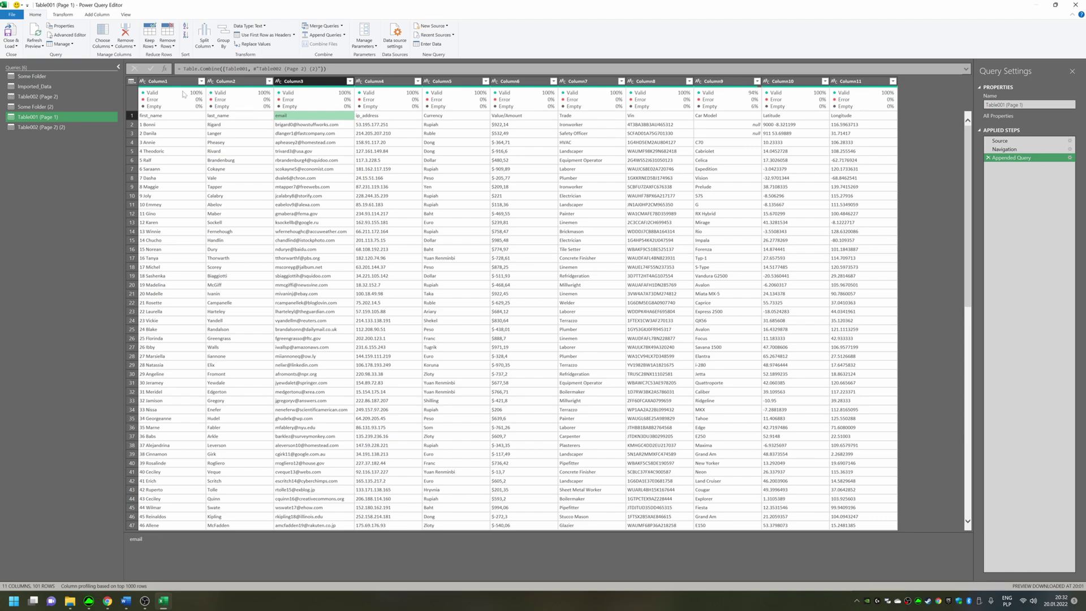
click(130, 82)
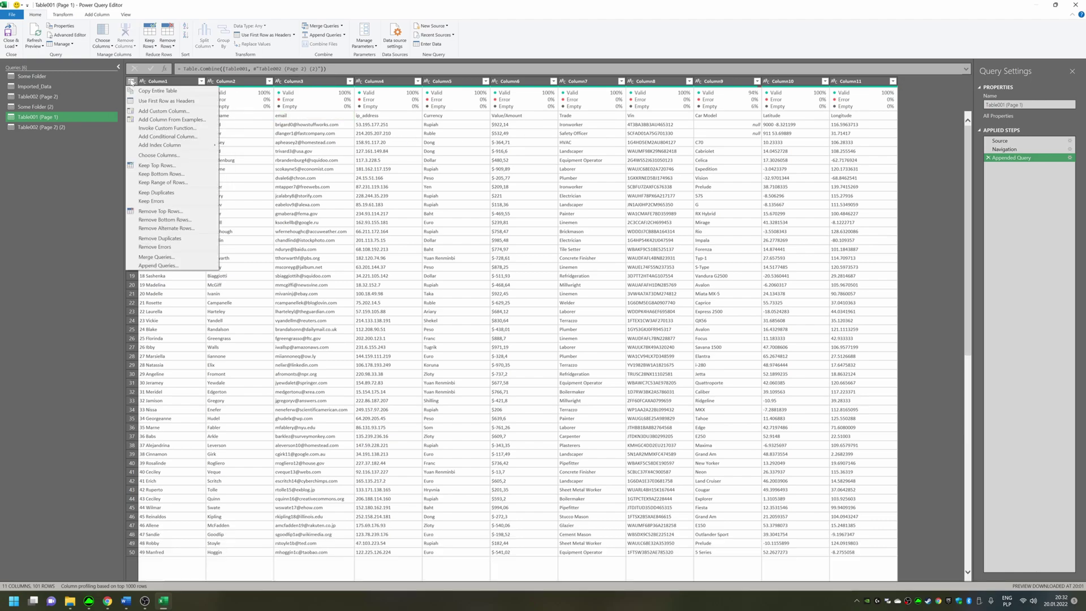
click(167, 101)
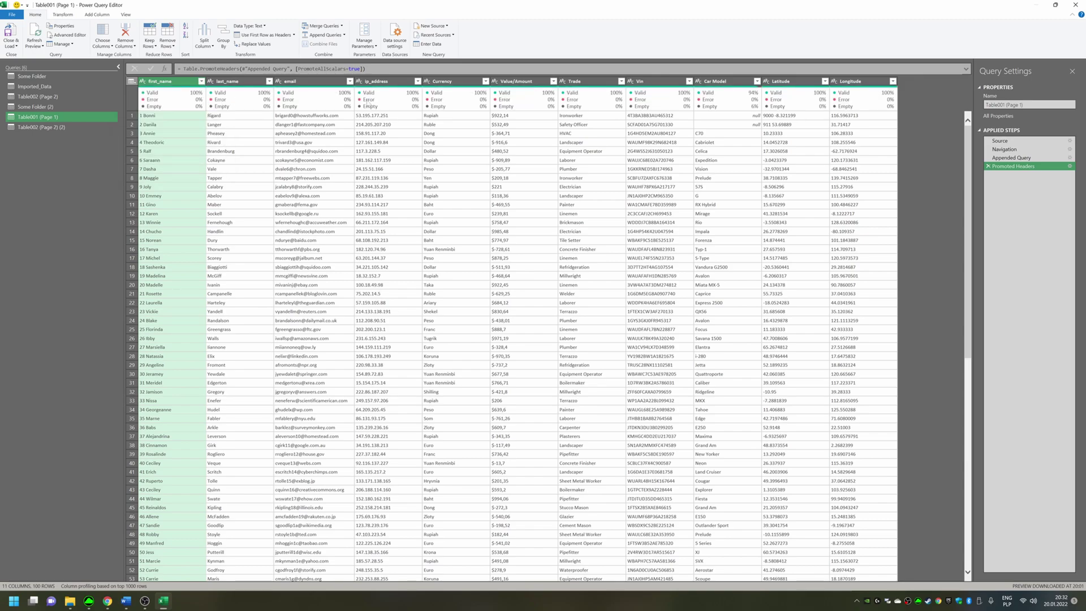
Step: Split the first_name column by digit to non-digit and set the resulting first_name.1 column's type to Whole Number
right_click(163, 82)
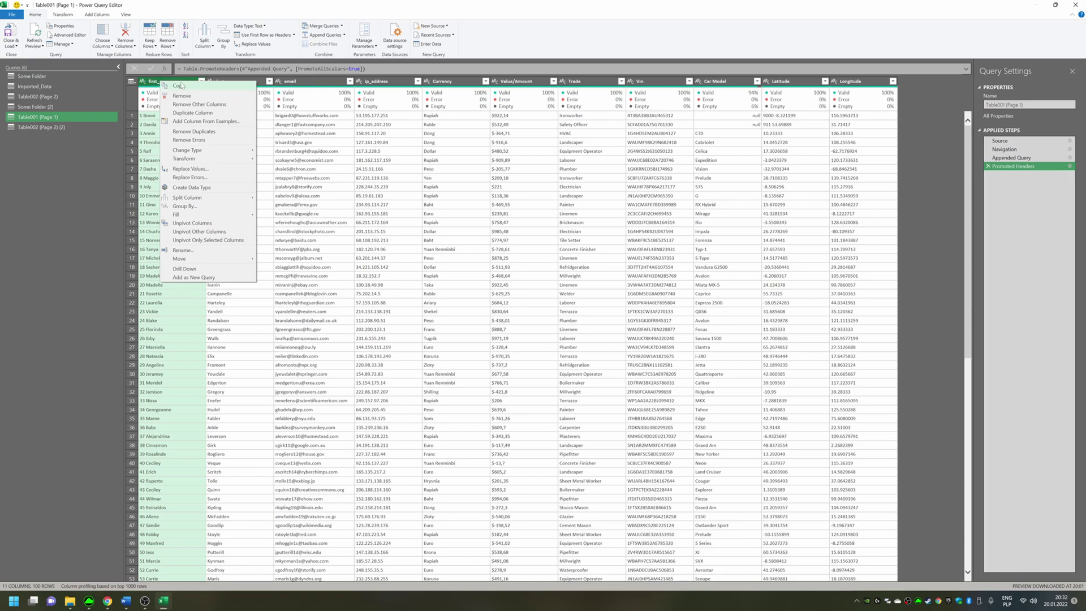
mouse_move(210, 198)
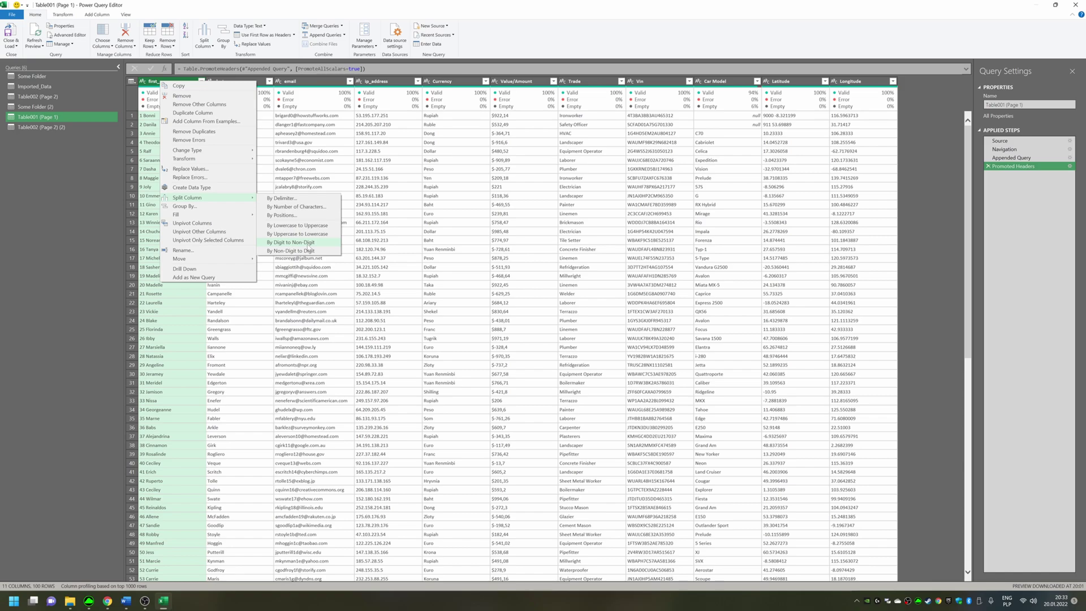
click(307, 244)
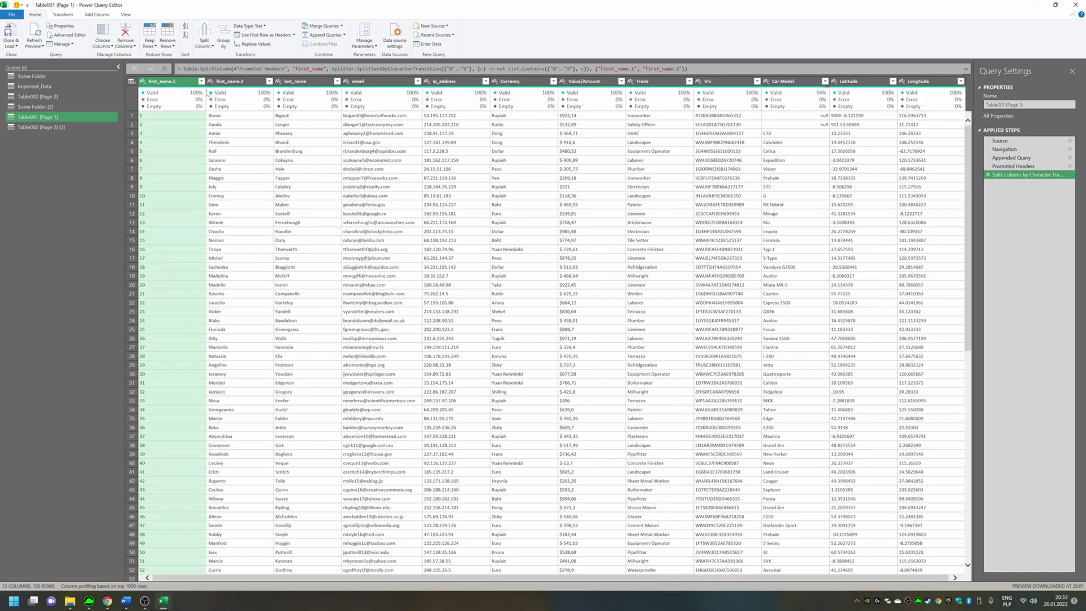
click(142, 81)
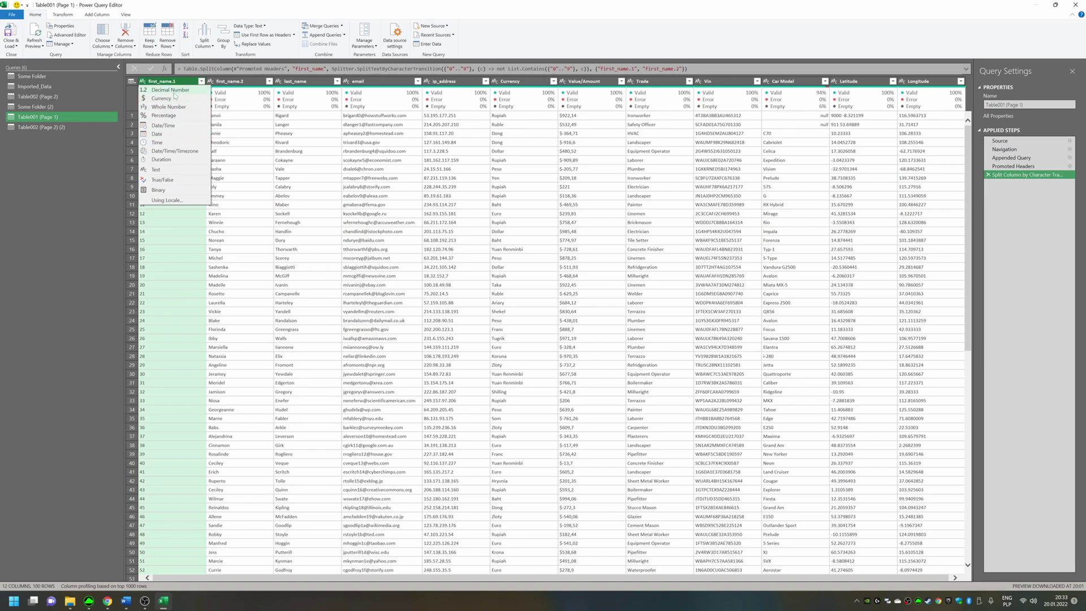
click(153, 107)
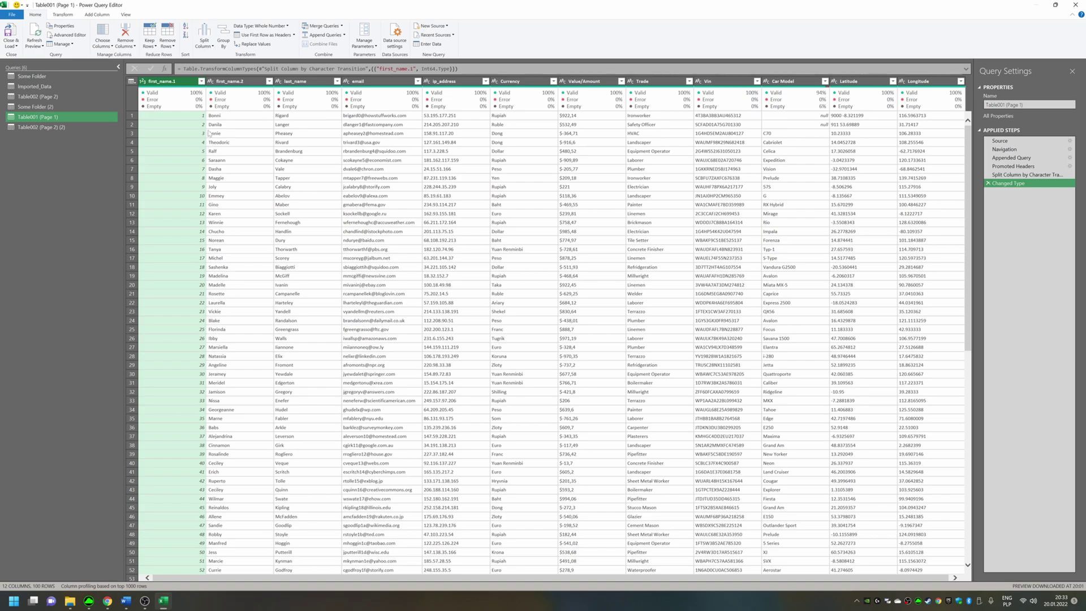
Step: Trim the text in the first_name.2 column
click(226, 81)
right_click(227, 81)
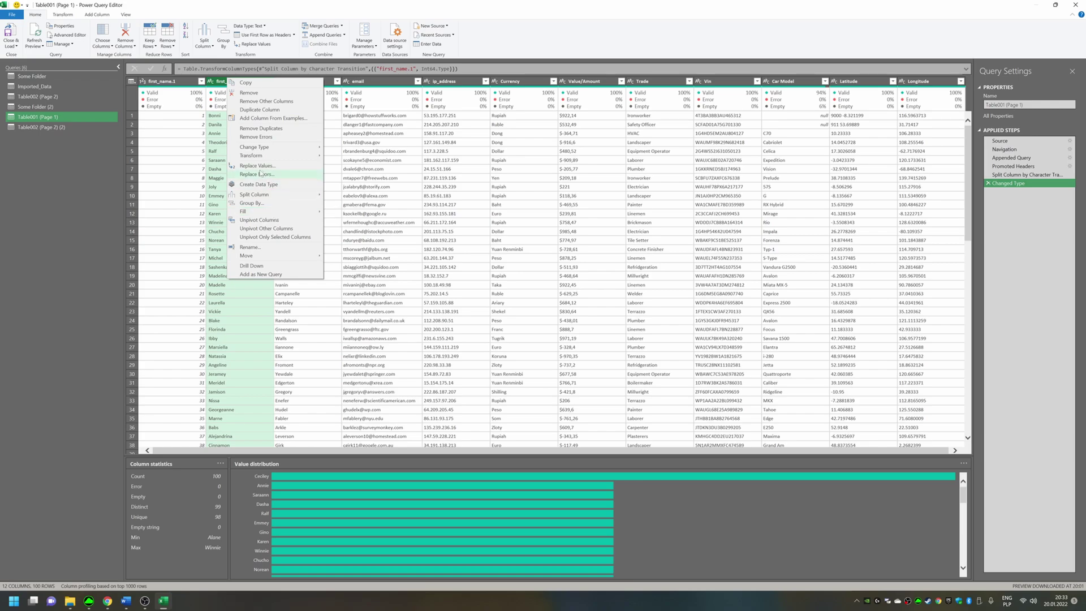
mouse_move(300, 156)
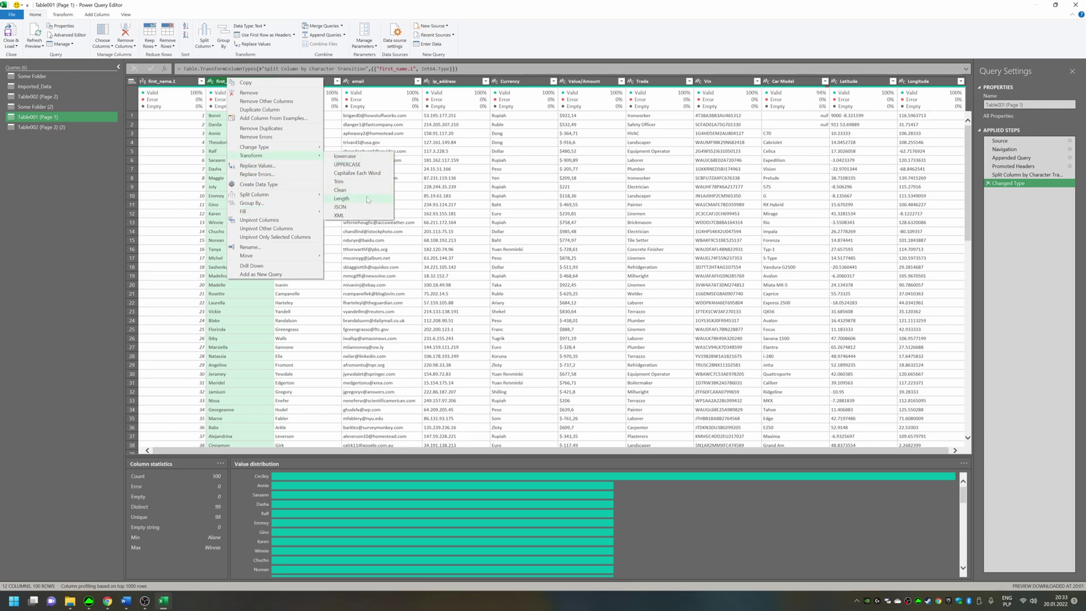
click(386, 182)
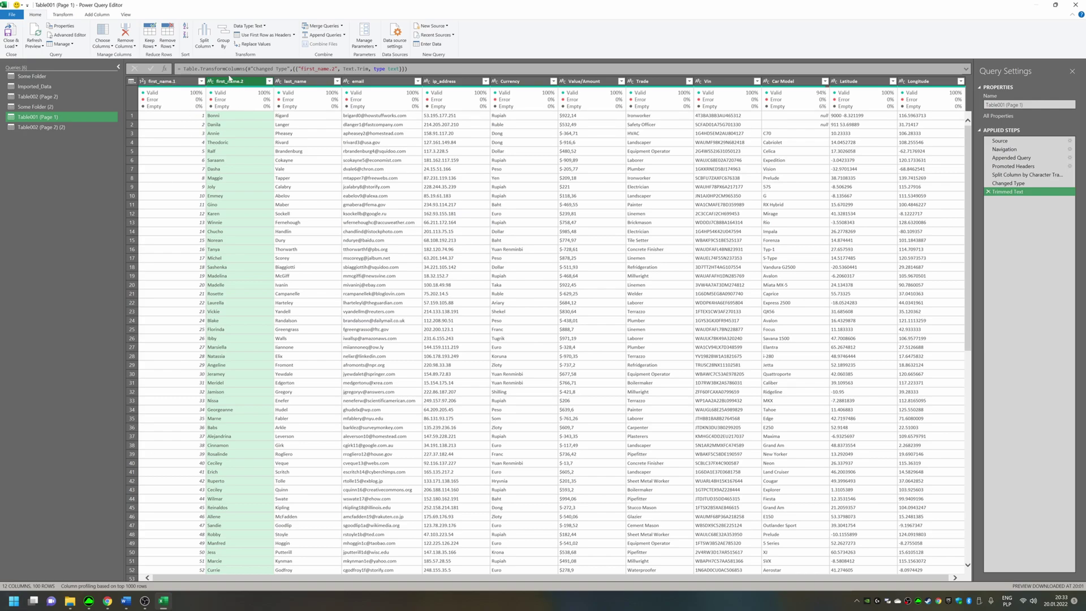
Step: Rename the first_name.2 column as first_name
click(235, 82)
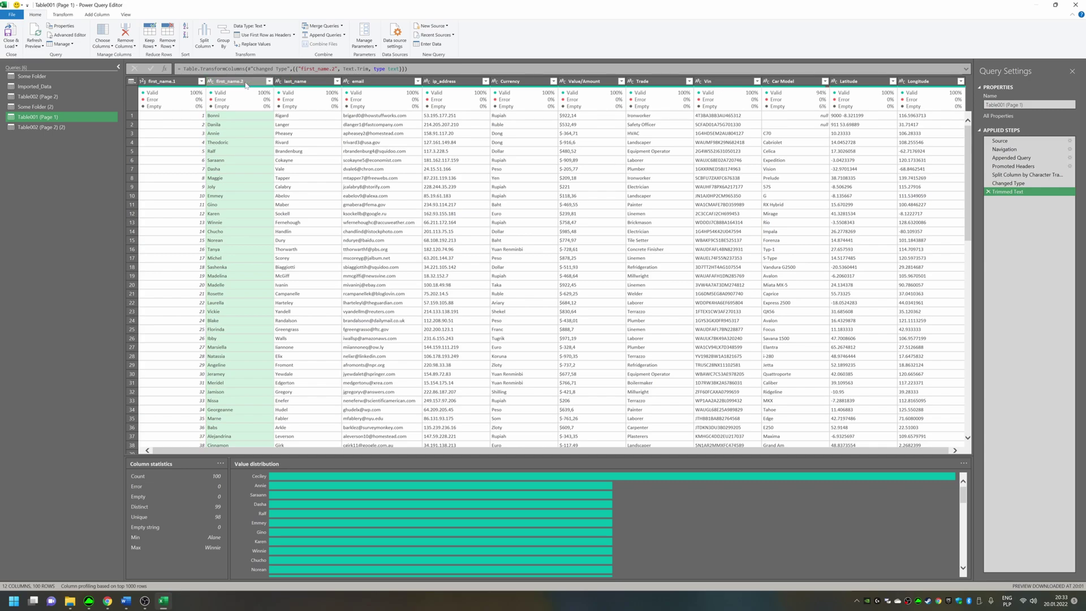
double_click(246, 83)
key(End)
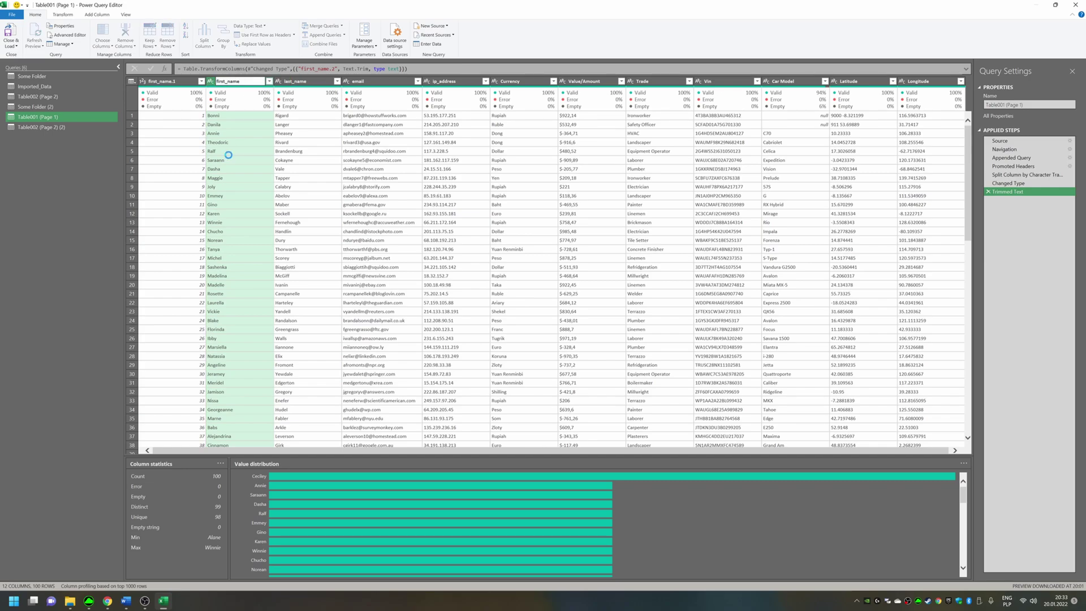
key(Return)
Step: Rename the first_name.1 column as Index
click(177, 85)
double_click(177, 85)
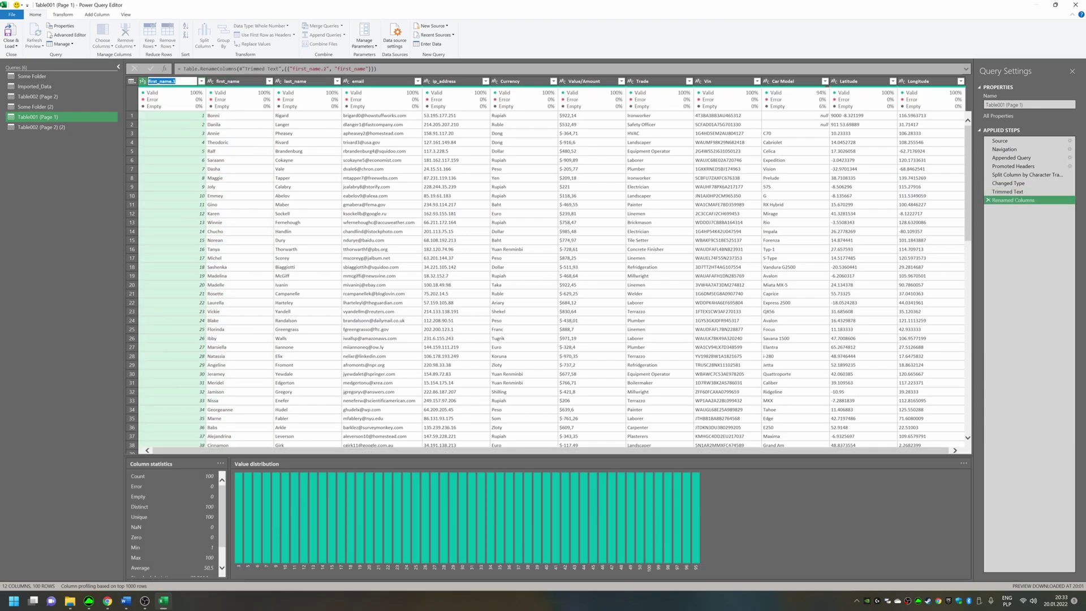
key(End)
key(ctrl+a)
text(Index)
key(Return)
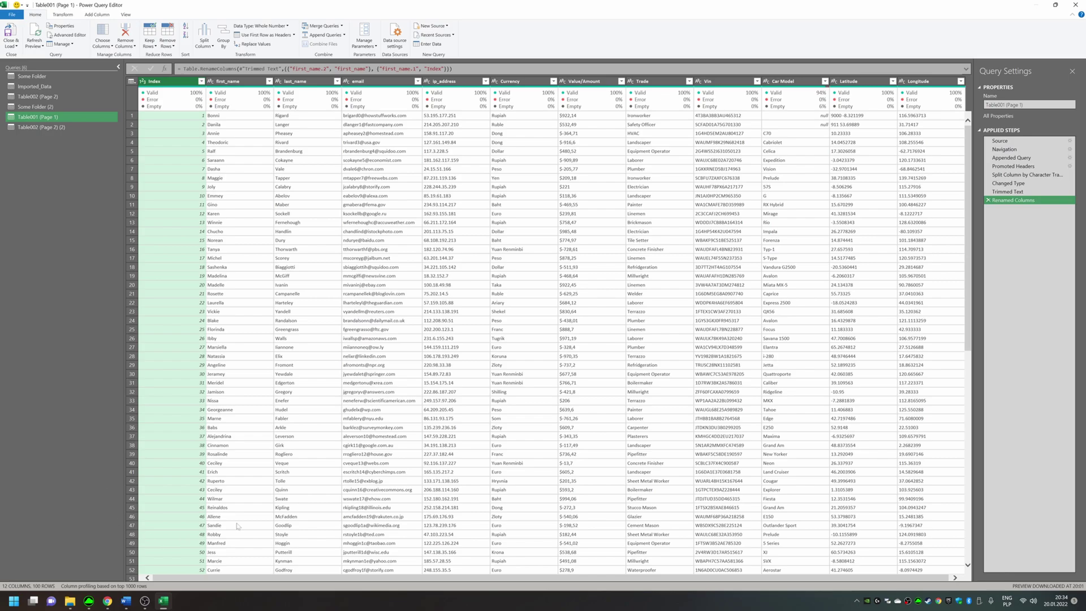
Step: Close Power Query Editor and load the queries into the workbook as tables on new worksheets
click(10, 47)
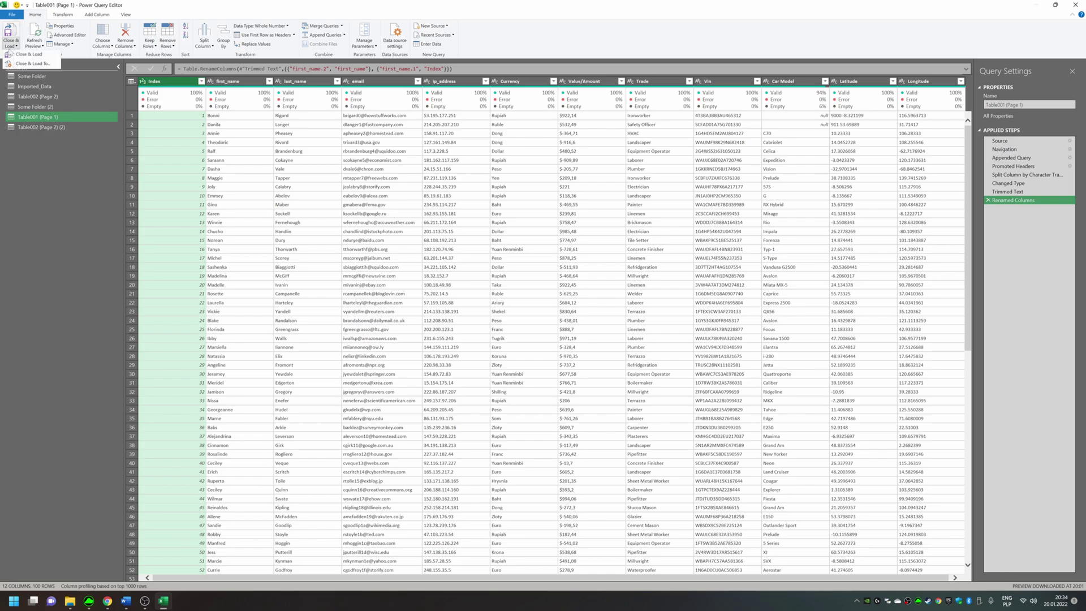
click(31, 54)
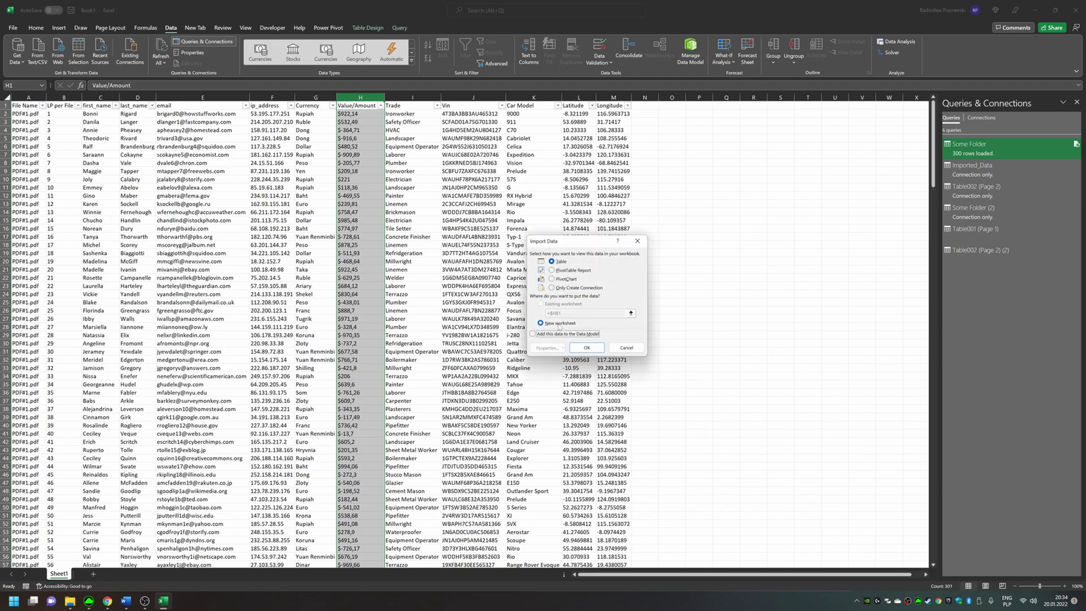
click(586, 347)
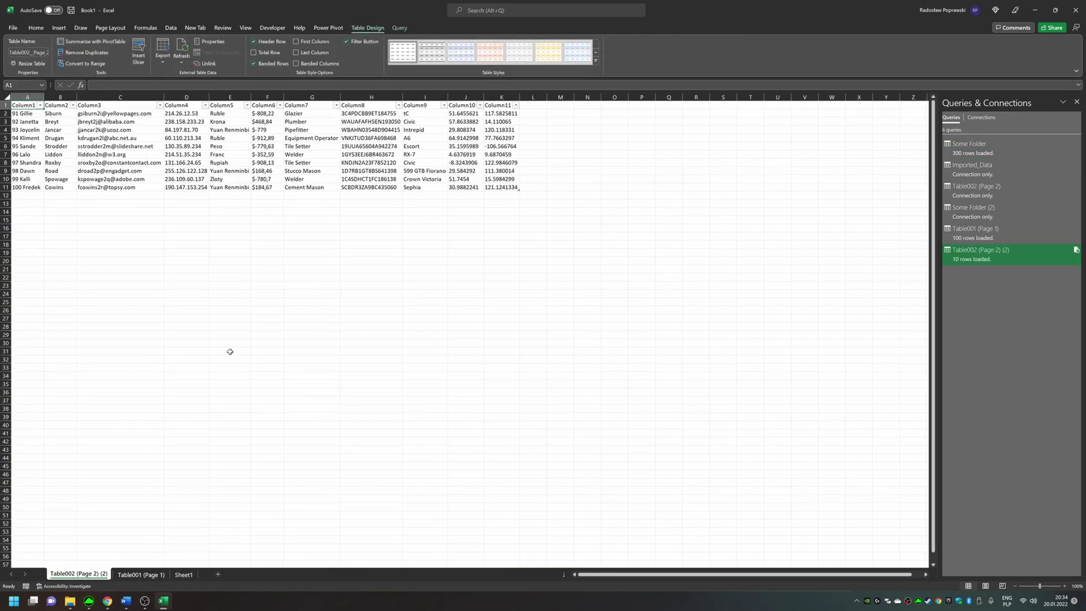
Step: Check the Table001 (Page 1) sheet and permanently delete the Table002 (Page 2) (2) sheet
click(139, 575)
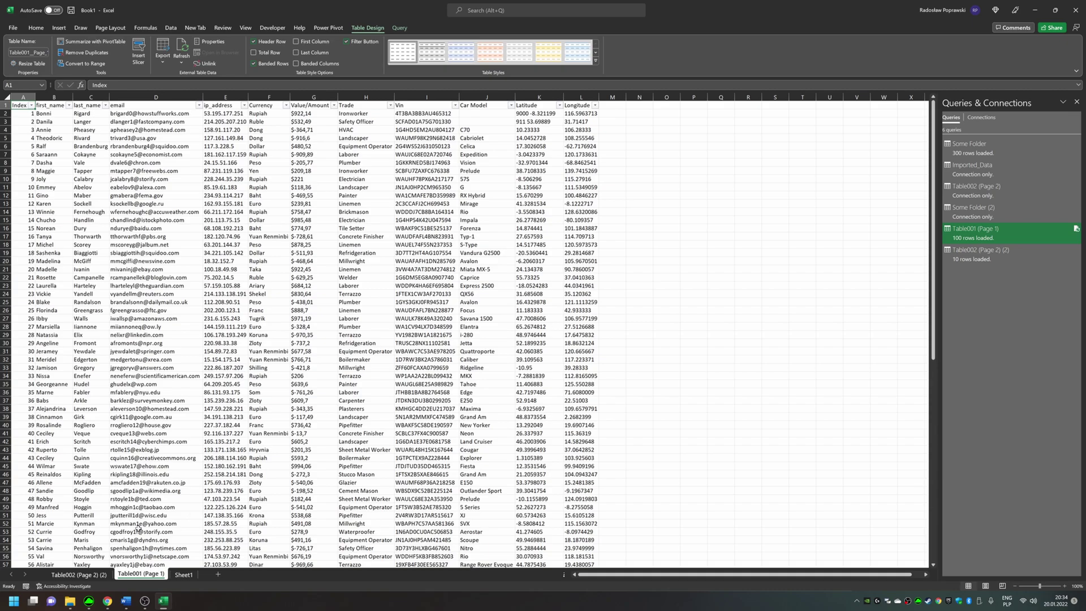
click(67, 574)
right_click(67, 574)
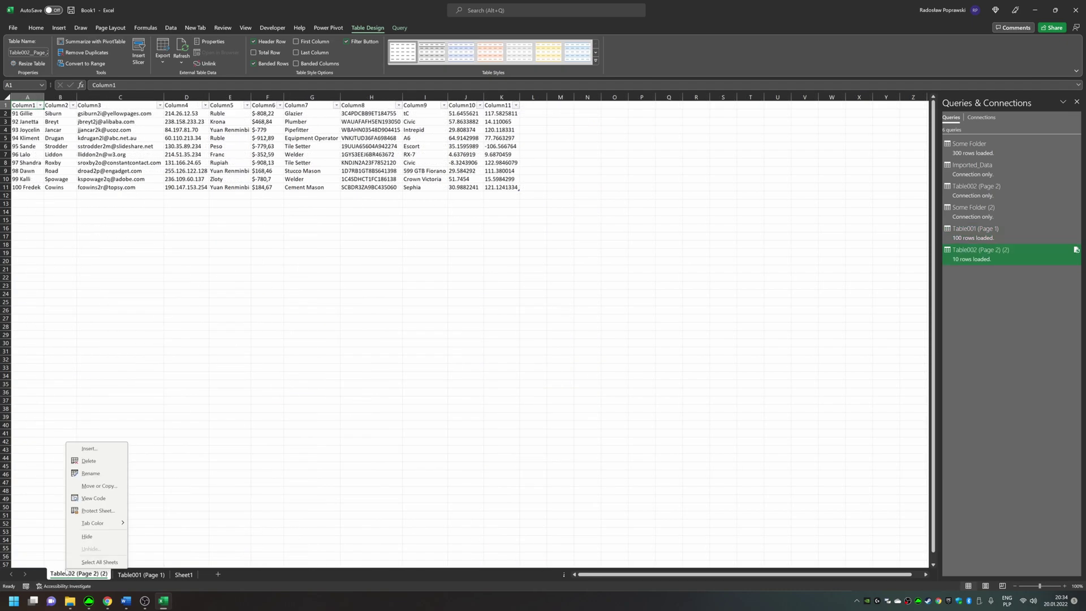
click(84, 461)
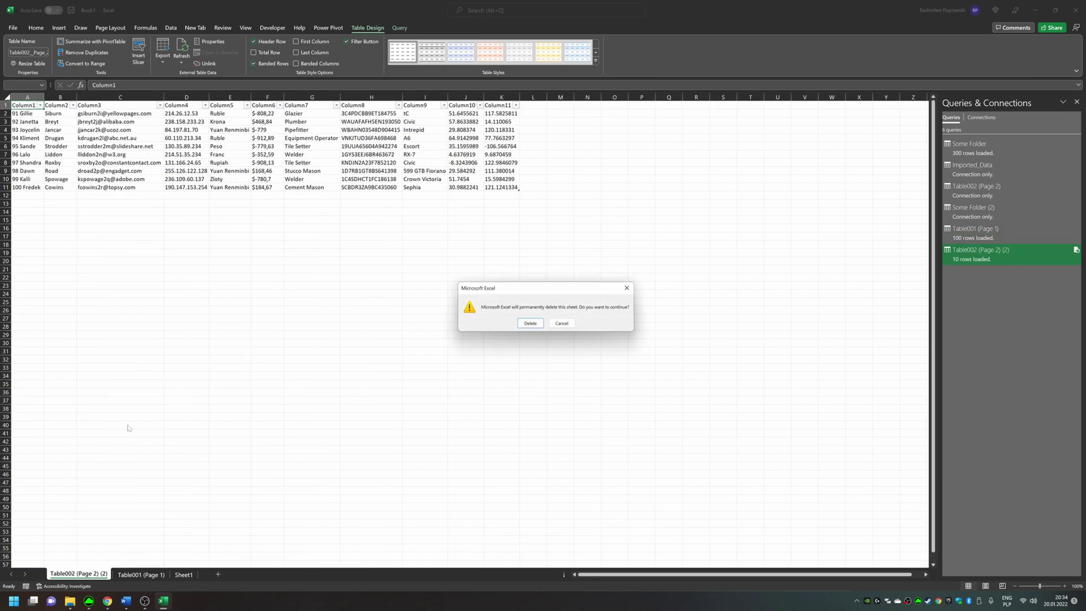
click(530, 323)
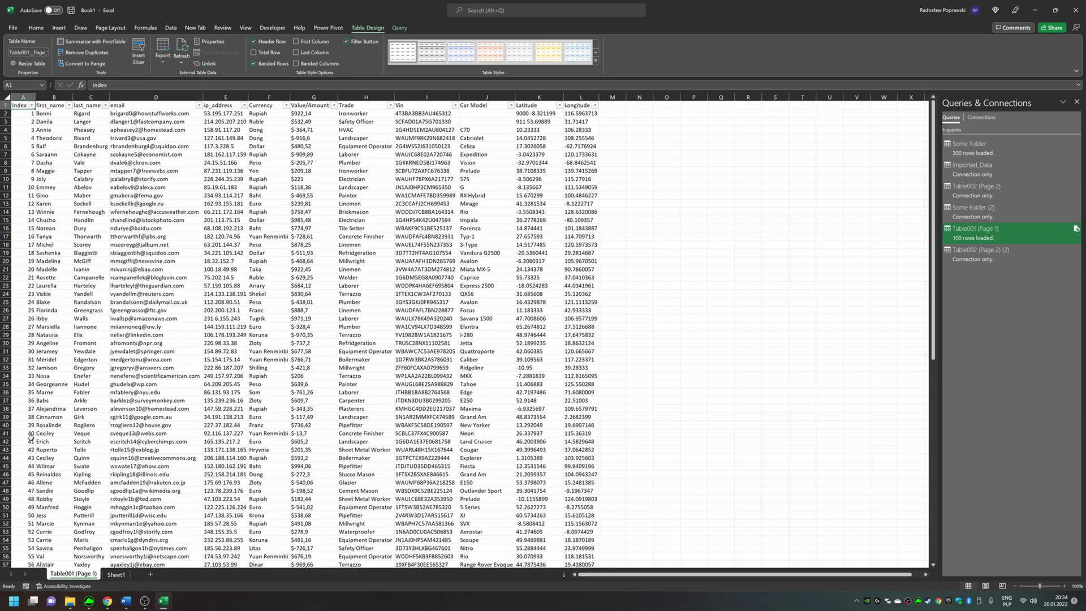
Step: Examine the loaded Table001 (Page 1) table down to its last row and review the whole Value/Amount column
key(ctrl+Down)
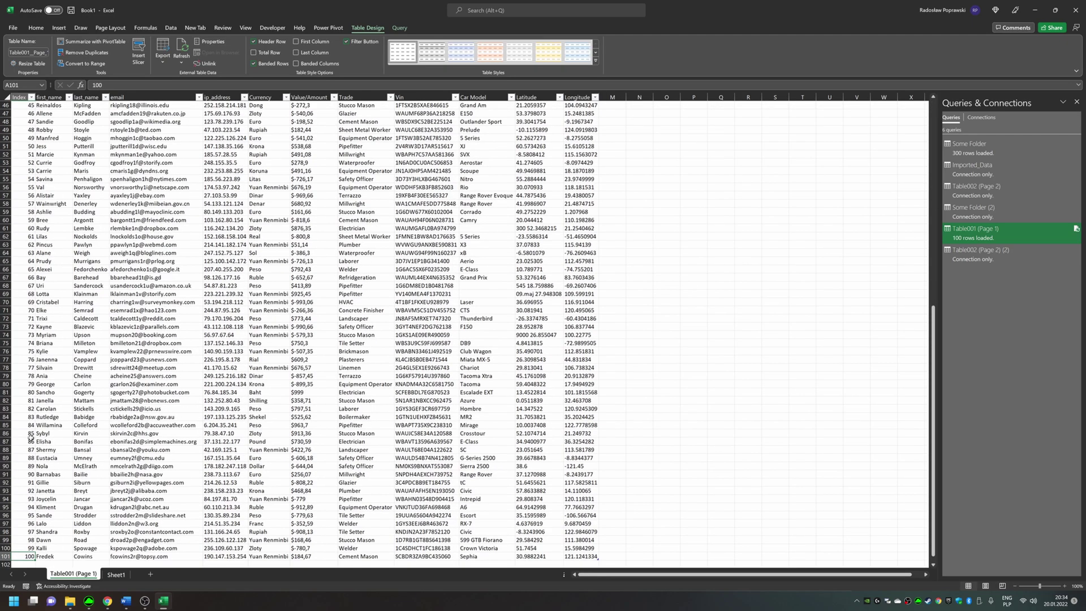
key(ctrl+Up)
key(Right)
key(Right)
key(Right)
key(Right)
key(Right)
key(Right)
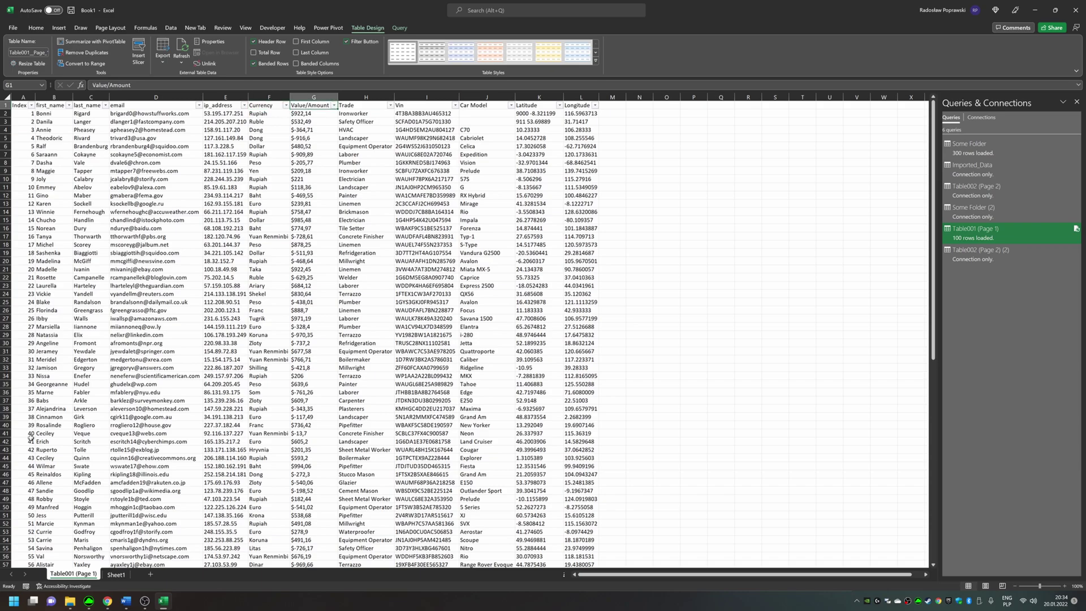
key(ctrl+shift+Down)
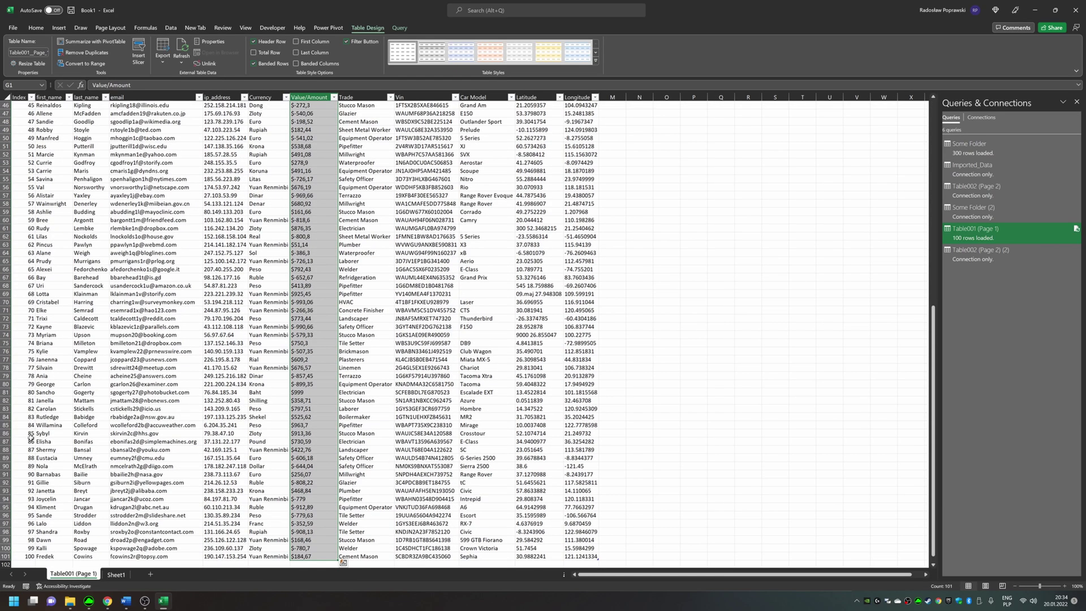
key(ctrl+Up)
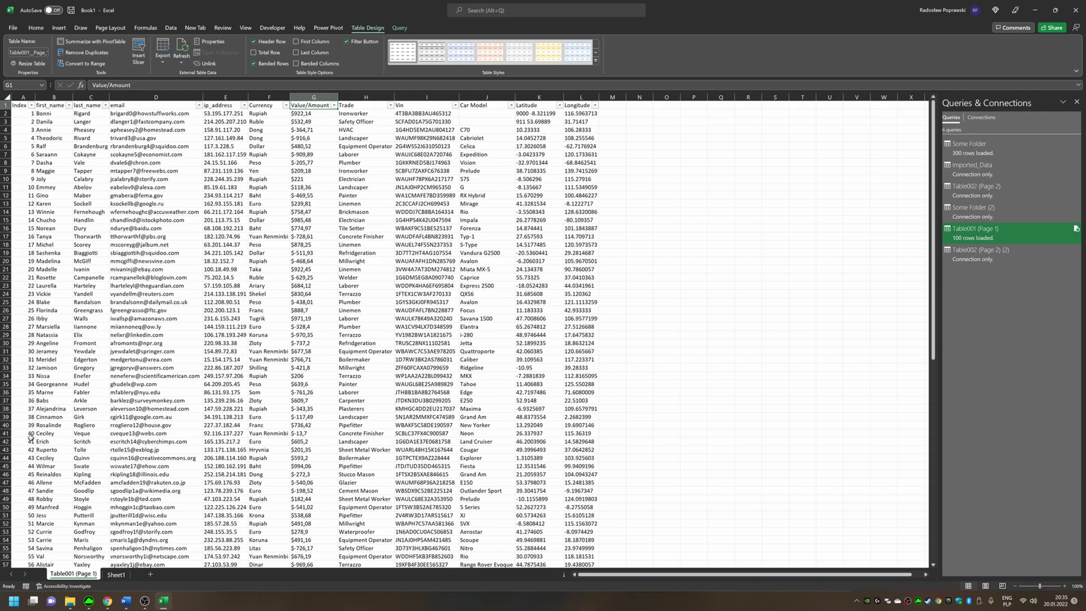
Step: From Sheet1, import data from the OneDrive folder Some Folder and open its file list in Power Query Editor for transformation
key(ctrl+Page_Down)
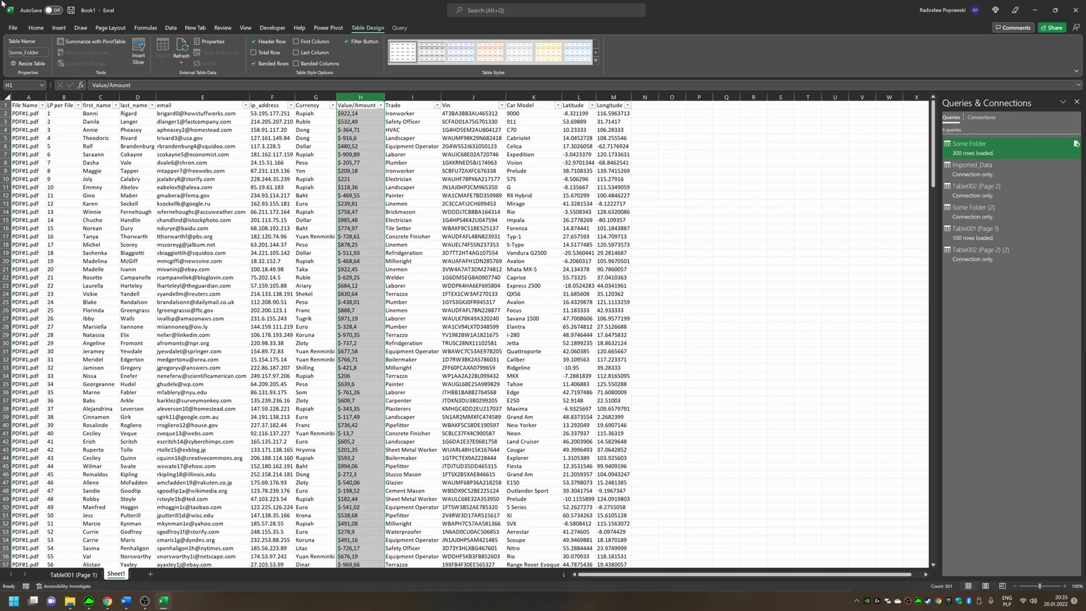
key(alt)
key(a)
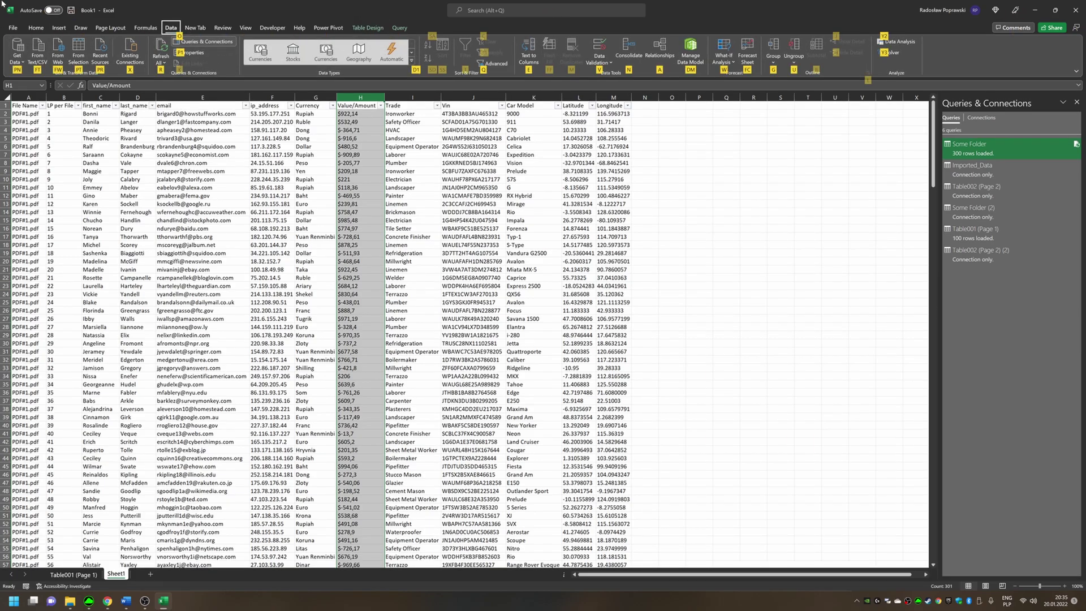
key(p)
key(n)
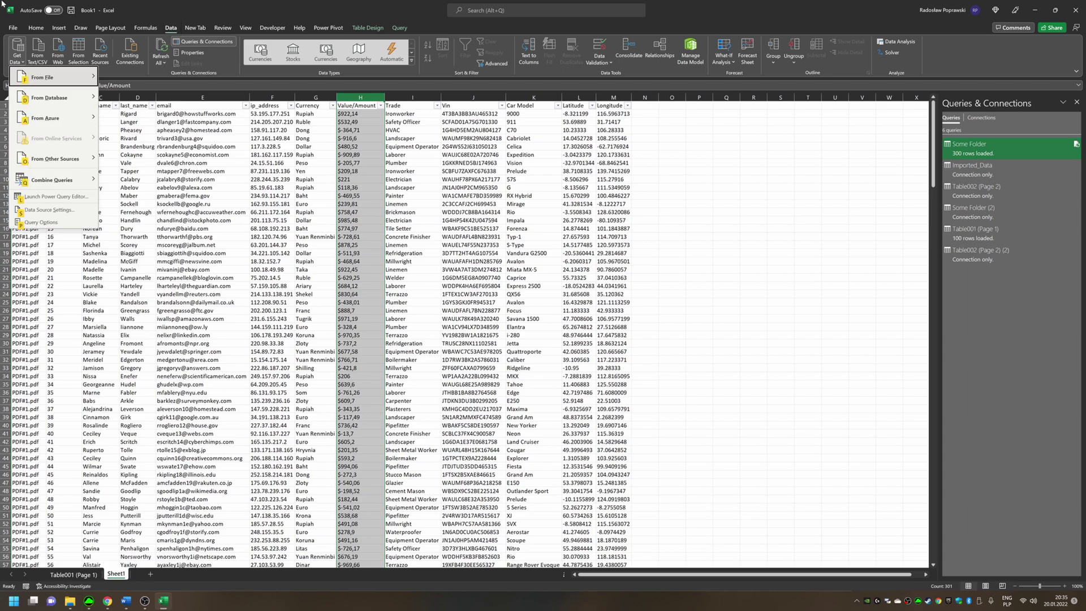
key(f)
key(f)
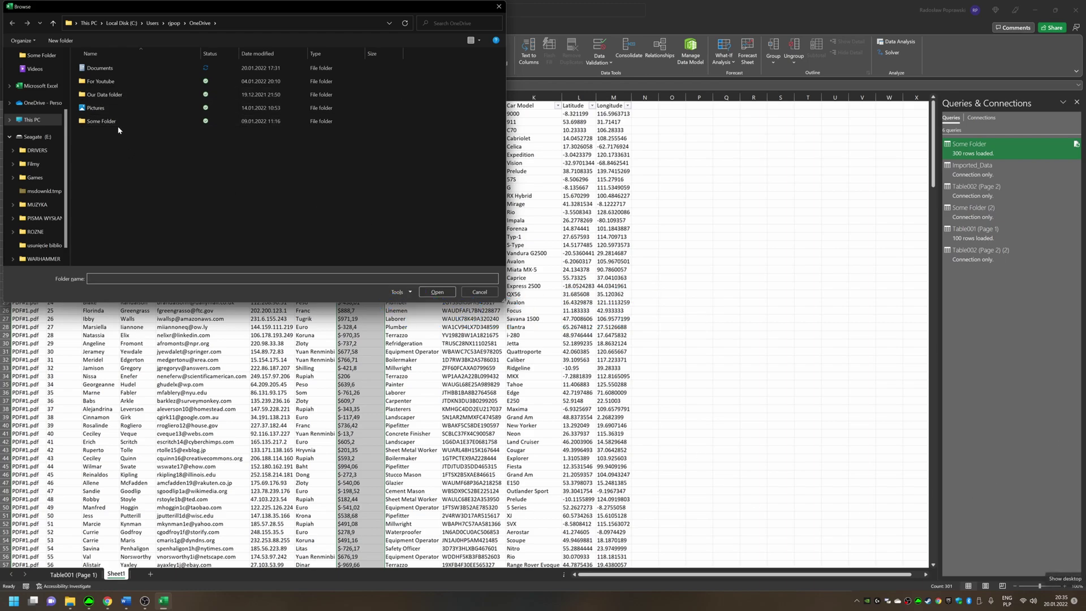
double_click(151, 121)
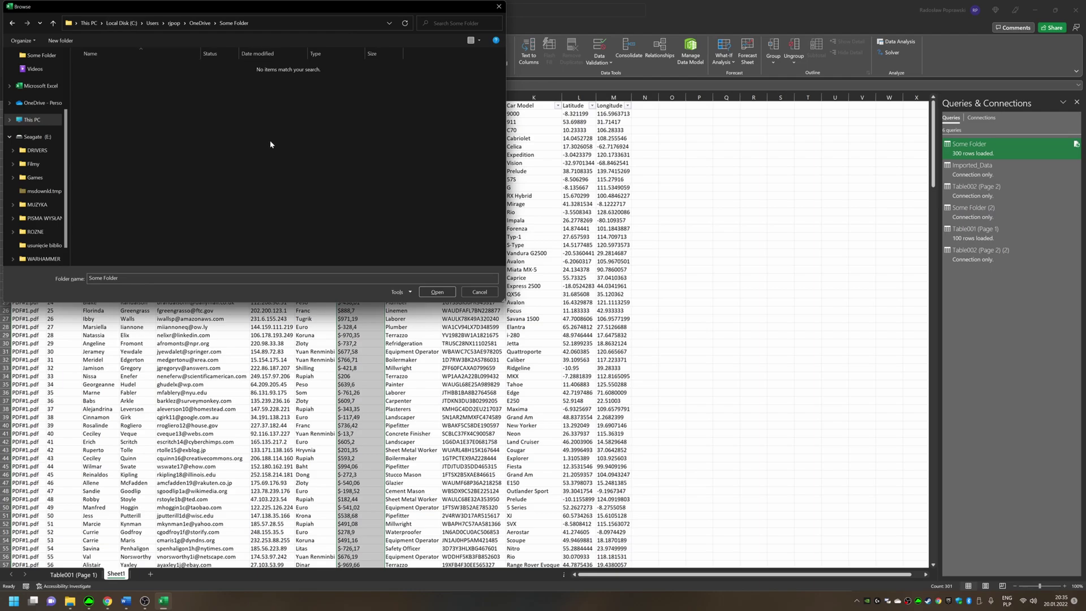
click(437, 292)
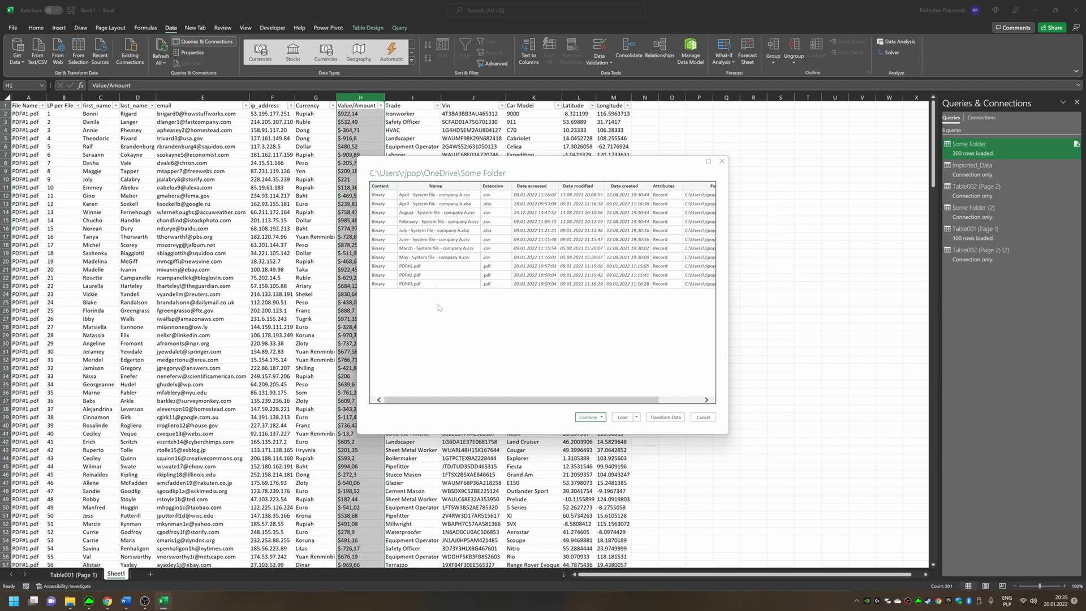
click(662, 418)
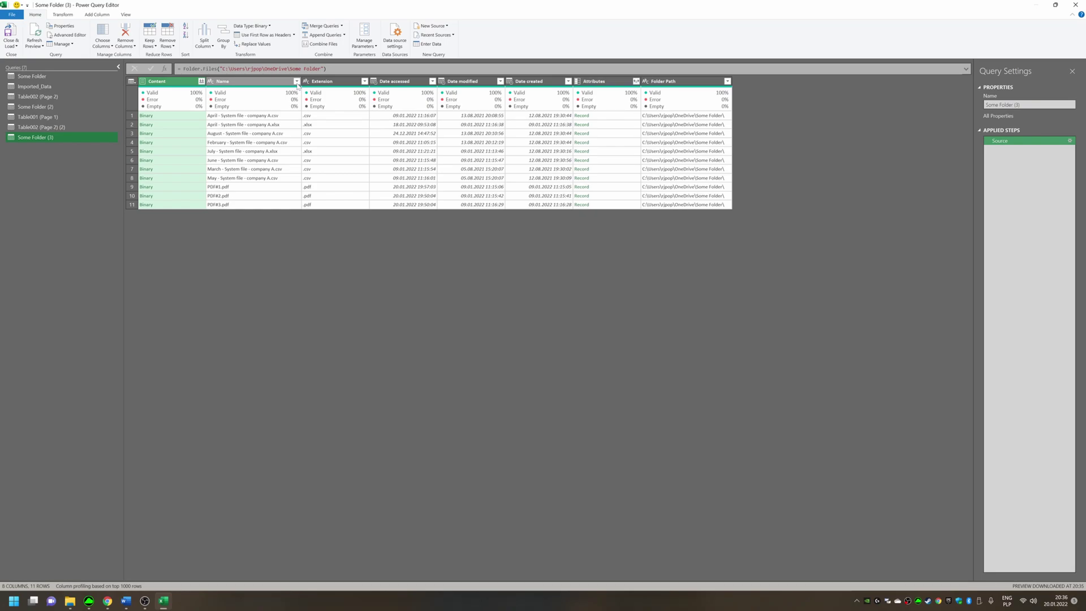
Step: Filter the Name column of the Some Folder (3) query to keep only rows that begin with PDF#
click(296, 81)
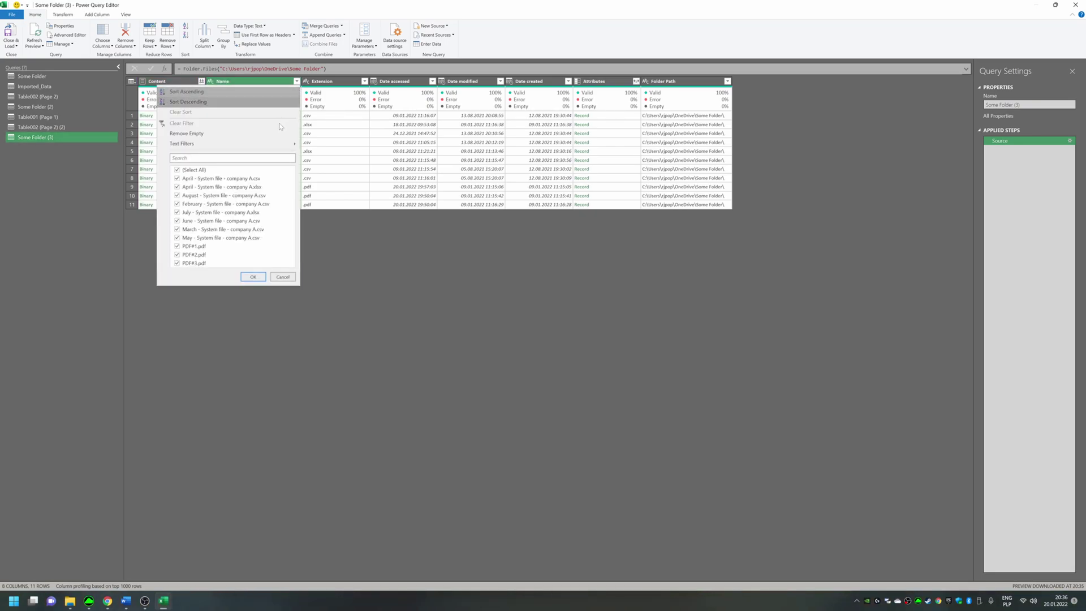
mouse_move(287, 147)
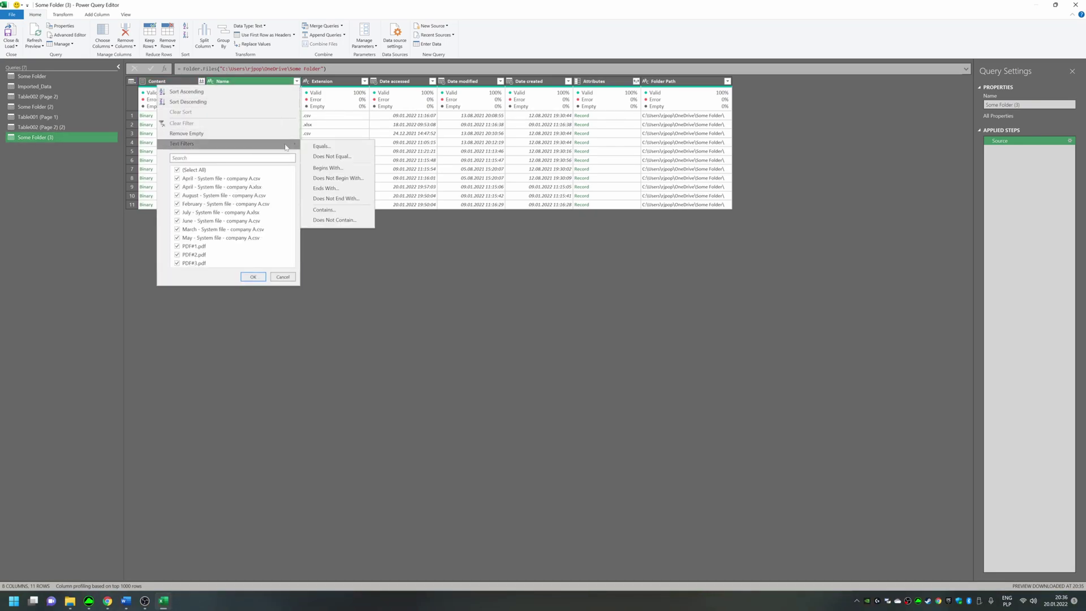
click(344, 168)
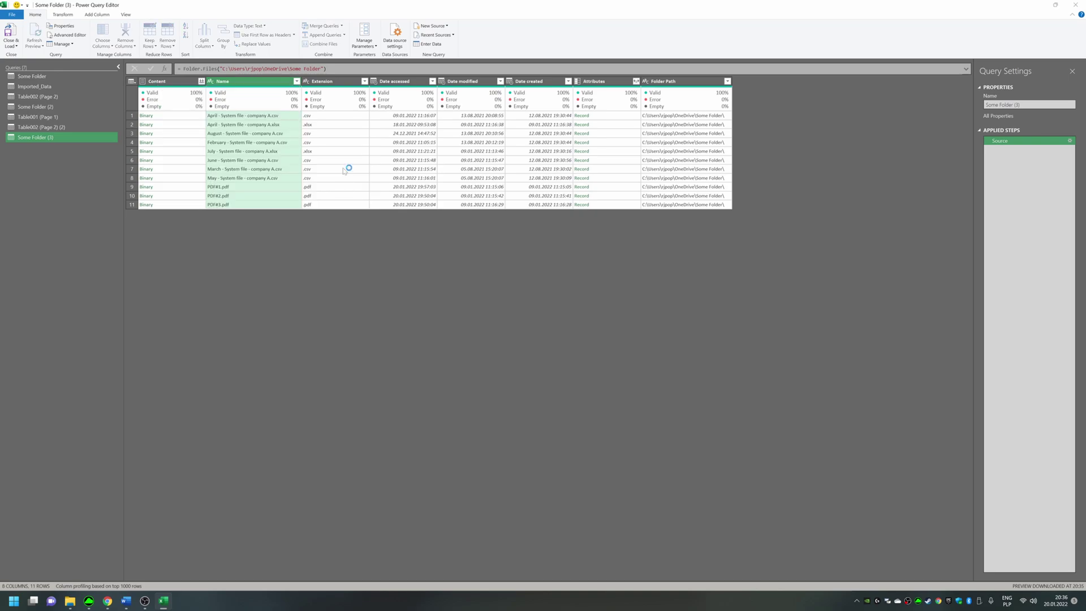
key(Tab)
key(Tab)
key(Tab)
text(PDF)
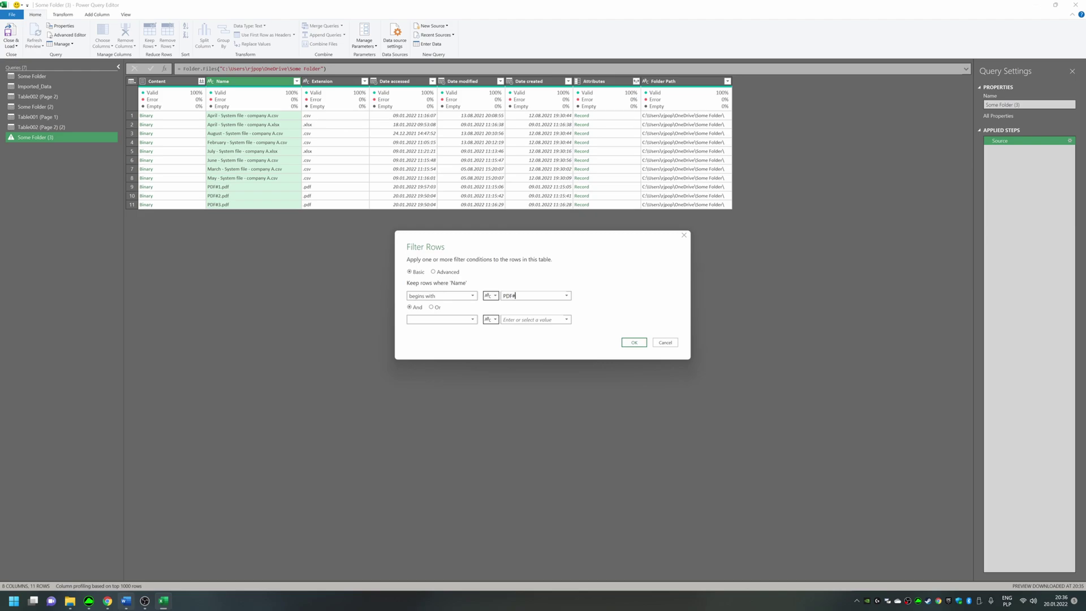
key(alt+Down)
key(Escape)
click(633, 342)
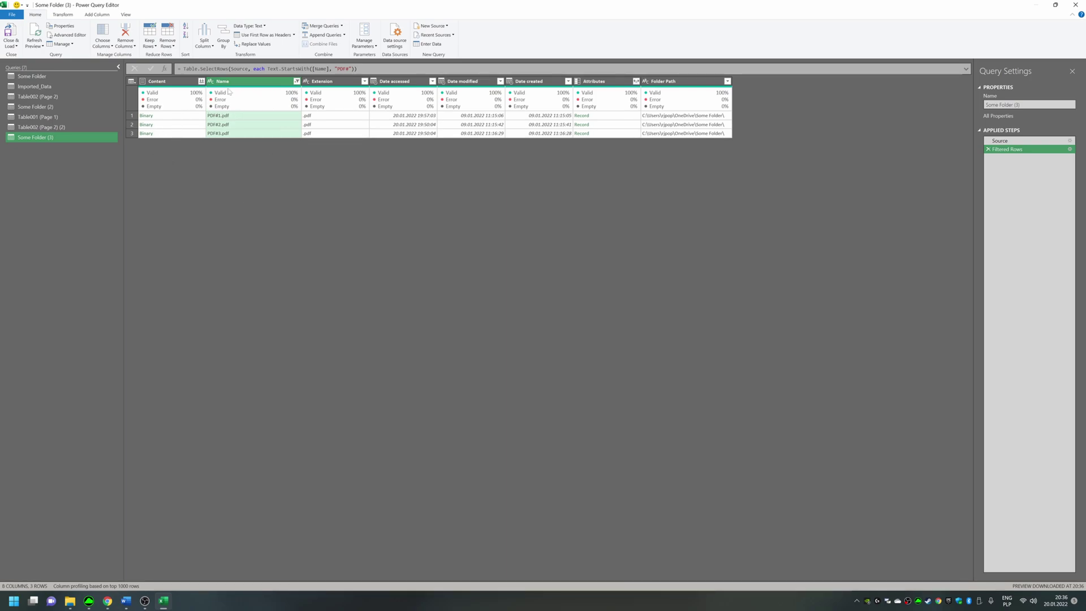
Step: Remove all columns except Name and Content from the Some Folder (3) query
mouse_move(188, 99)
mouse_move(256, 108)
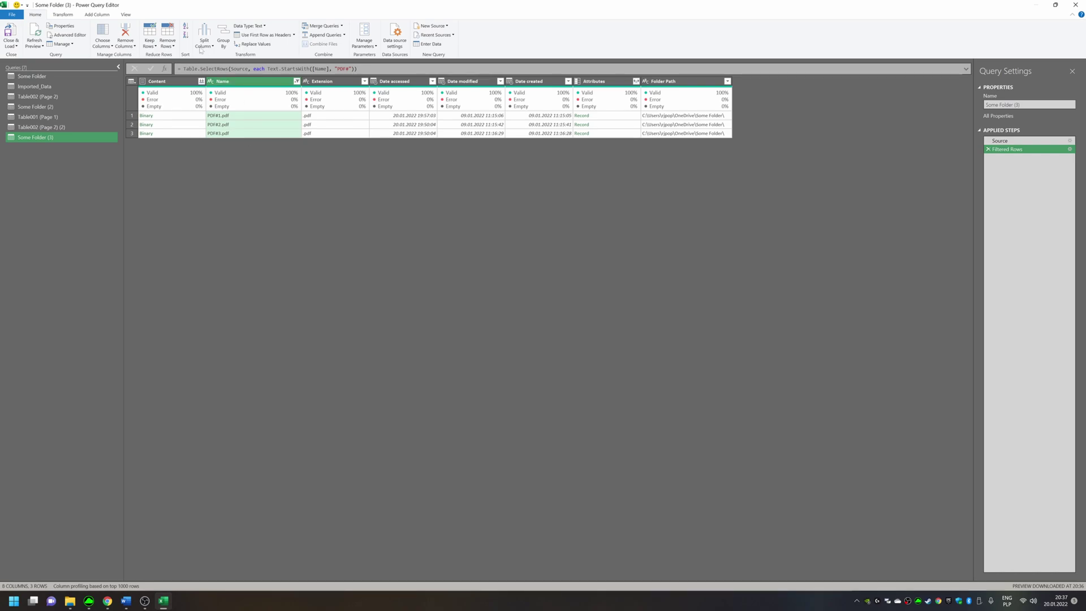
ctrl+click(181, 82)
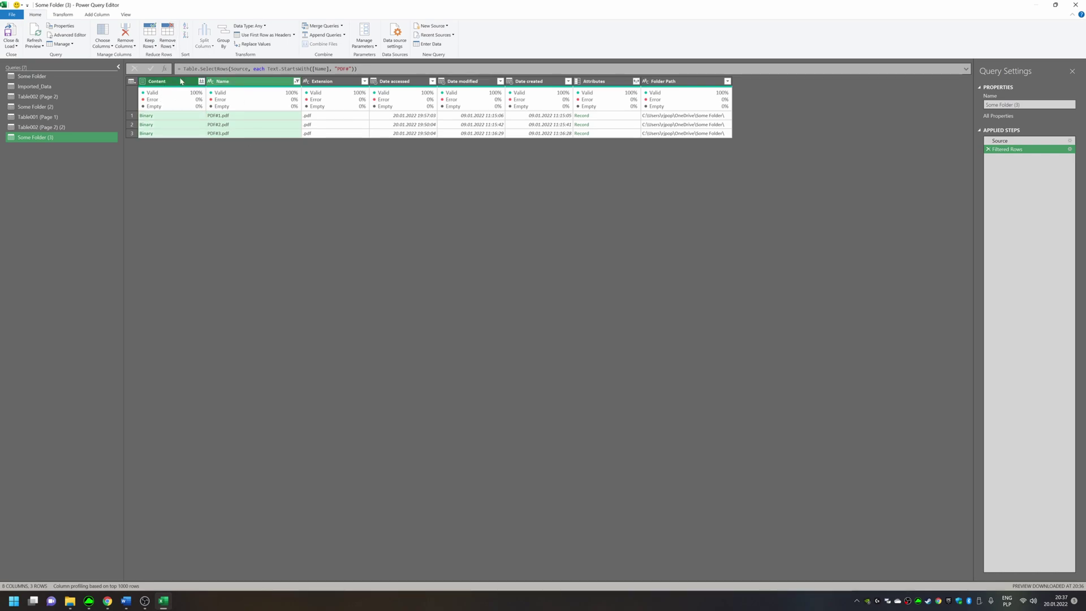
right_click(181, 82)
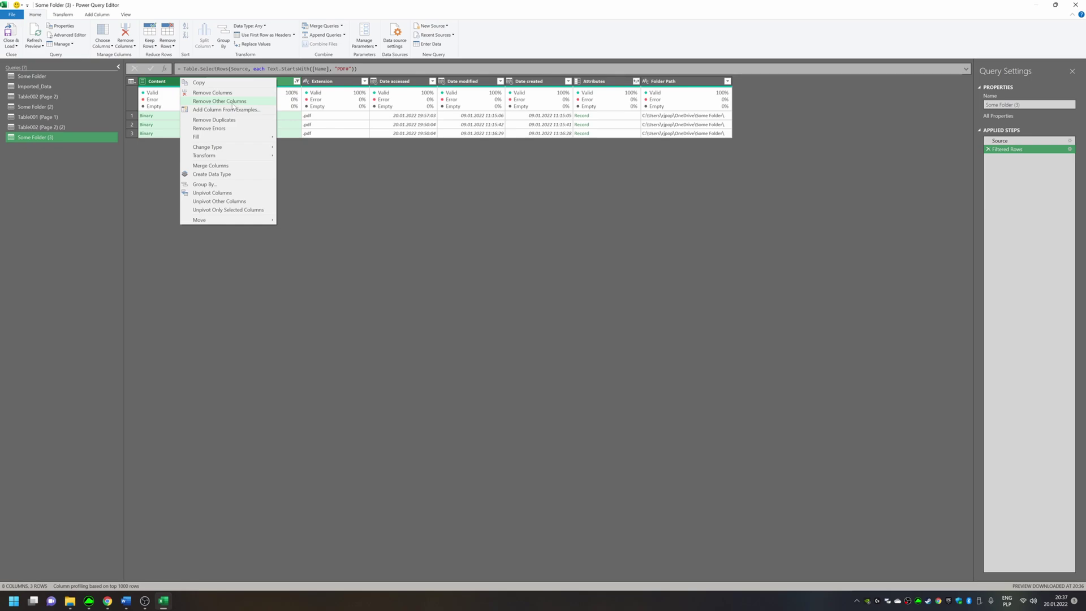
click(232, 102)
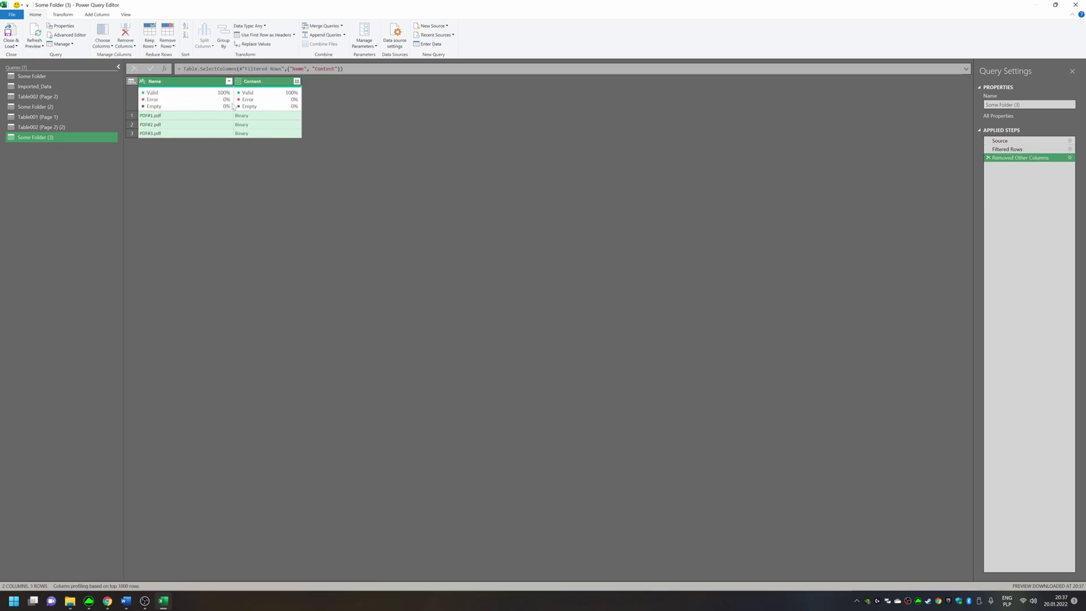
Step: Add a custom column named Custom with the formula Pdf.Tables([Content])
click(266, 116)
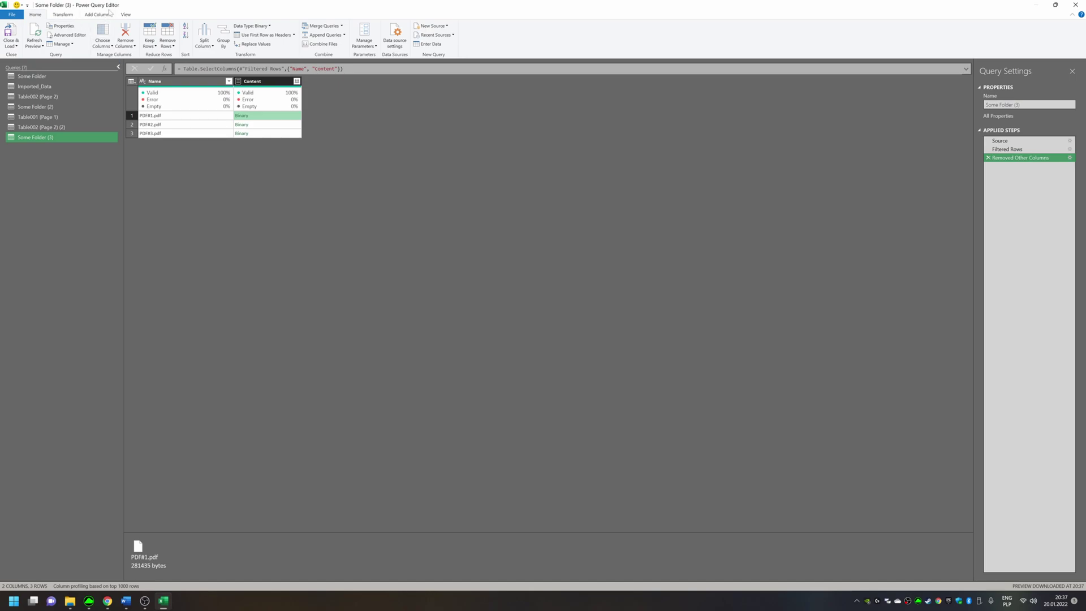
click(89, 15)
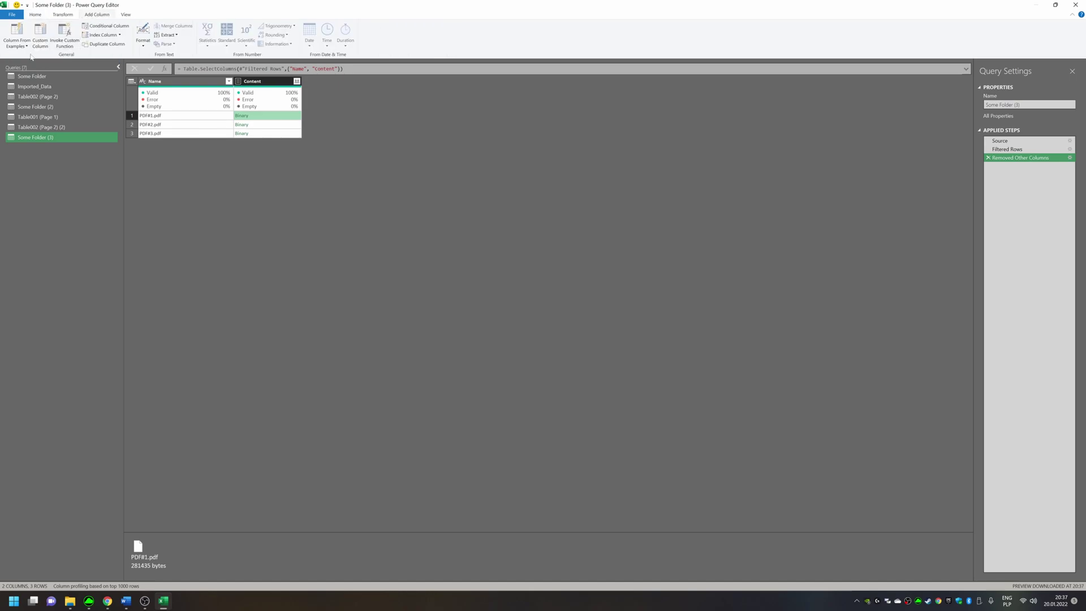
click(41, 38)
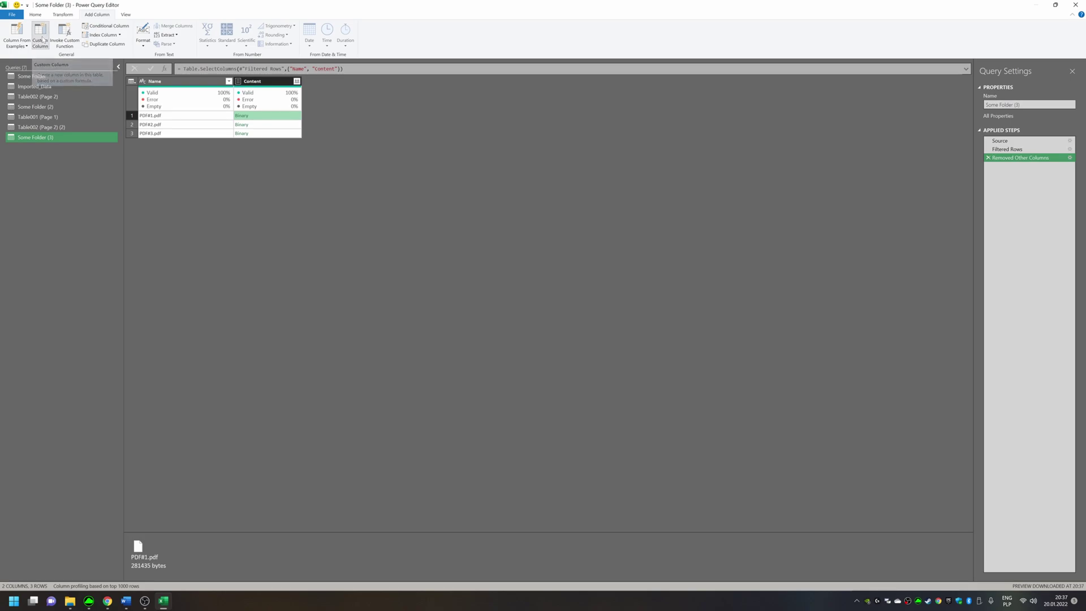
key(Tab)
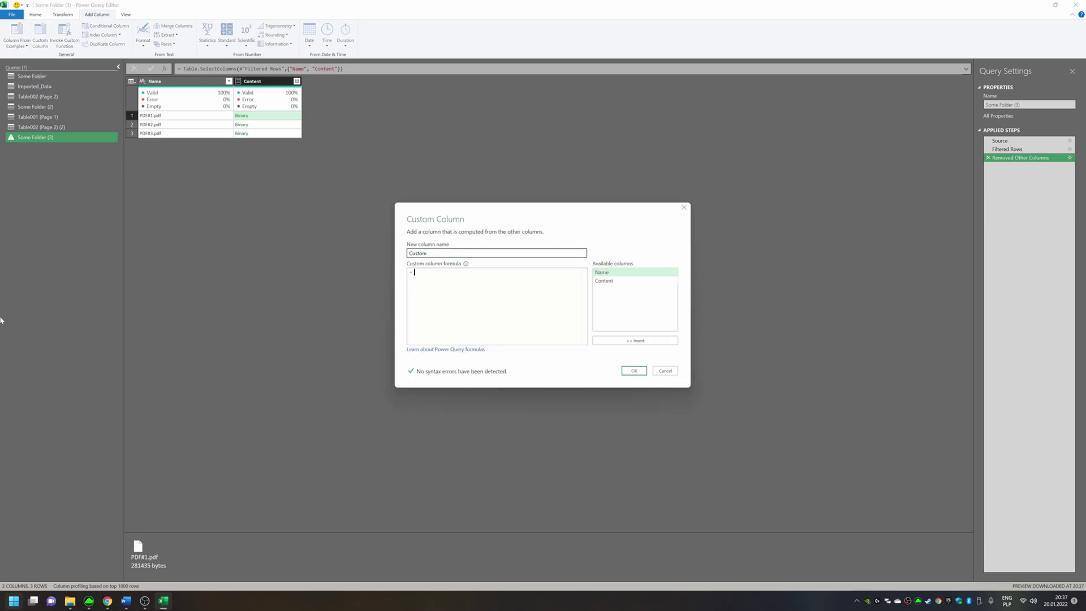
text(Pdf.Tables()
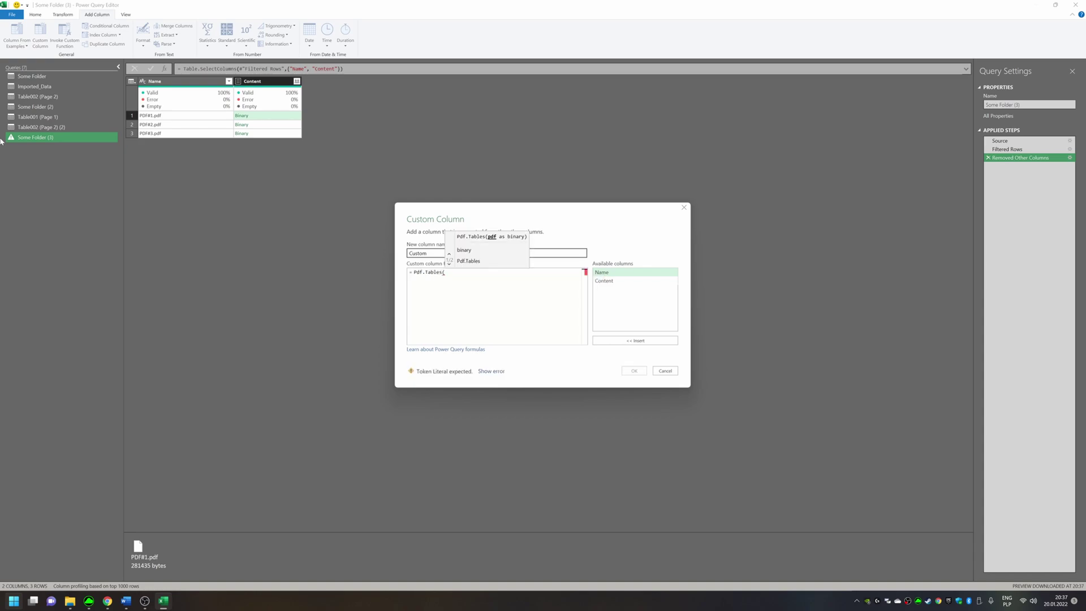
text([)
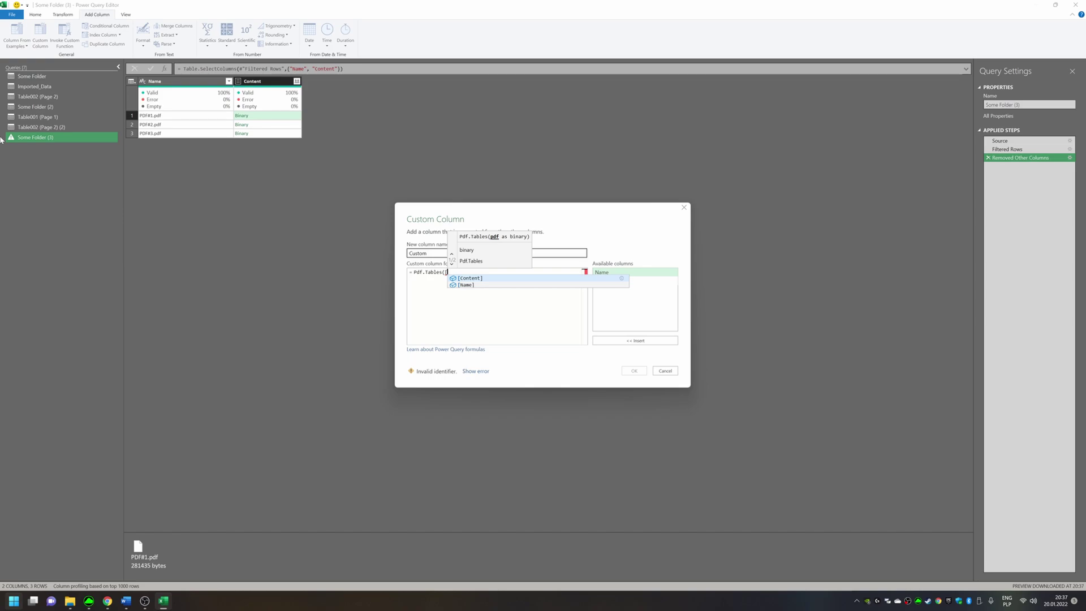
key(Tab)
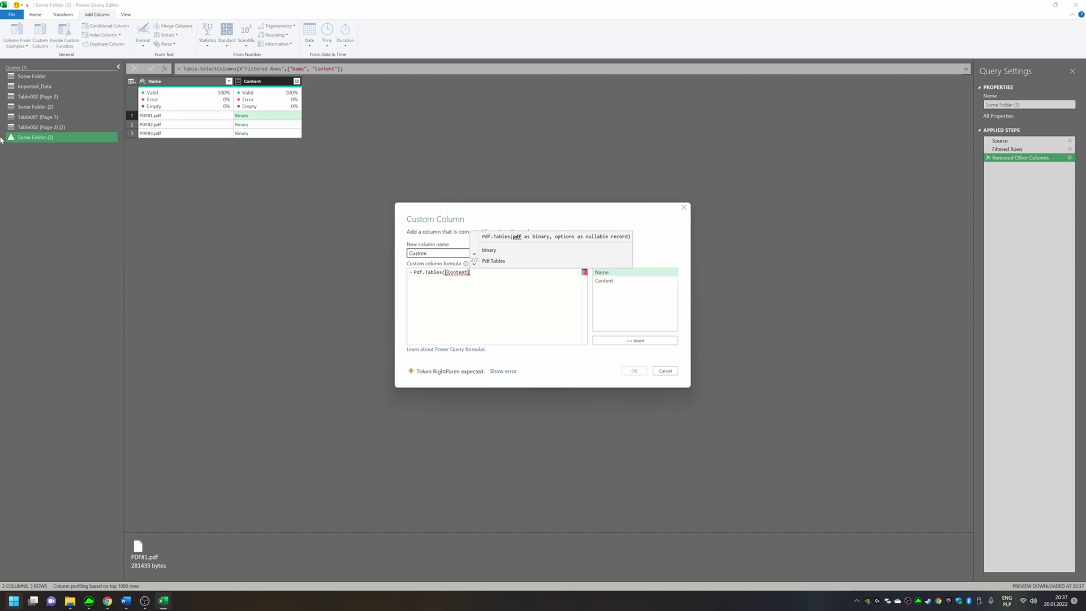
text())
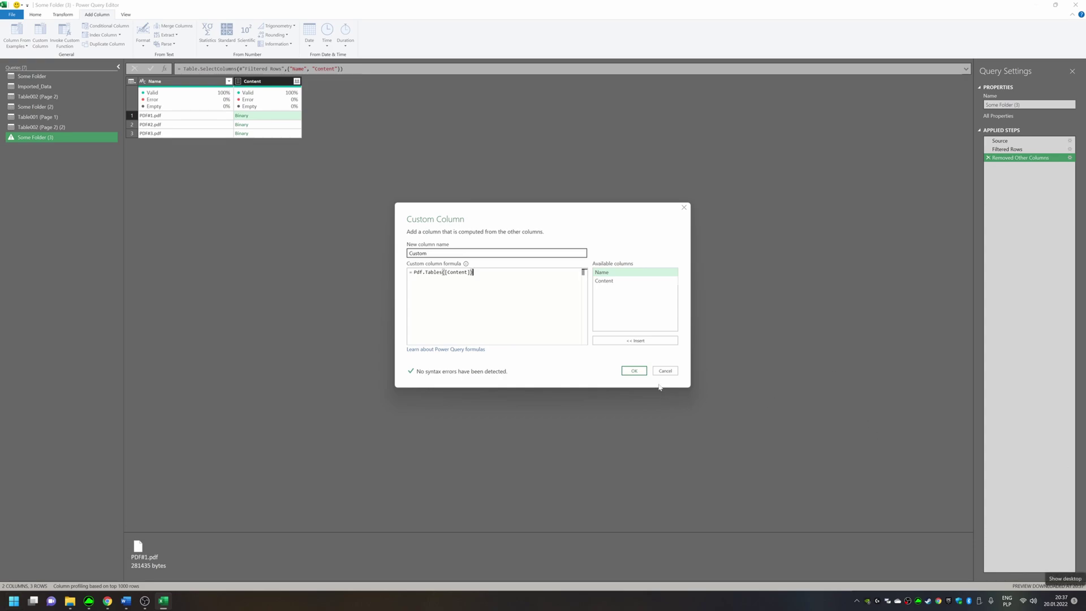
click(630, 372)
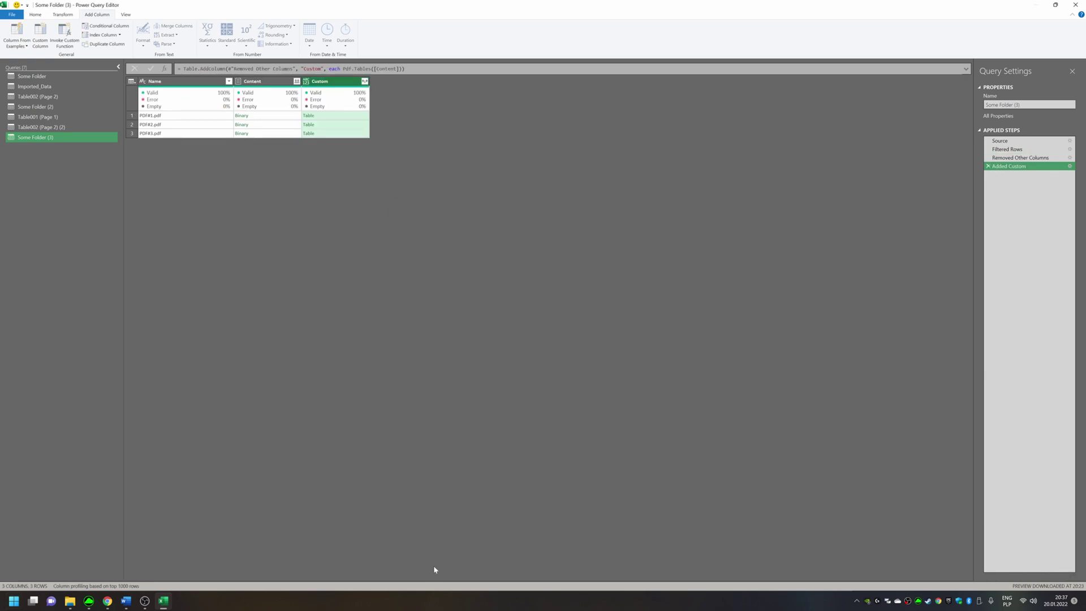
Step: Preview the PDF#1.pdf table in an enlarged preview area, and keep only the Name and Custom columns
click(337, 116)
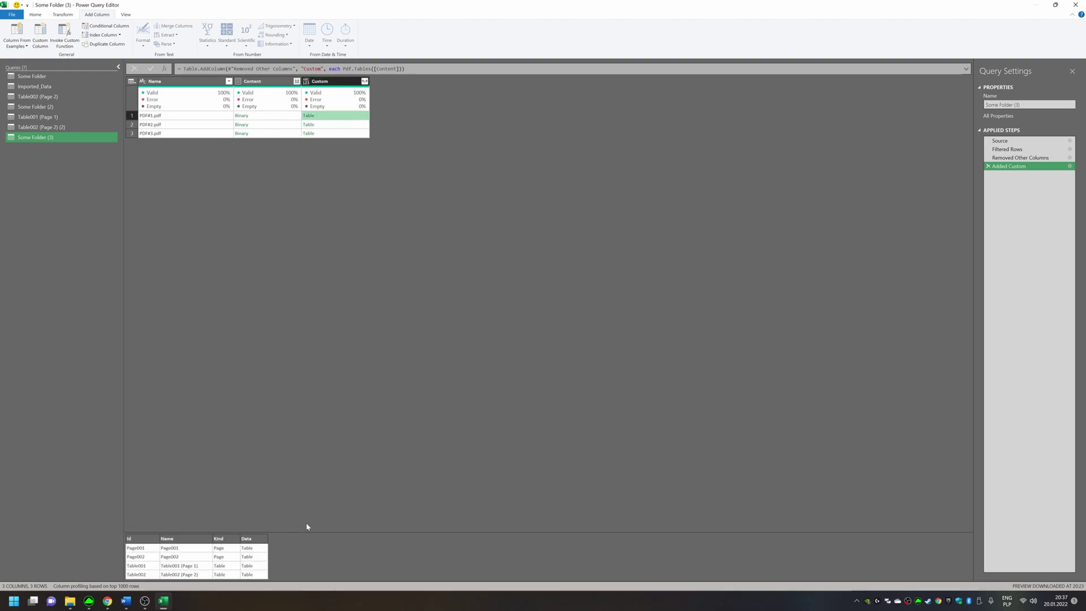
drag(332, 531, 348, 304)
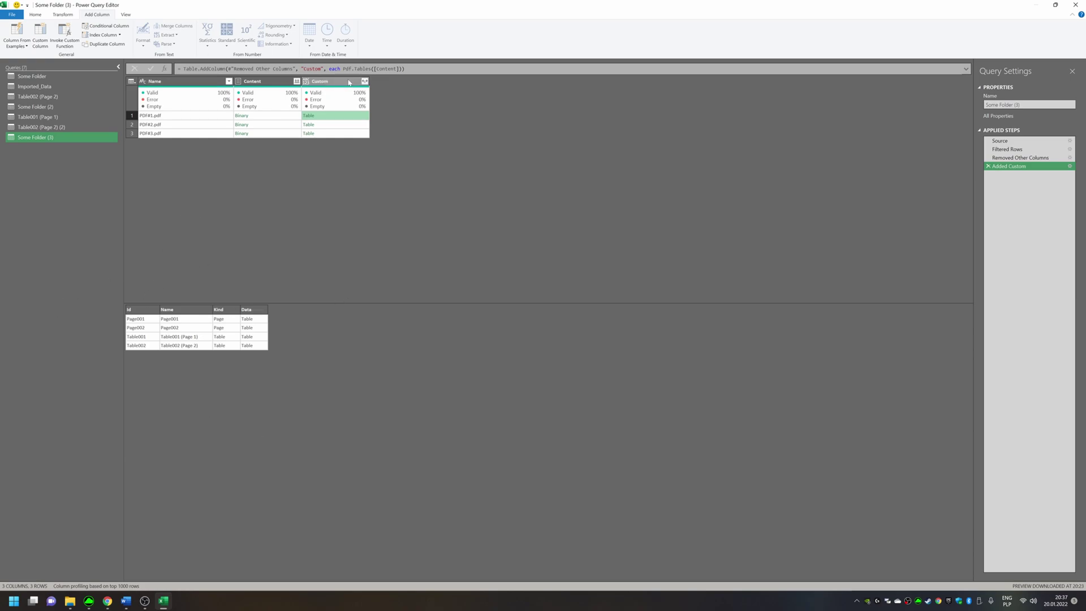
click(181, 81)
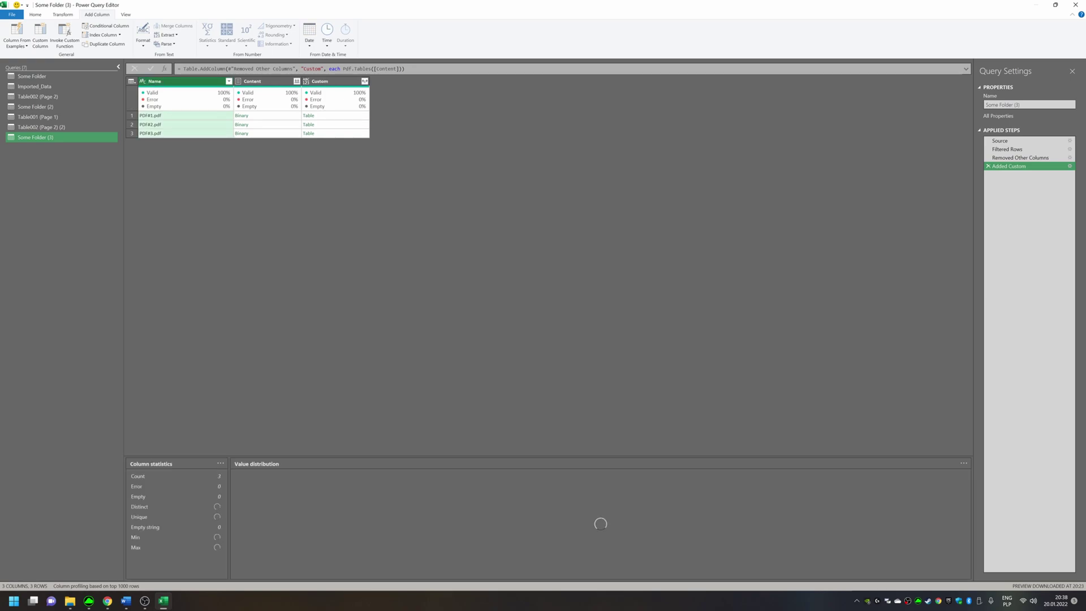
ctrl+click(319, 81)
right_click(326, 81)
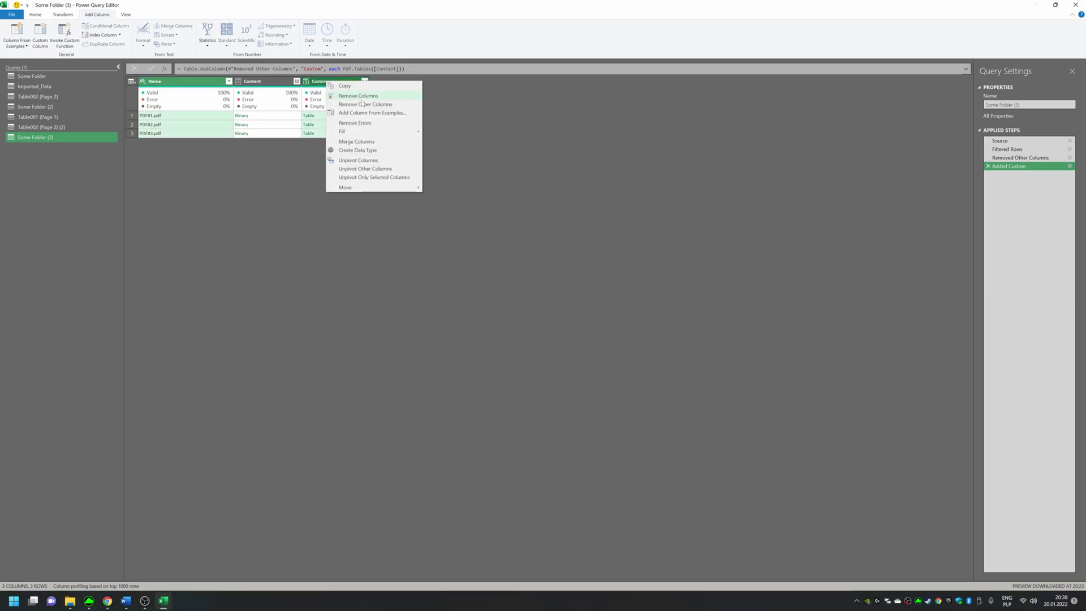
click(365, 104)
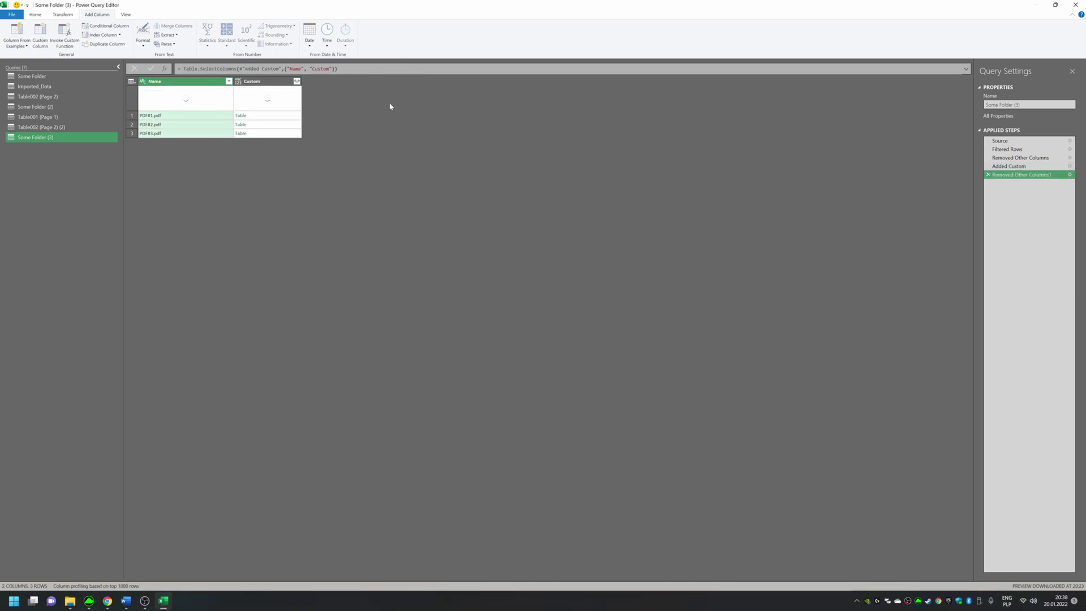
Step: Expand the Custom column into Id, Name, Kind and Data without using the original column name as prefix
click(297, 81)
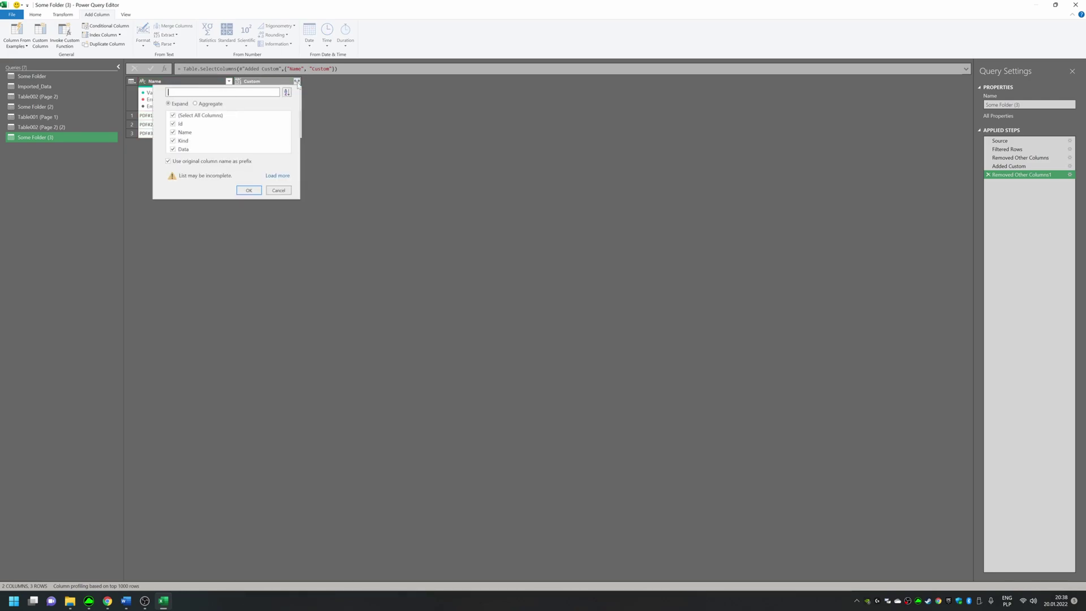
click(168, 162)
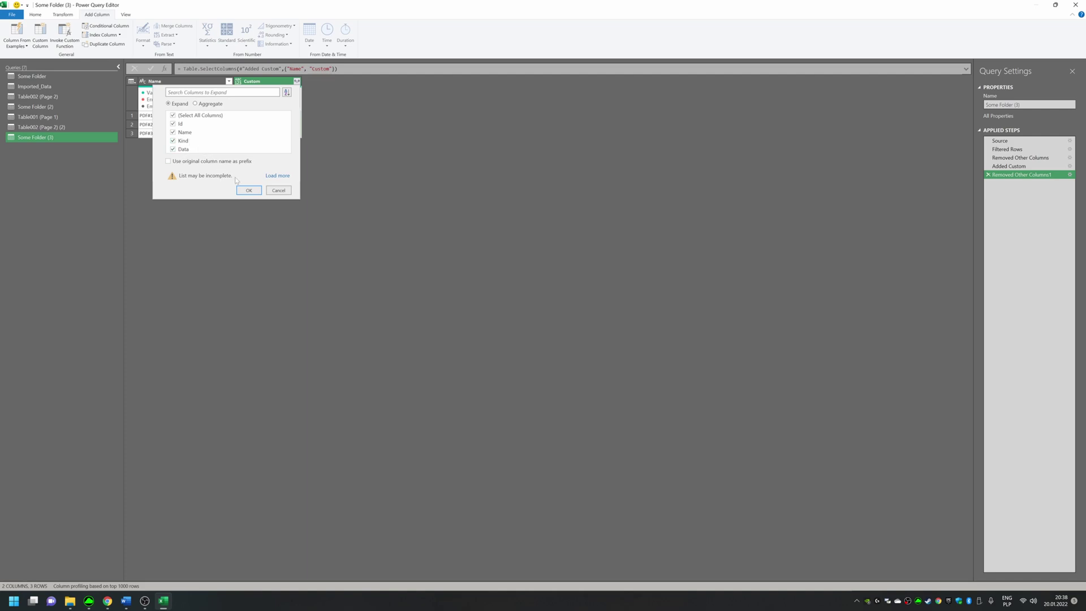
click(255, 190)
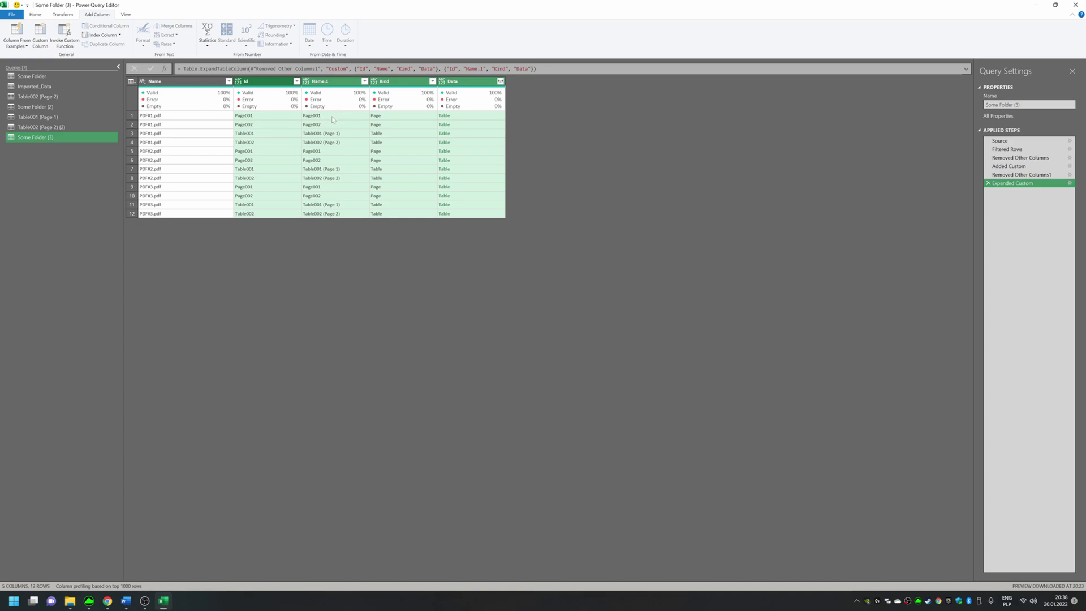
Step: Examine the Name.1 entries and compare the nested Data tables of the Page and Table rows for PDF#1.pdf and PDF#2.pdf
click(333, 117)
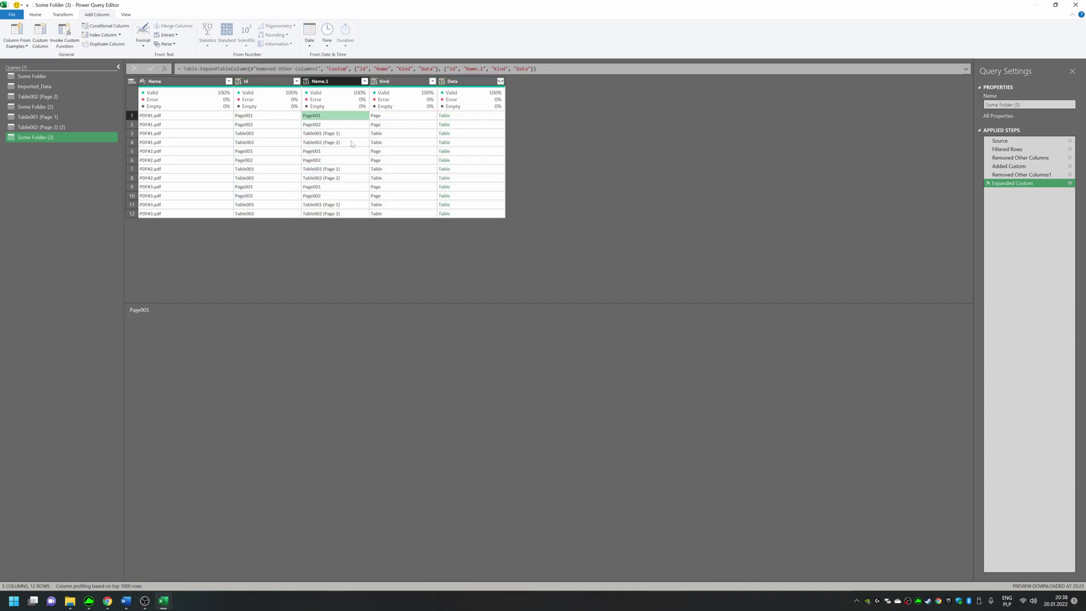
click(341, 144)
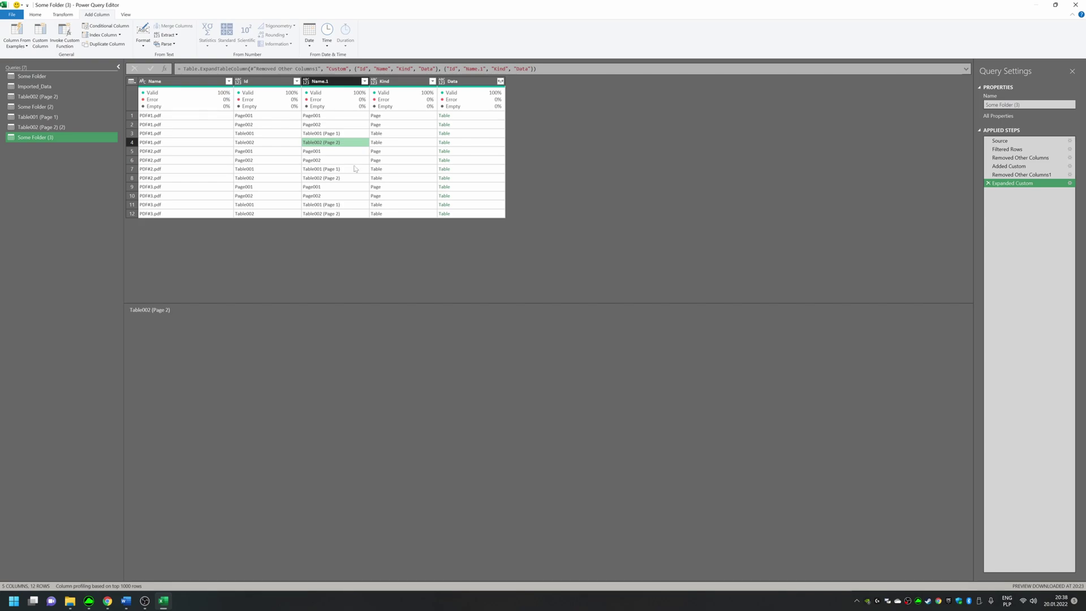
click(351, 134)
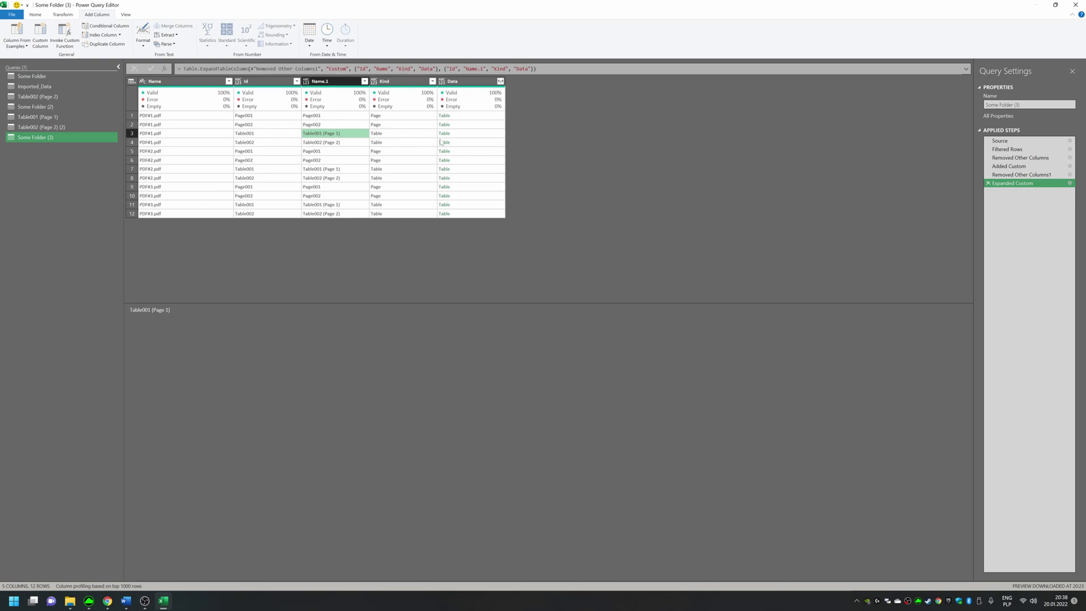
click(492, 133)
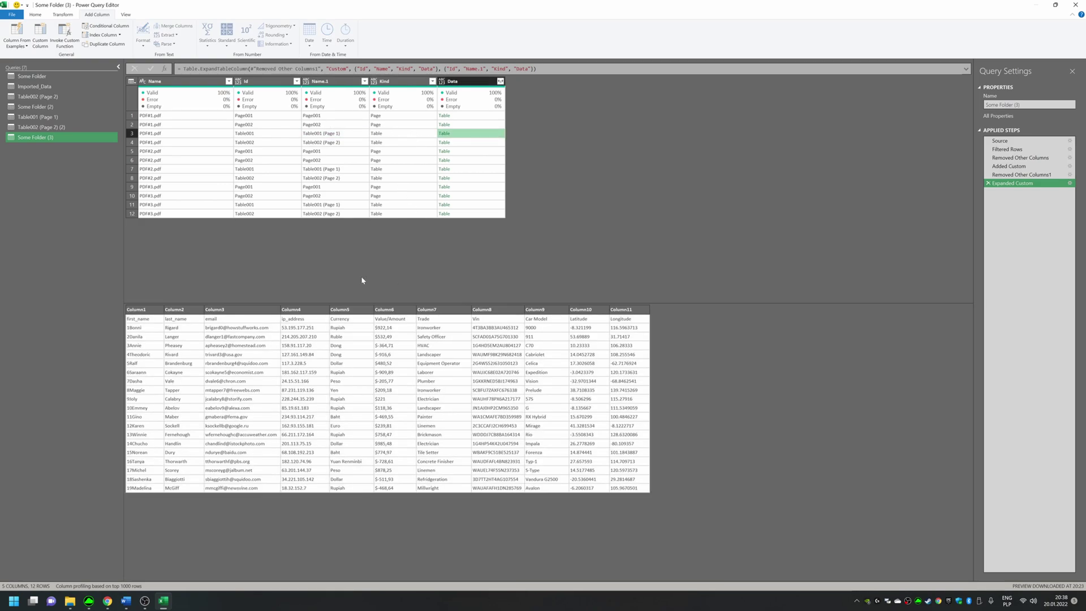
key(Down)
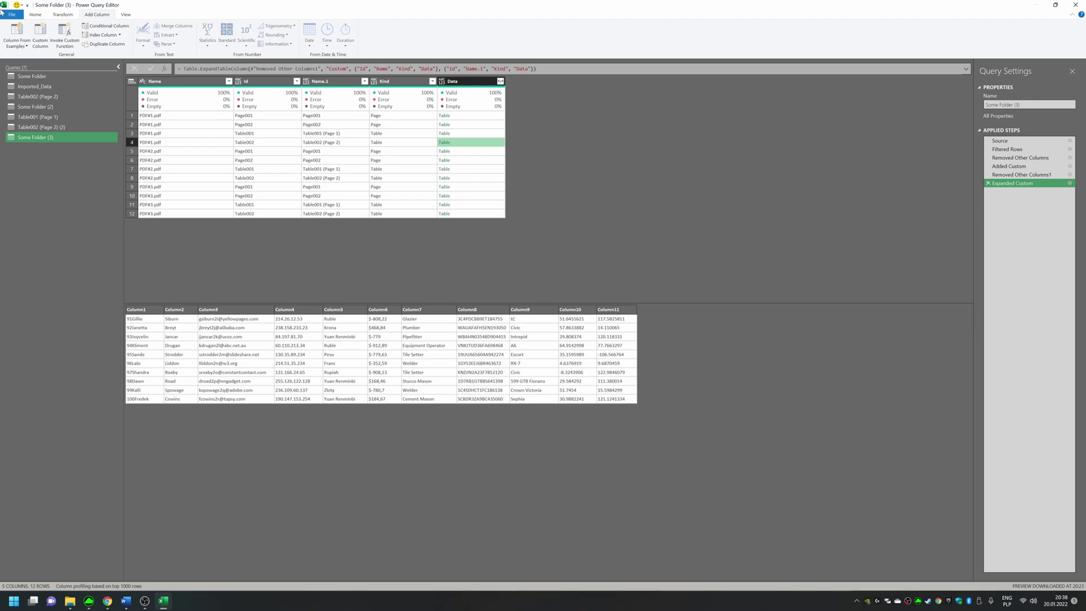
key(Down)
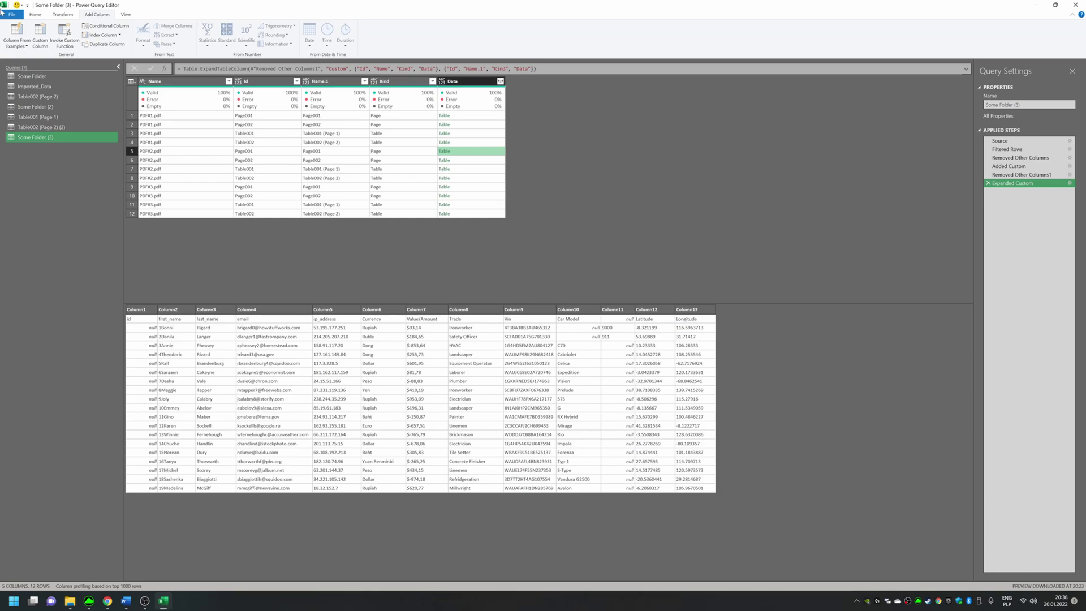
key(Down)
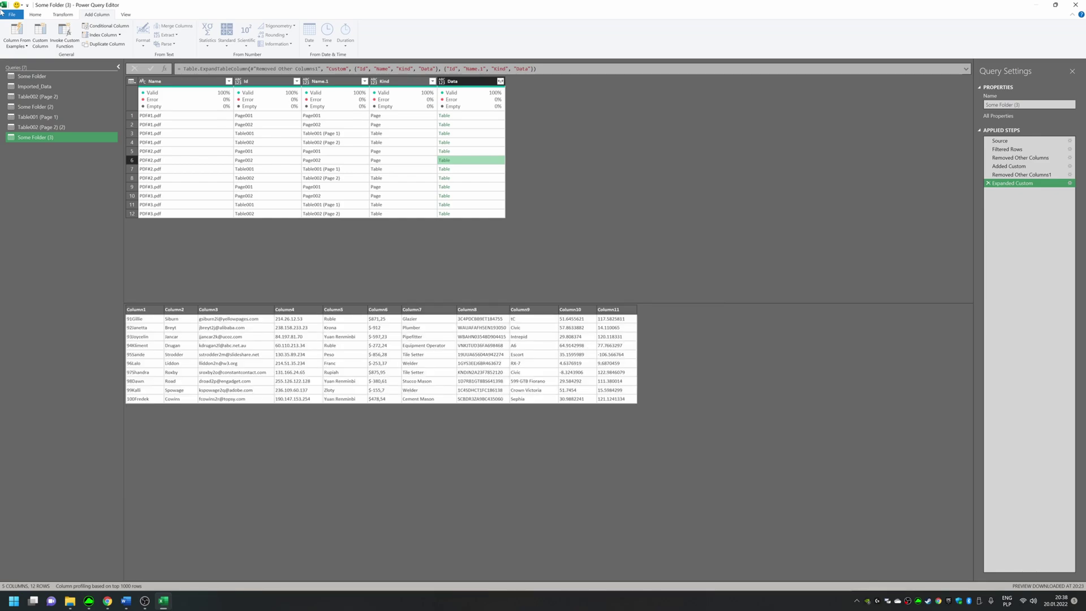
key(Down)
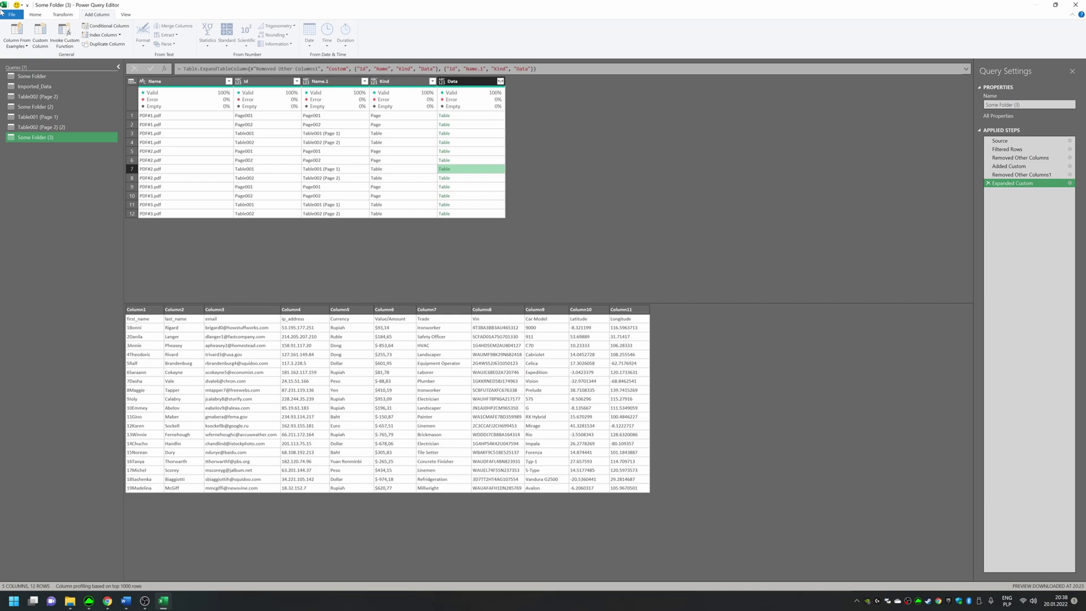
key(Down)
key(Up)
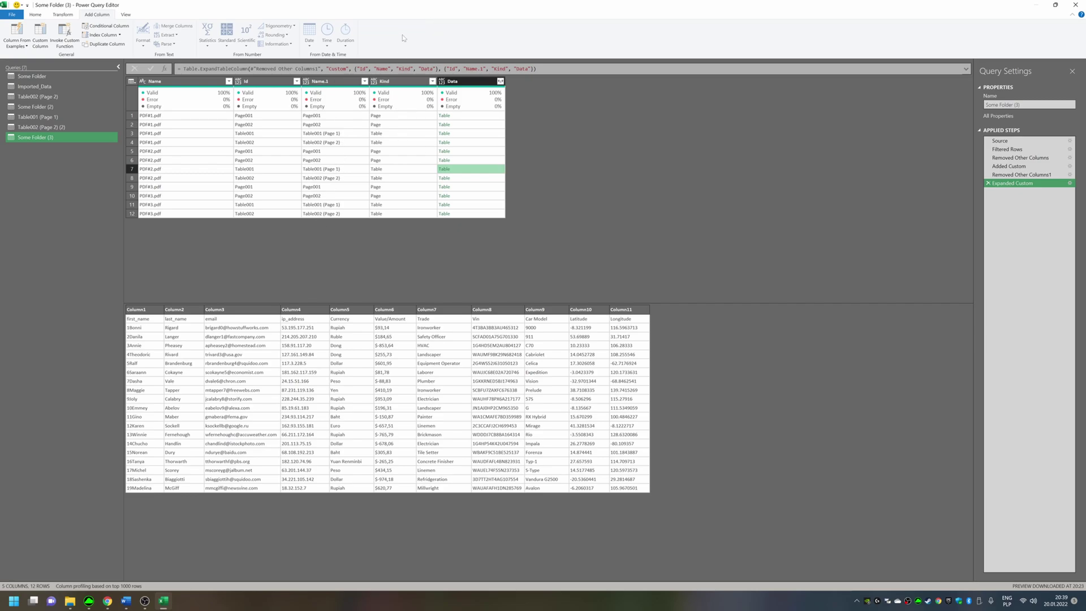
Step: Filter the Kind column to keep only Table rows, and preview both remaining PDF#1.pdf tables in the Data column
click(433, 81)
click(318, 179)
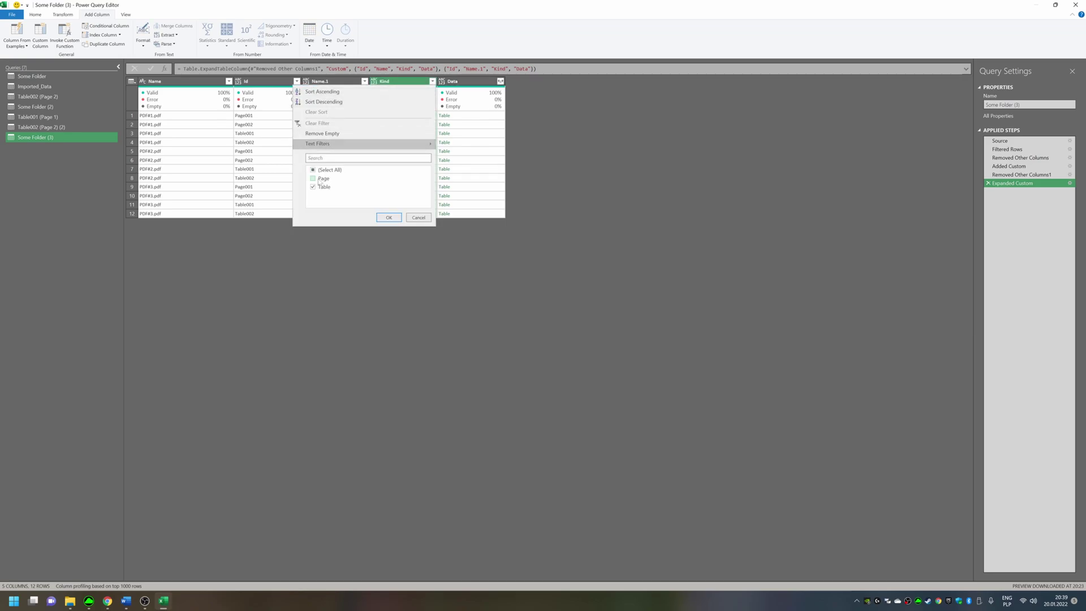
click(388, 217)
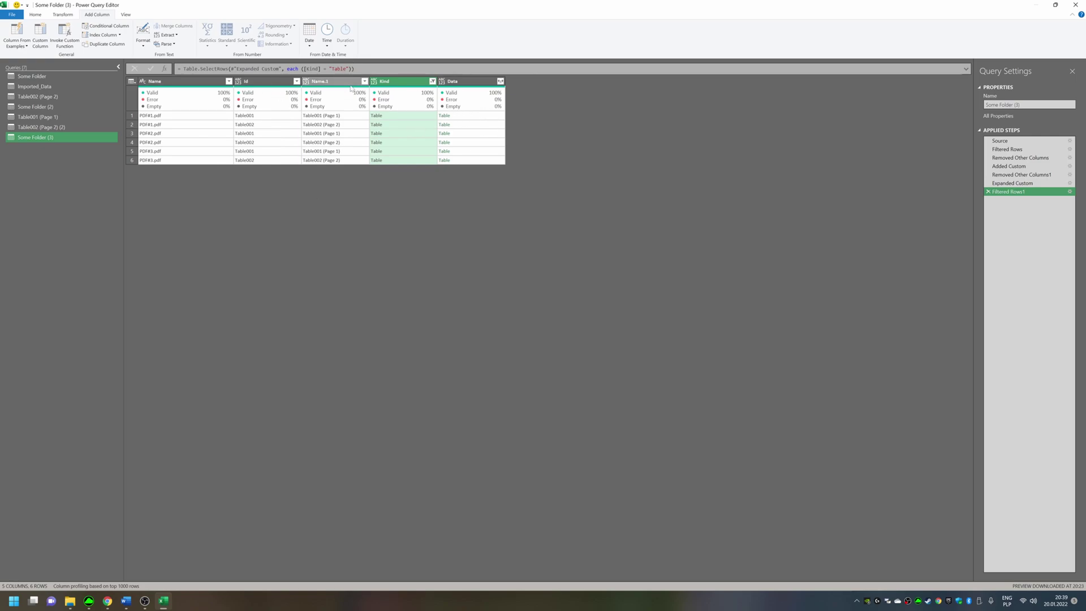
mouse_move(313, 111)
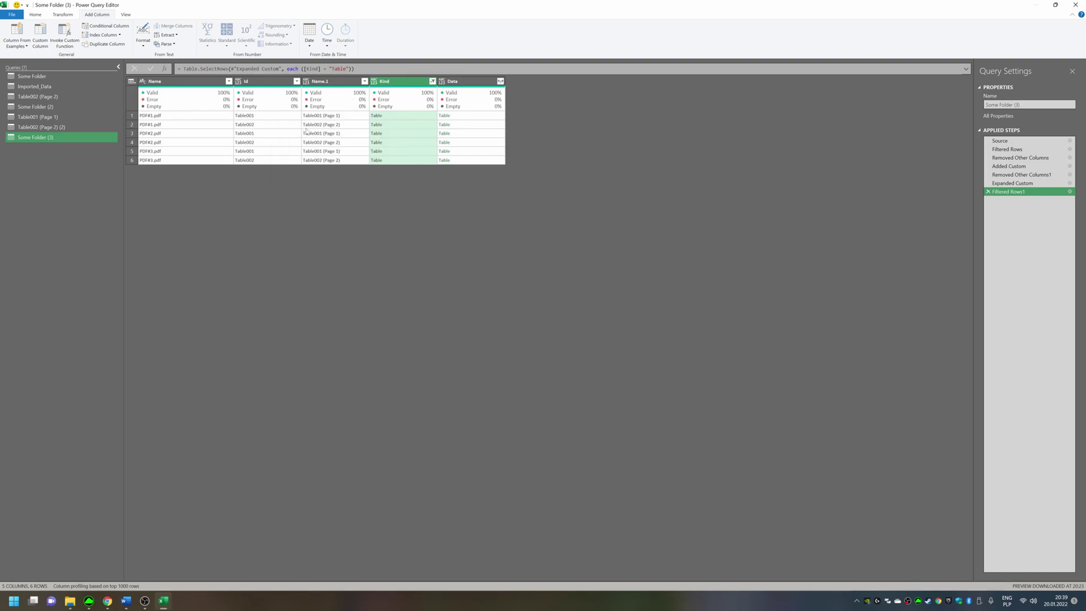
click(460, 118)
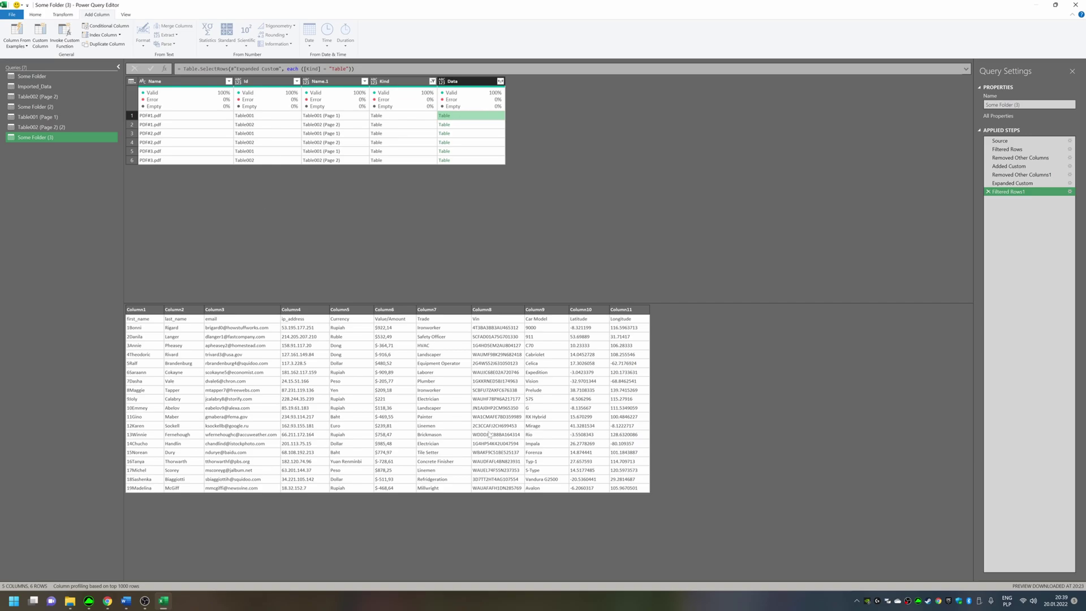
key(Down)
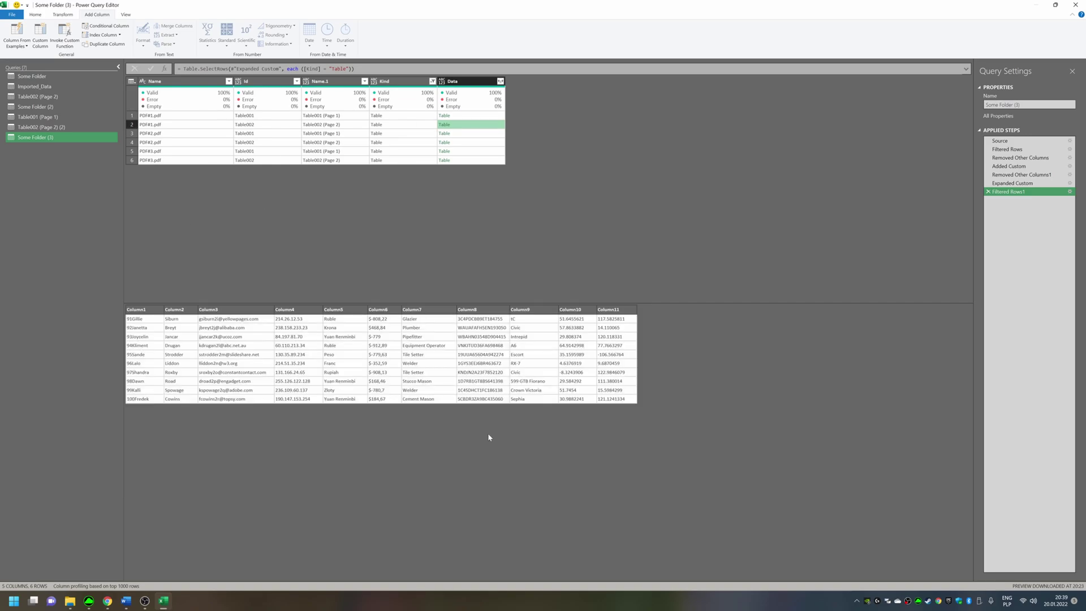
Step: Preview the nested tables of PDF#2.pdf and PDF#3.pdf in the Data column
key(Down)
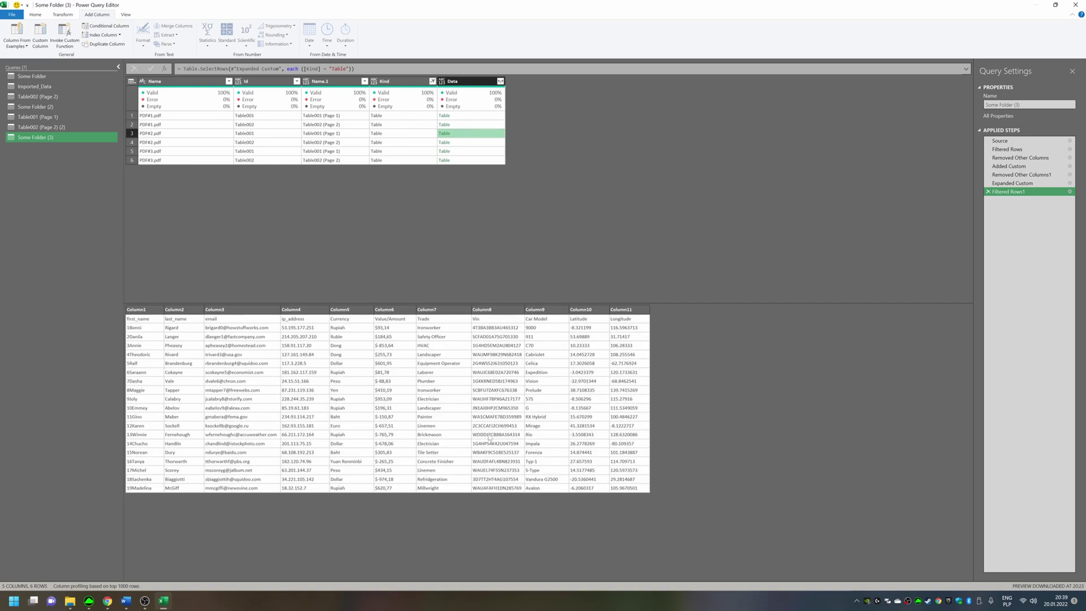
key(Down)
key(Down)
key(Down)
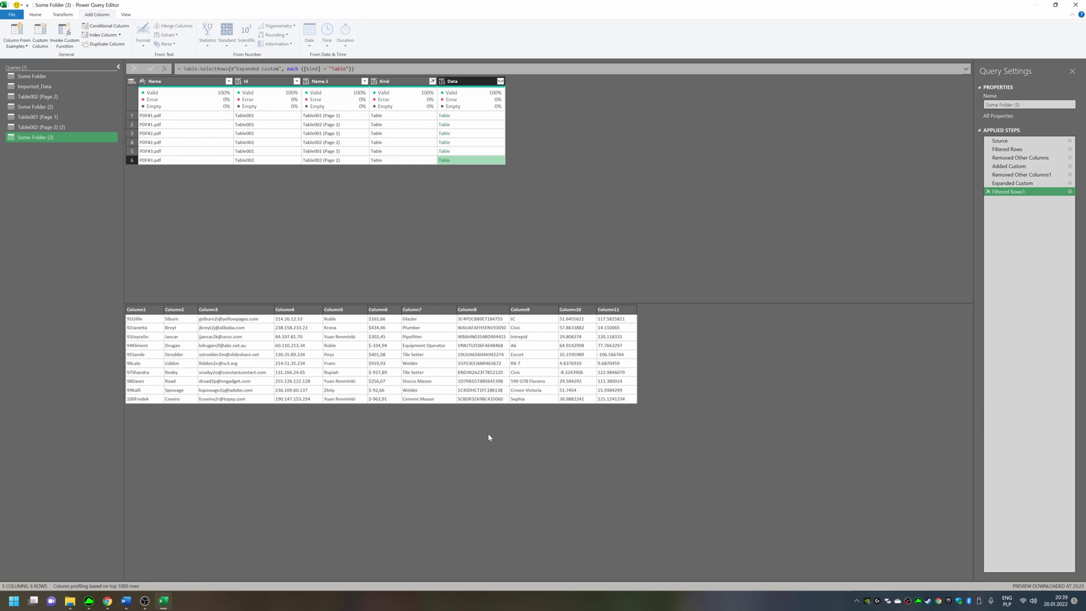
key(Up)
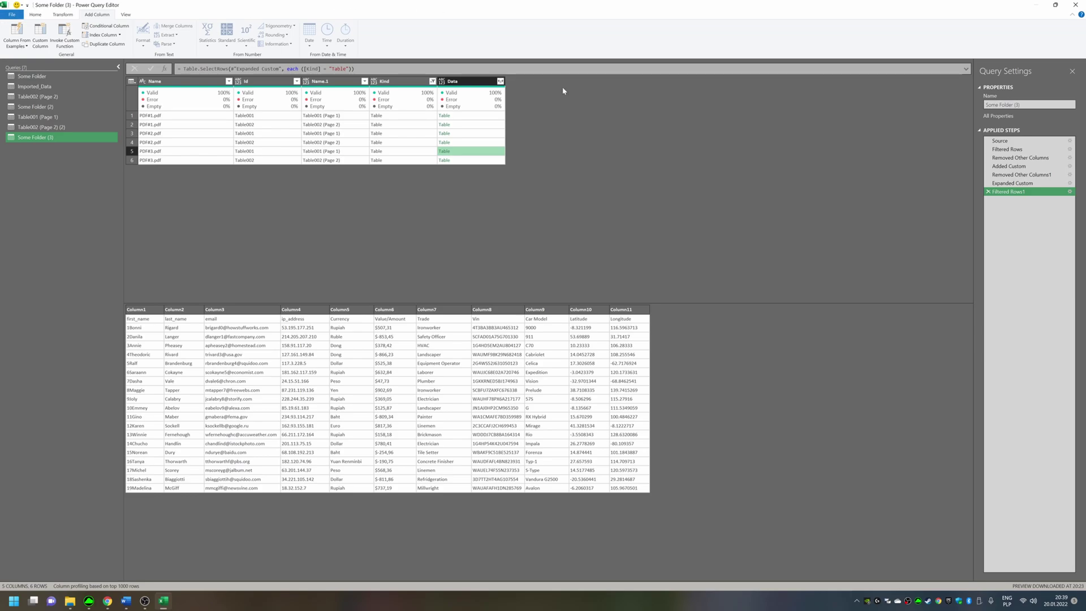
Step: Drill into the PDF#3.pdf Page 1 table and examine its rows down to the last one
click(444, 150)
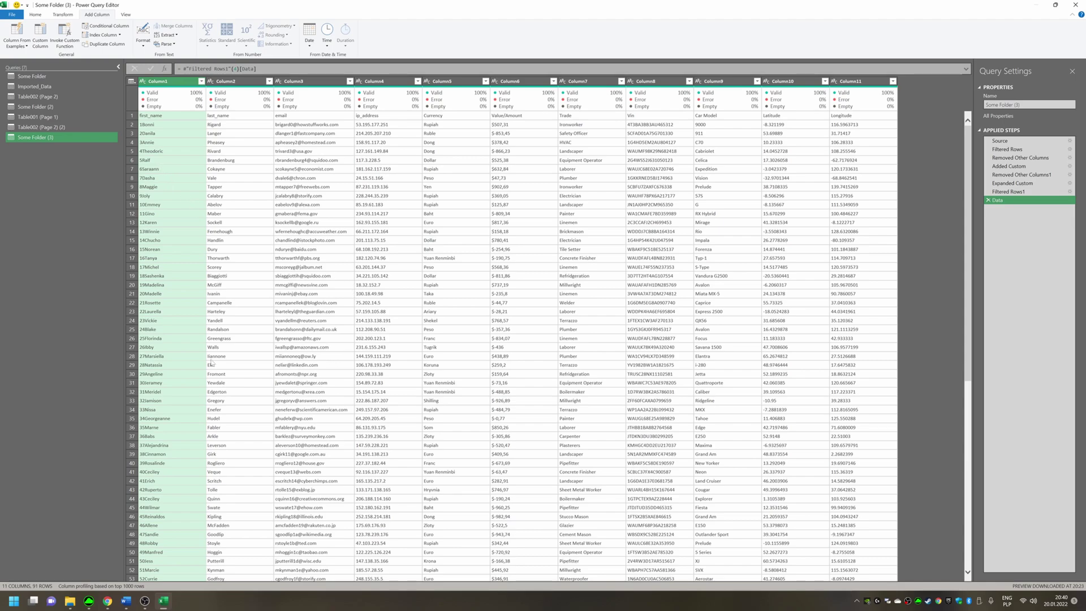
click(164, 364)
key(ctrl+Down)
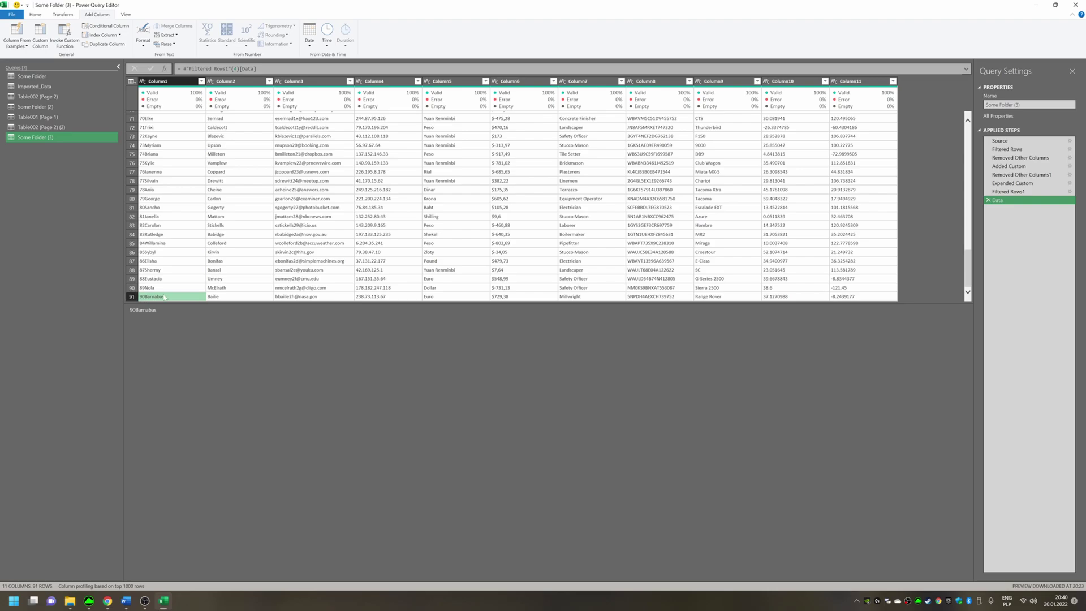
scroll(163, 277, up, 15)
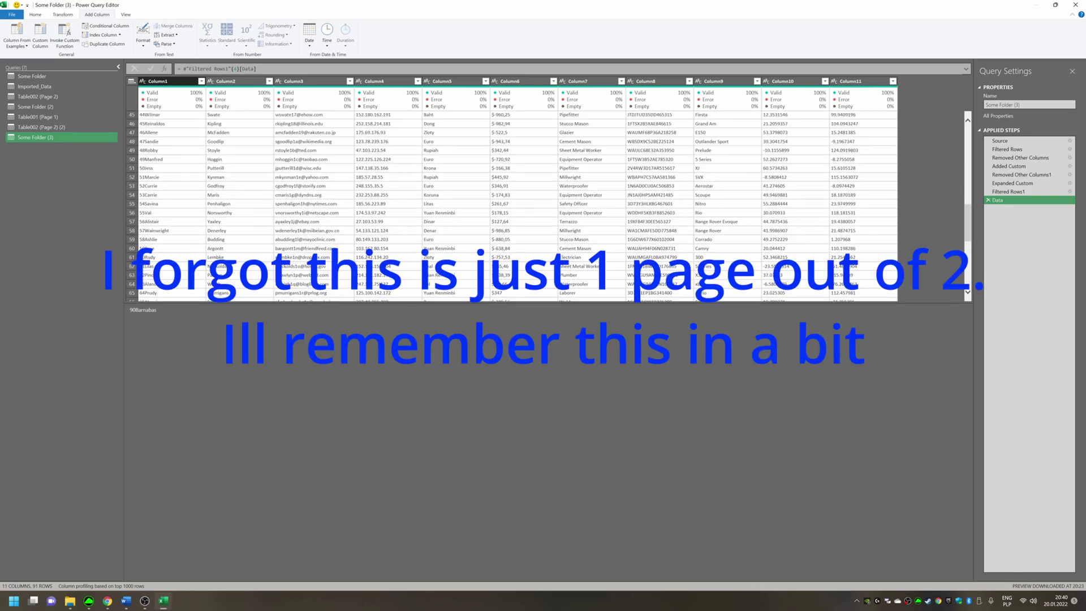
key(ctrl+Home)
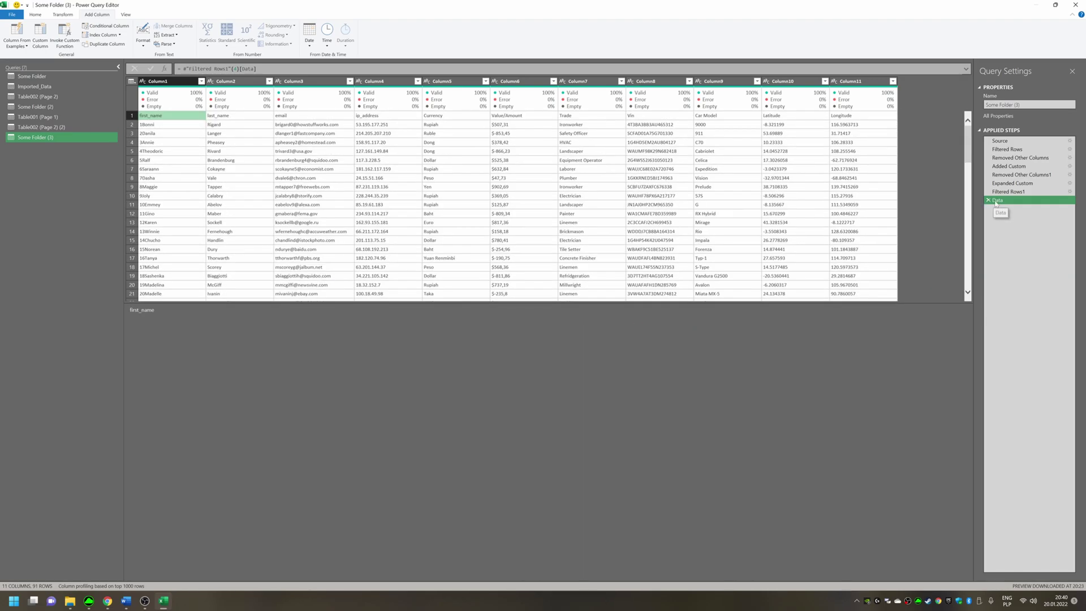
Step: Create a new blank query for a row-count check
right_click(59, 153)
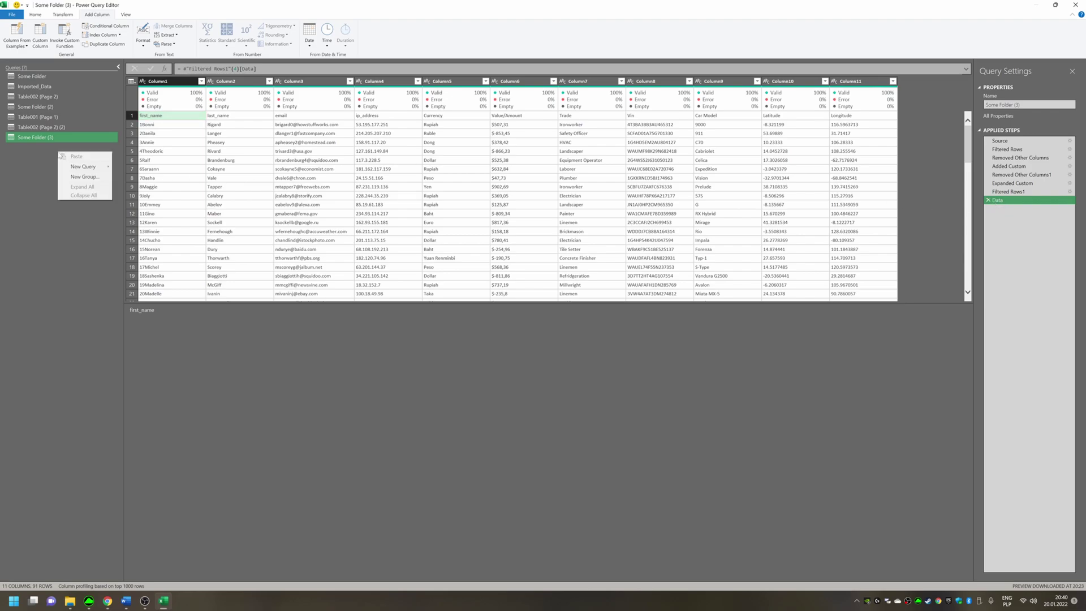
mouse_move(96, 166)
mouse_move(134, 195)
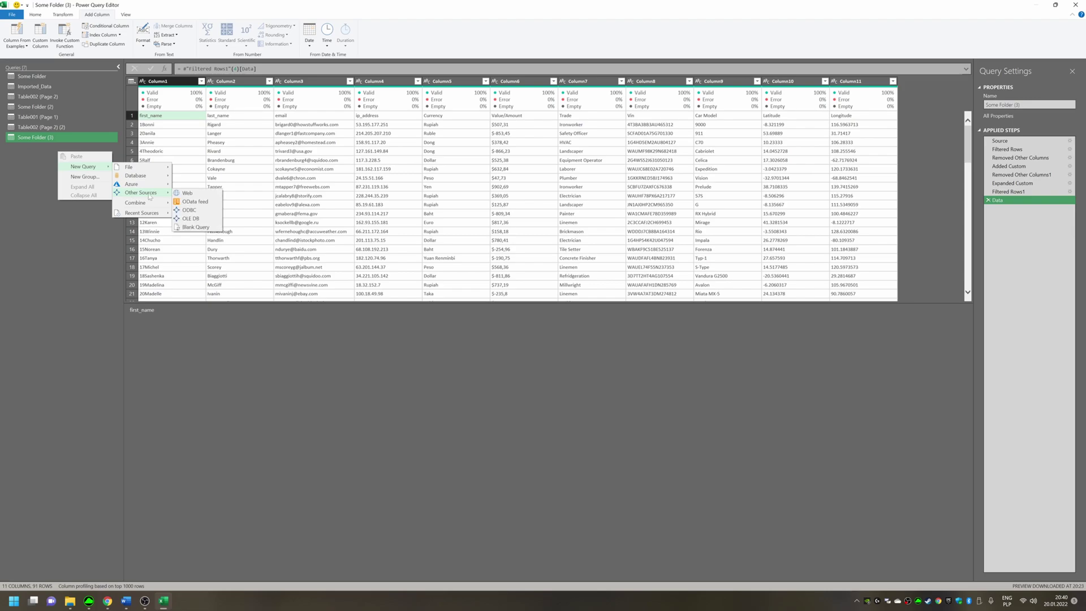
click(204, 226)
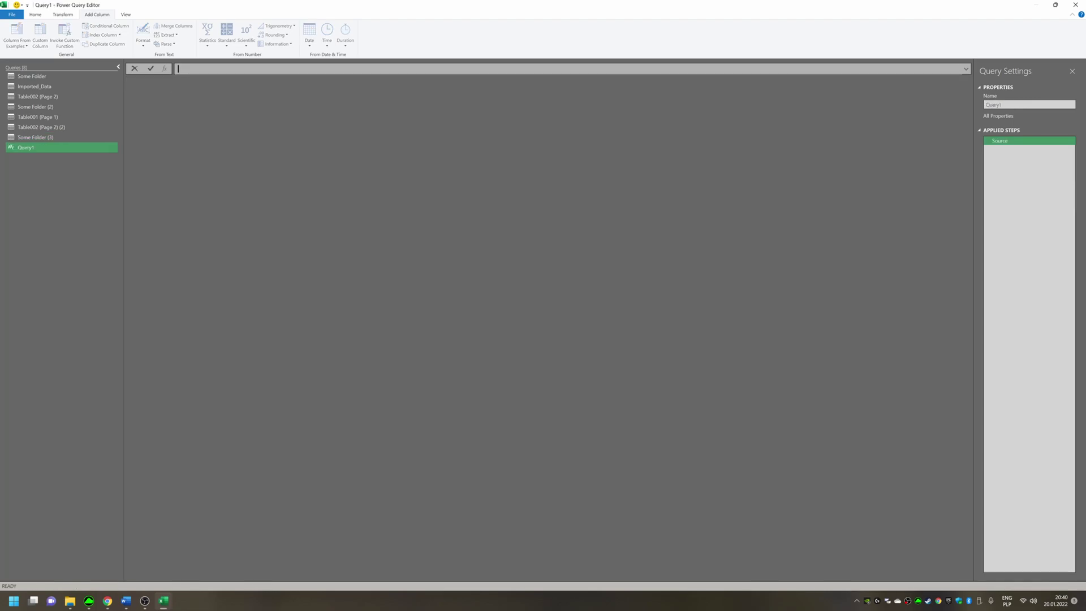
Step: Count the rows of the drilled-down query with the formula = Table.RowCount(#"Some Folder (3)")
text(Table.row)
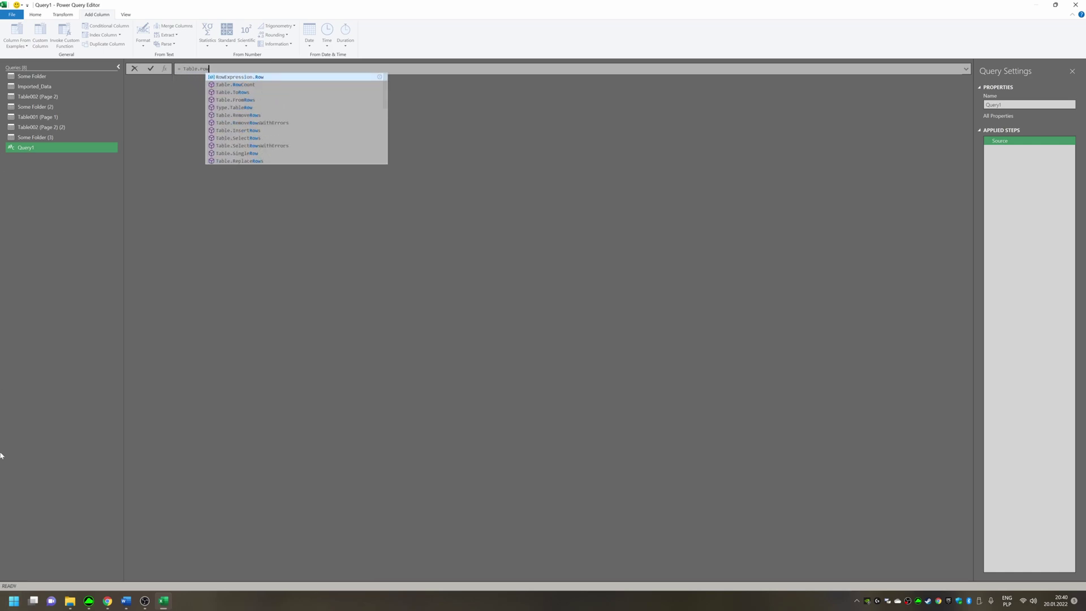
key(Left)
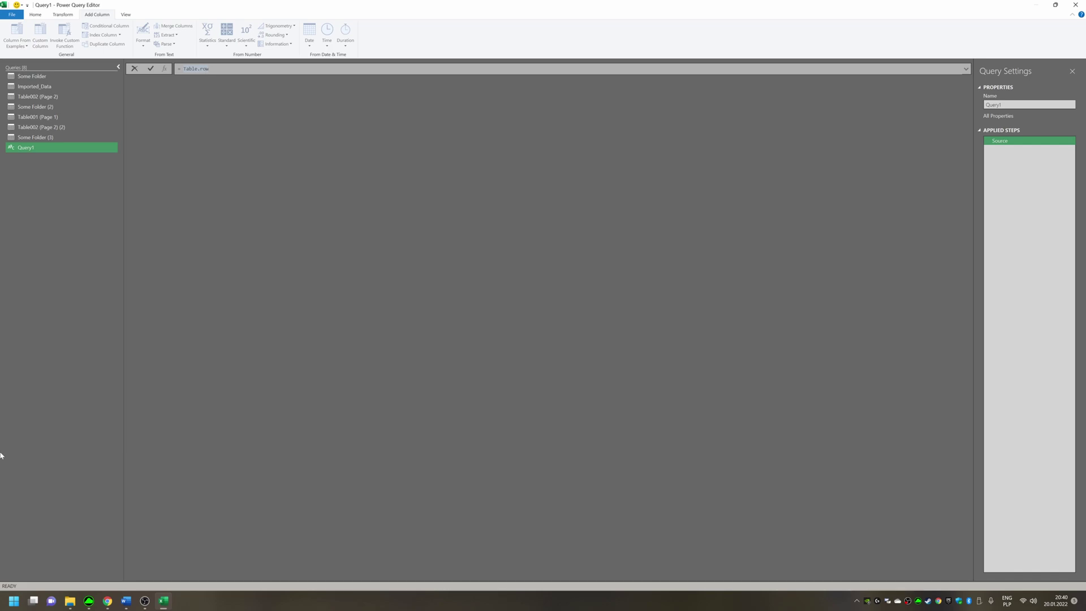
key(ctrl+space)
text(C)
key(Tab)
text(()
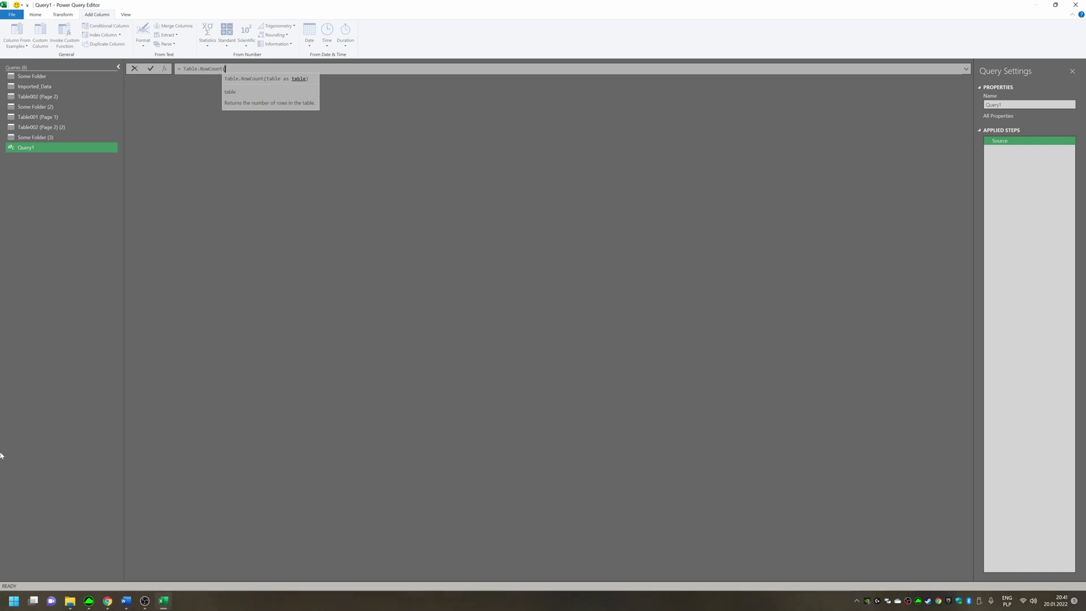
text(S)
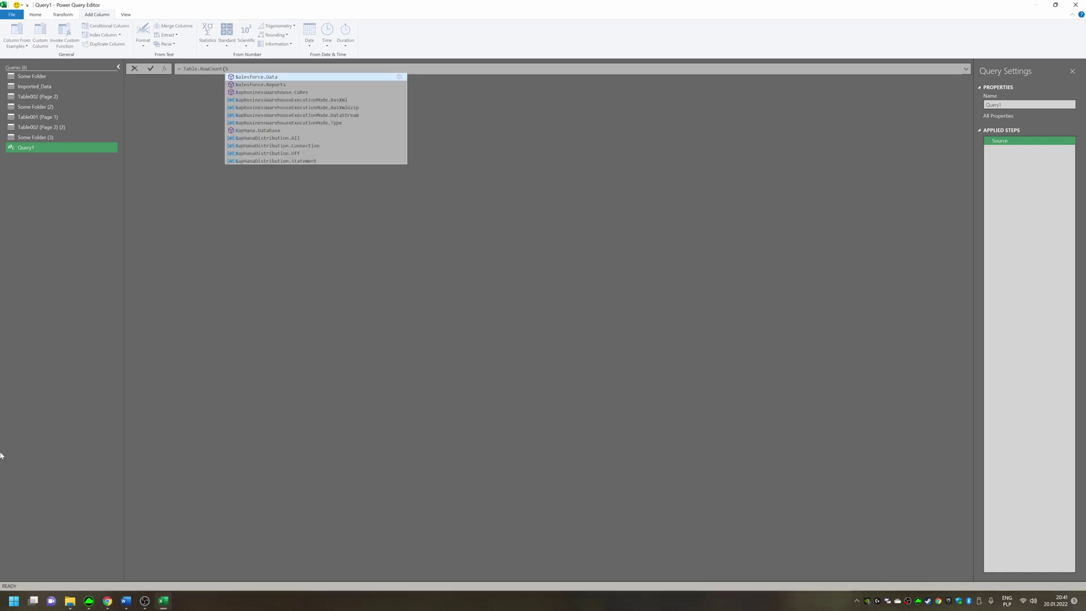
text(ome)
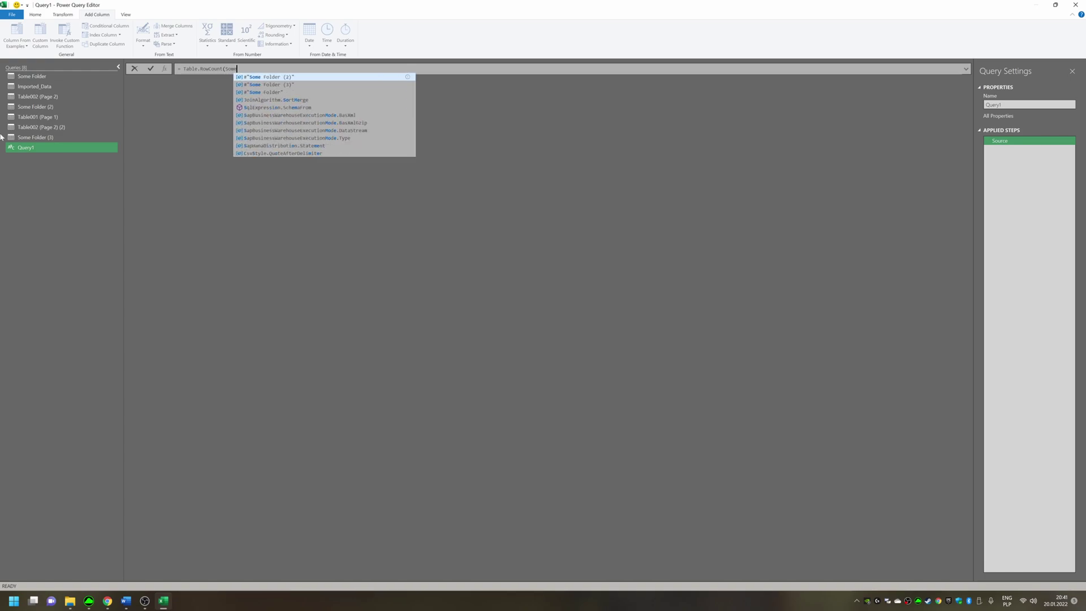
key(Down)
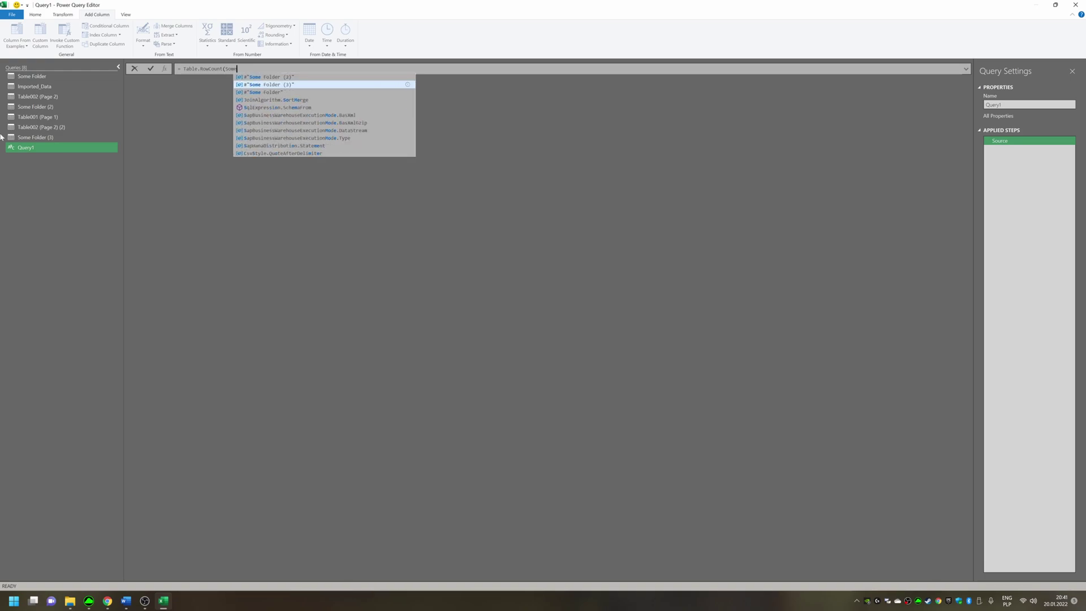
key(Tab)
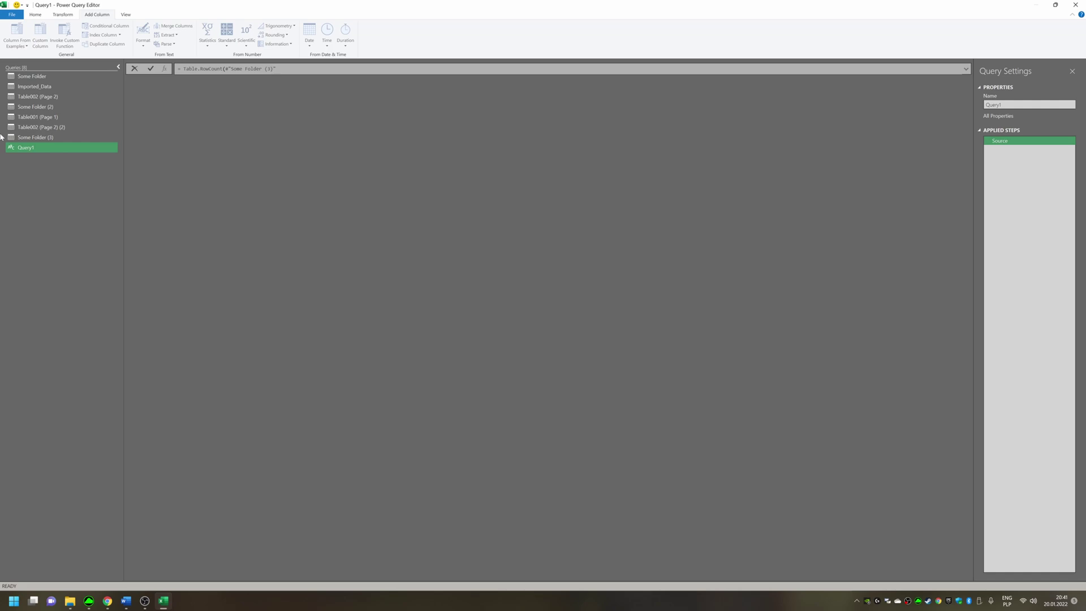
text())
key(Return)
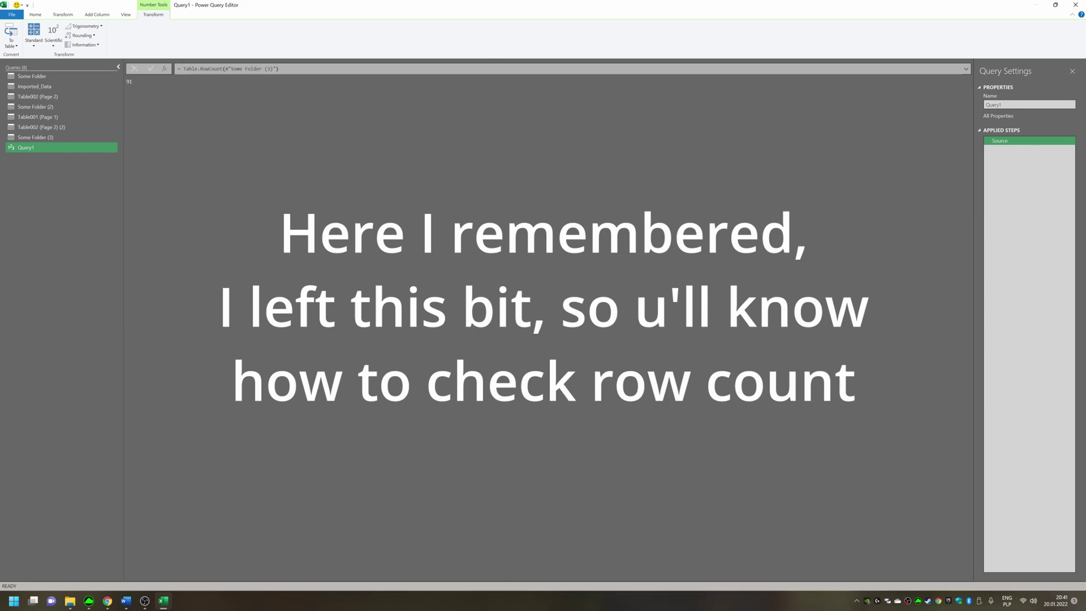
click(129, 82)
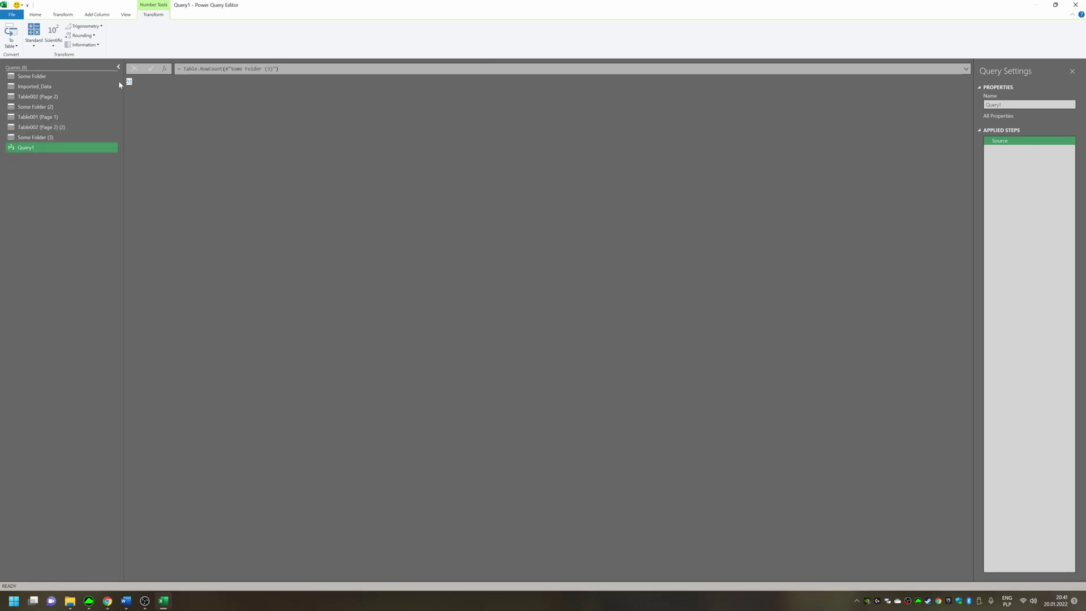
Step: Delete the row-count query Query1
right_click(46, 146)
click(79, 168)
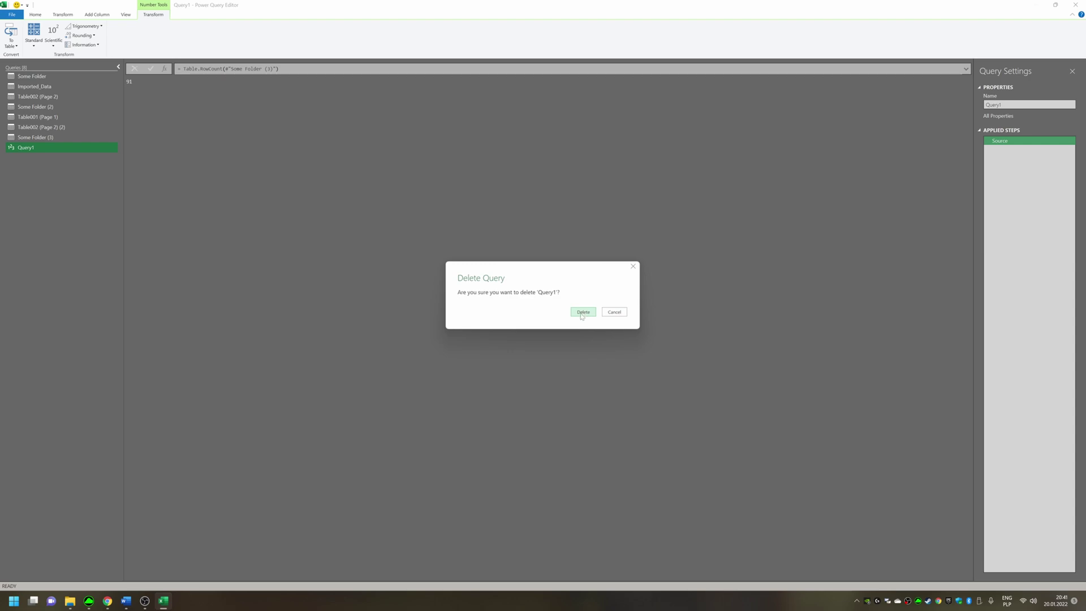
click(581, 314)
Step: Return to the Some Folder (3) query and remove its Data drill-down step
click(57, 137)
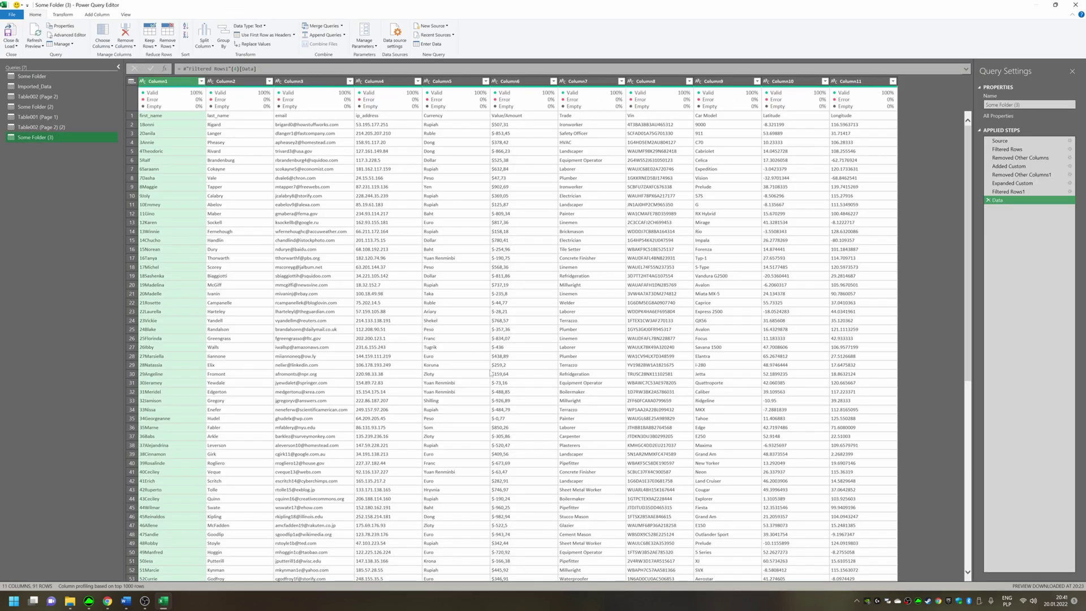
right_click(823, 268)
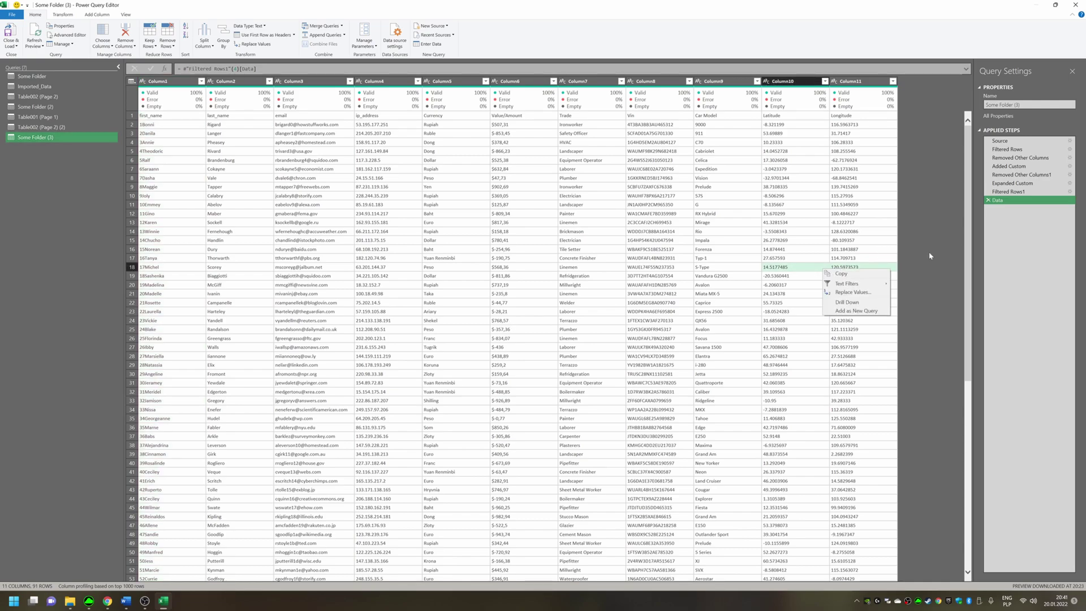
click(988, 199)
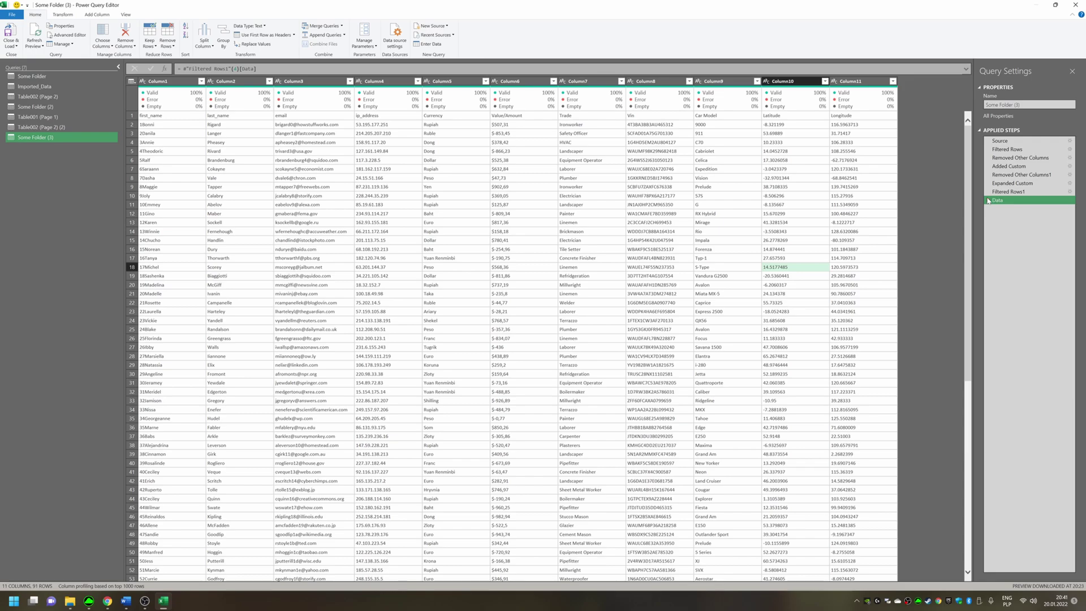
click(987, 200)
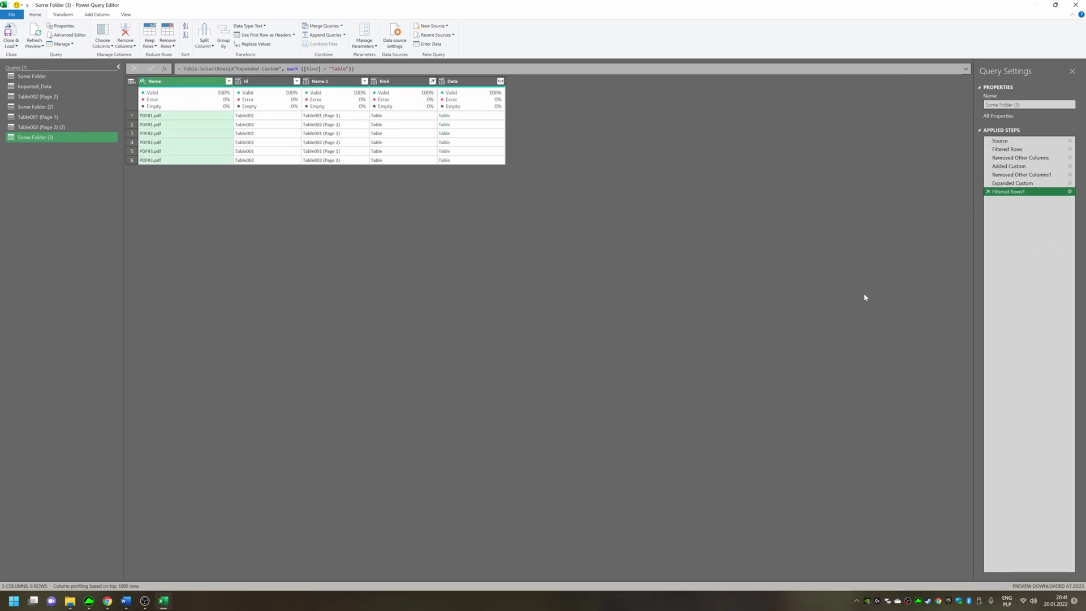
Step: Preview both PDF#1.pdf tables, and expand the Data column into Column1 through Column11 without the original column name as prefix
click(459, 119)
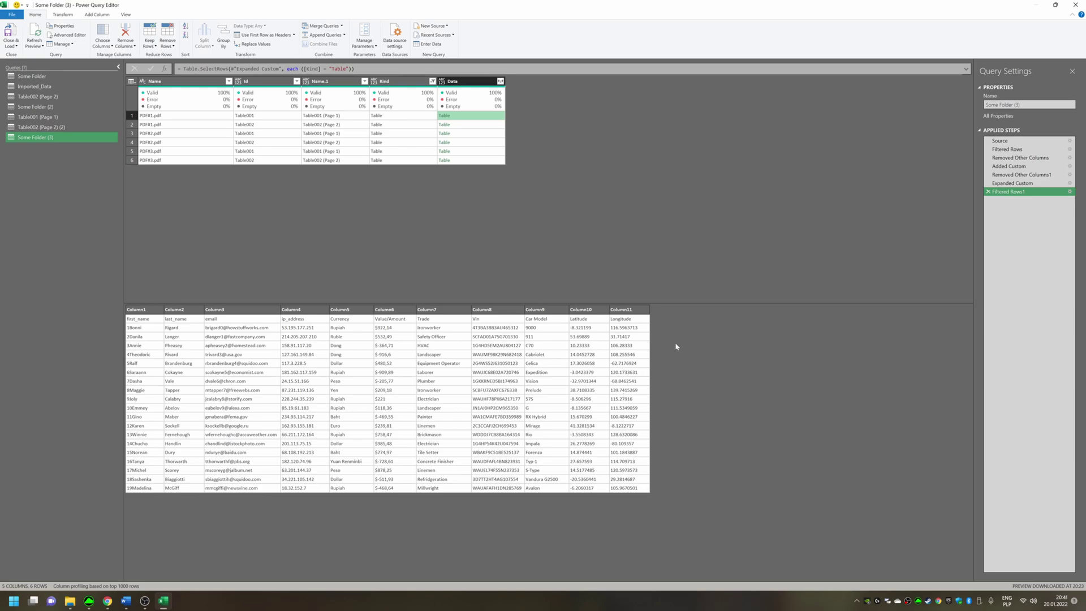
click(482, 127)
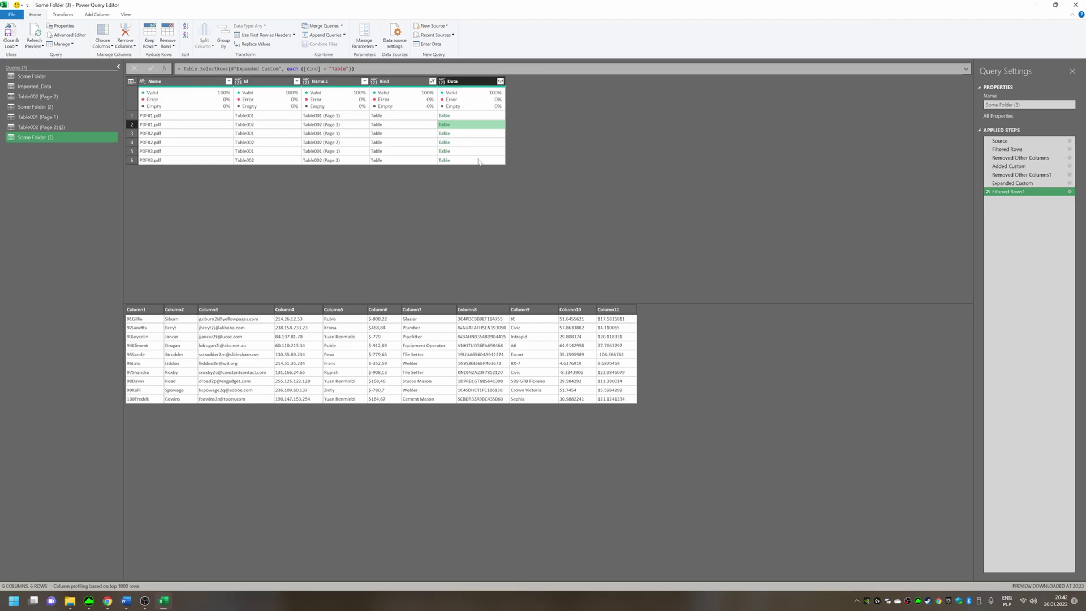
click(501, 82)
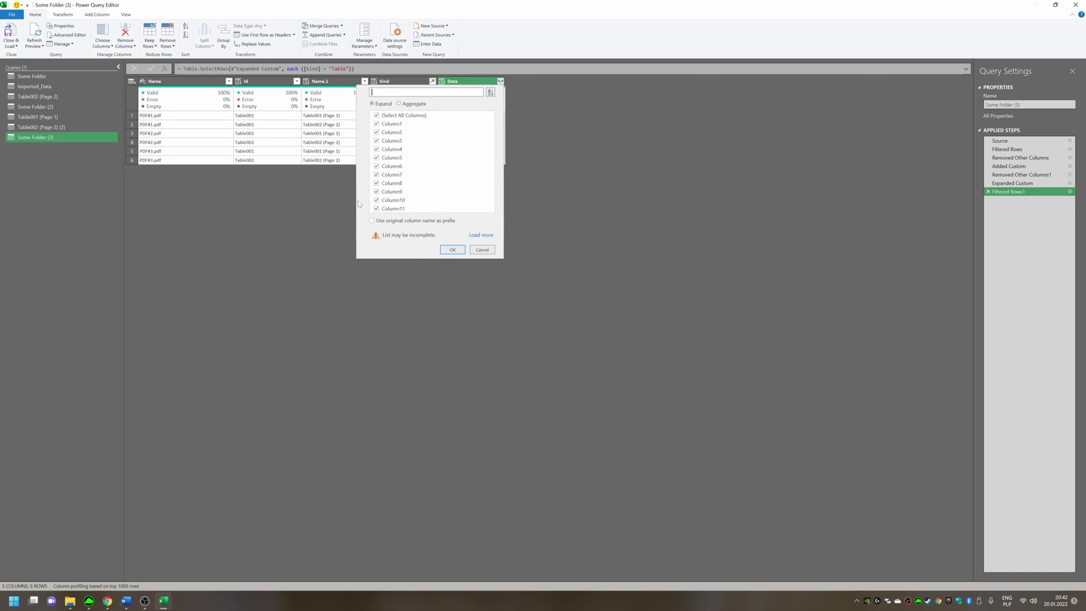
click(454, 250)
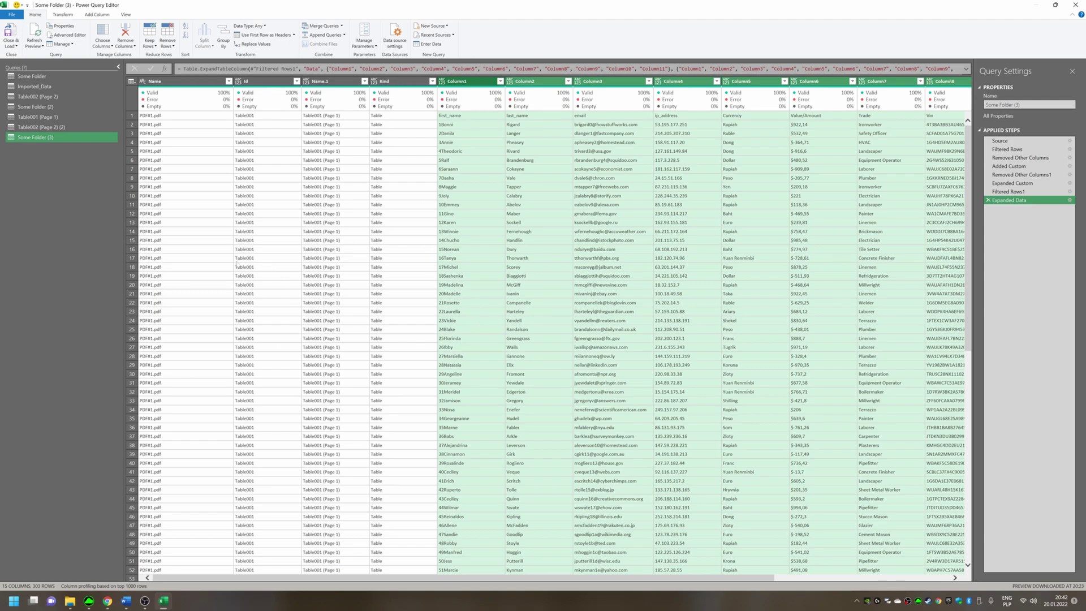
Step: Examine the Table.ExpandTableColumn formula, comparing its list of source columns with its list of new column names
click(163, 85)
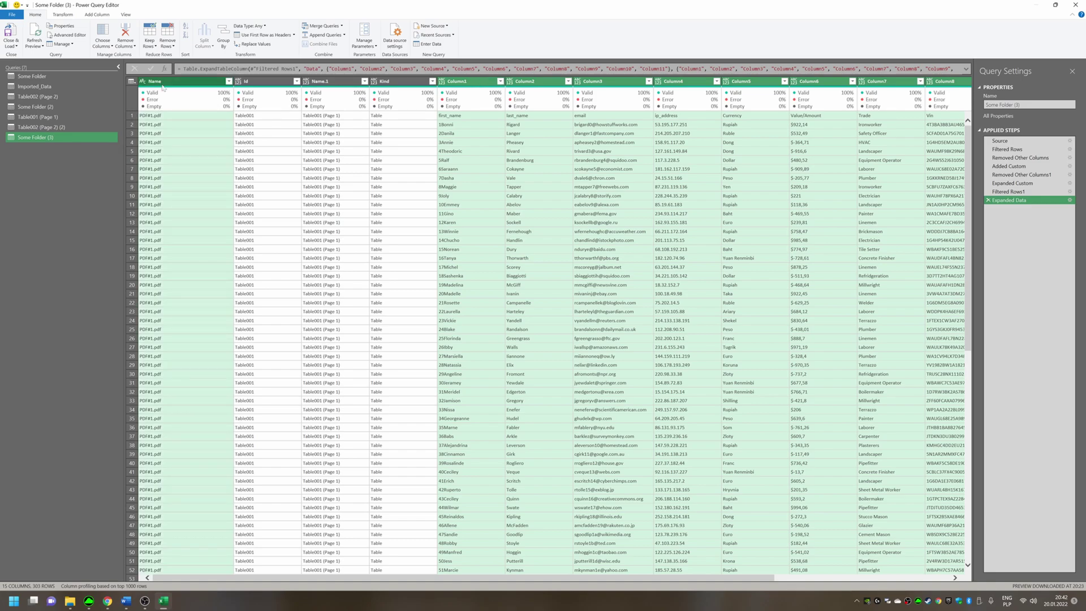
click(184, 68)
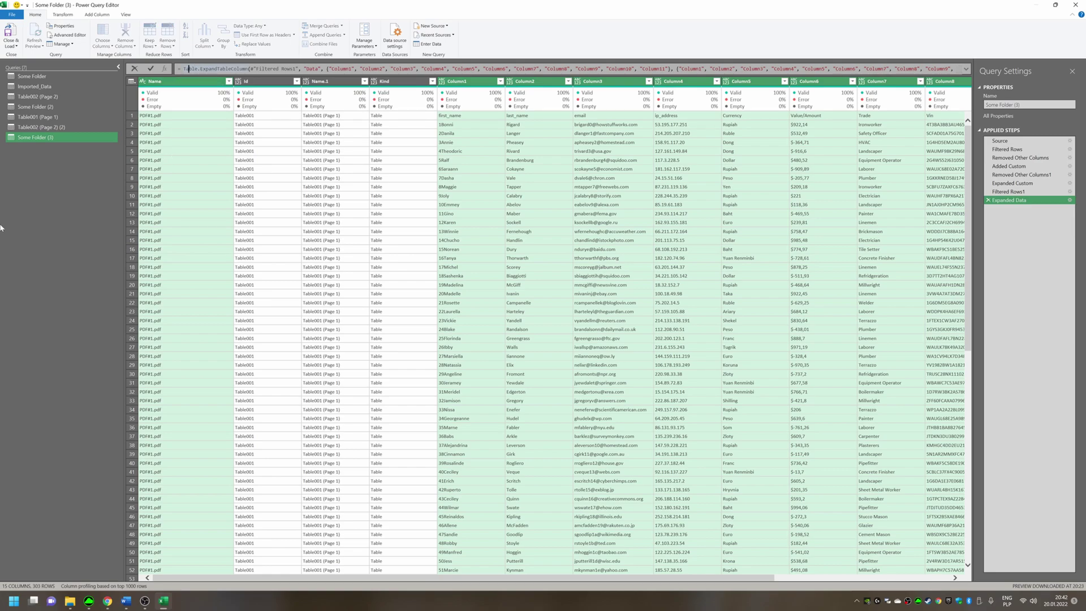
drag(184, 69, 215, 68)
click(247, 69)
drag(330, 68, 666, 68)
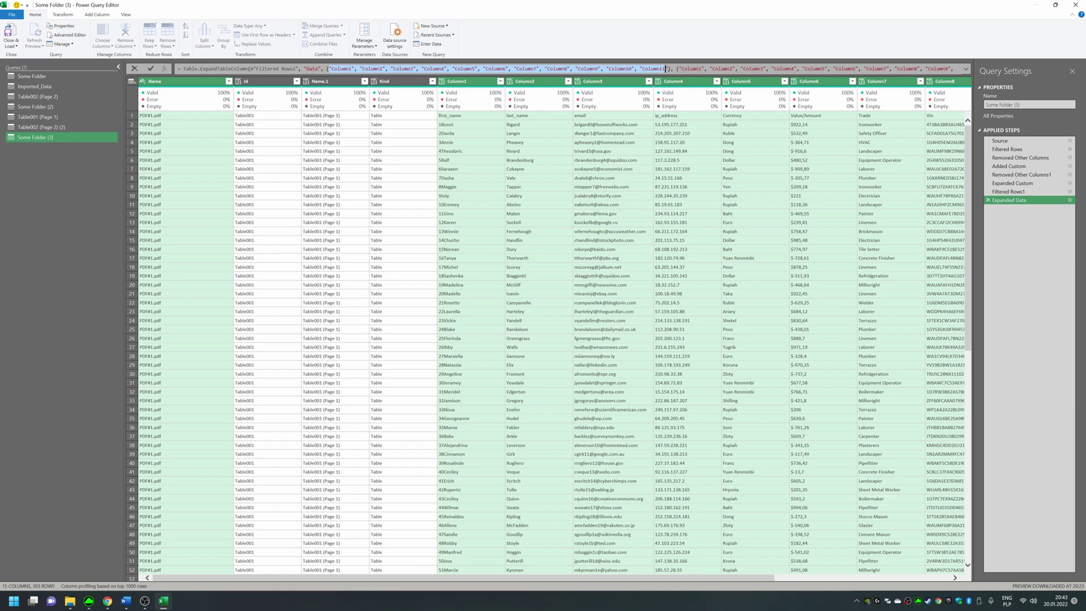
click(667, 68)
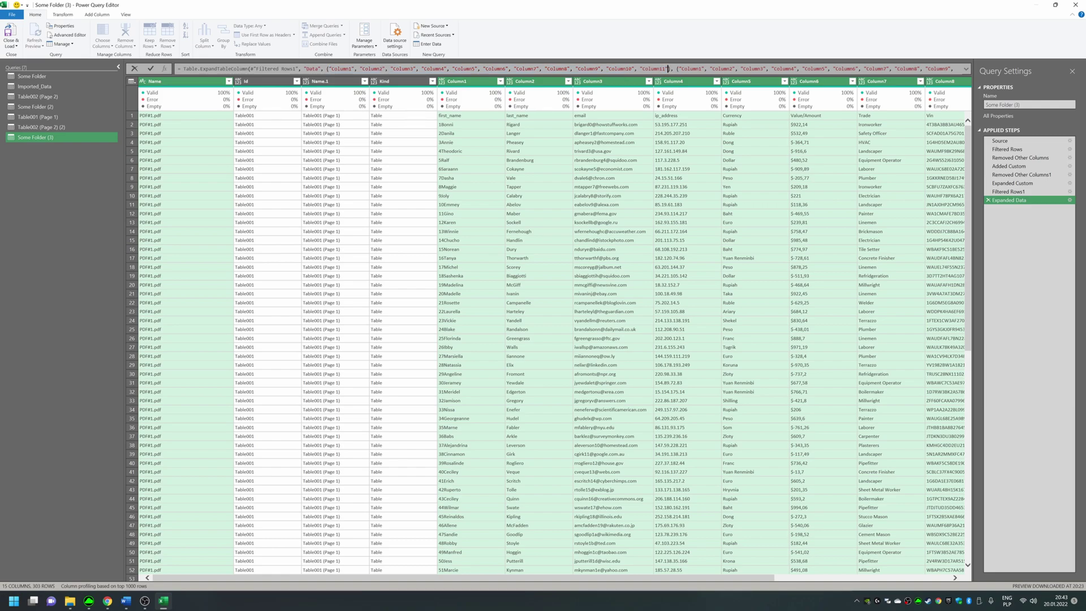
drag(682, 68, 962, 69)
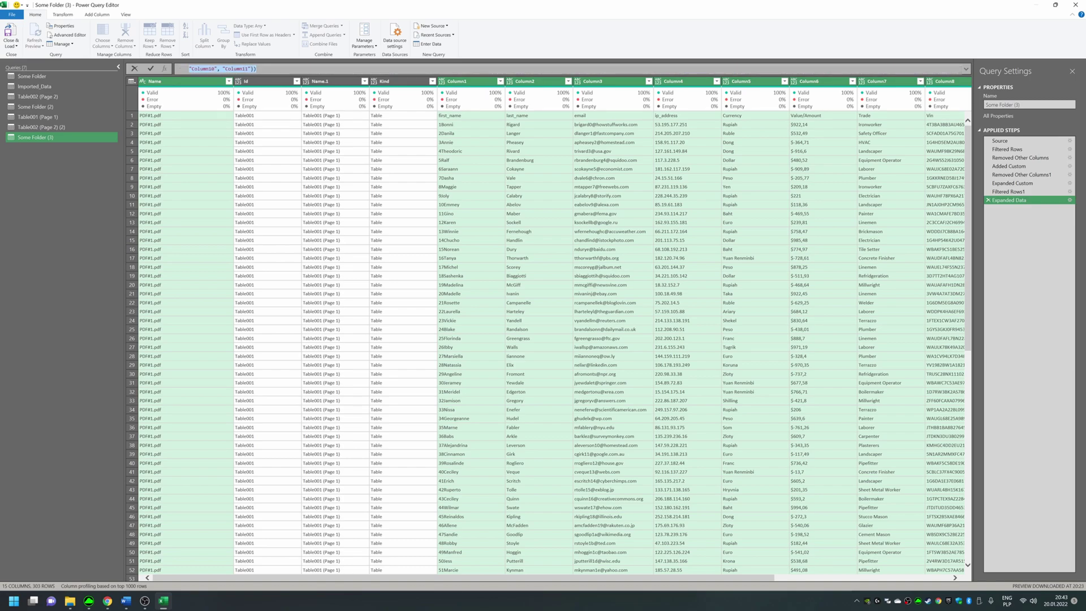
Step: Change the first new column name in the Table.ExpandTableColumn formula of the Expanded Data step to "ABC"
key(Left)
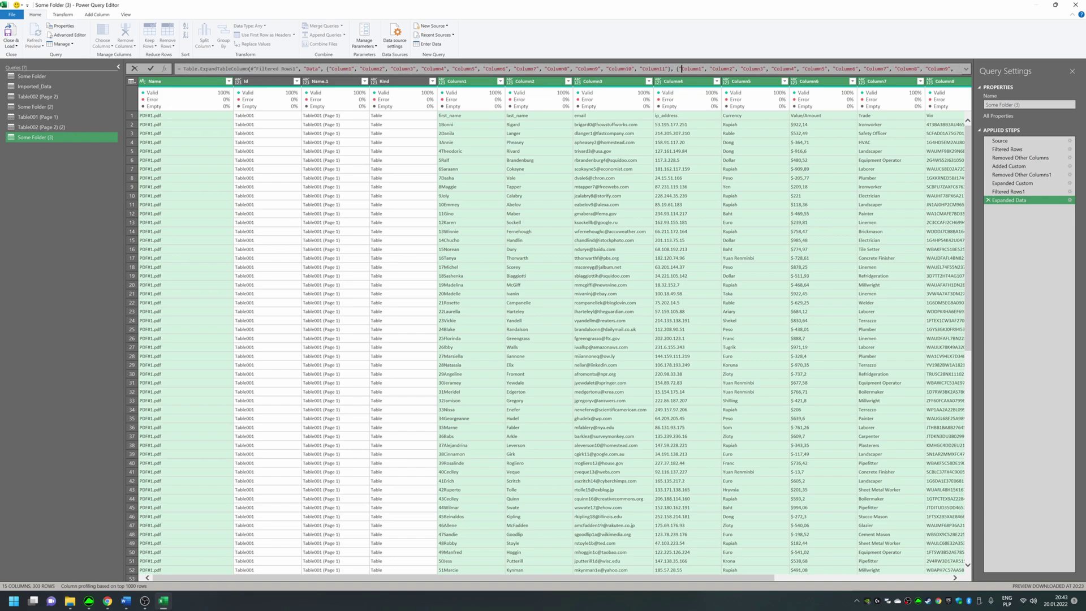
key(shift+Right)
key(shift+Right)
key(shift+Right)
key(shift+Right)
key(shift+Right)
key(shift+Right)
key(shift+Right)
text(ABC)
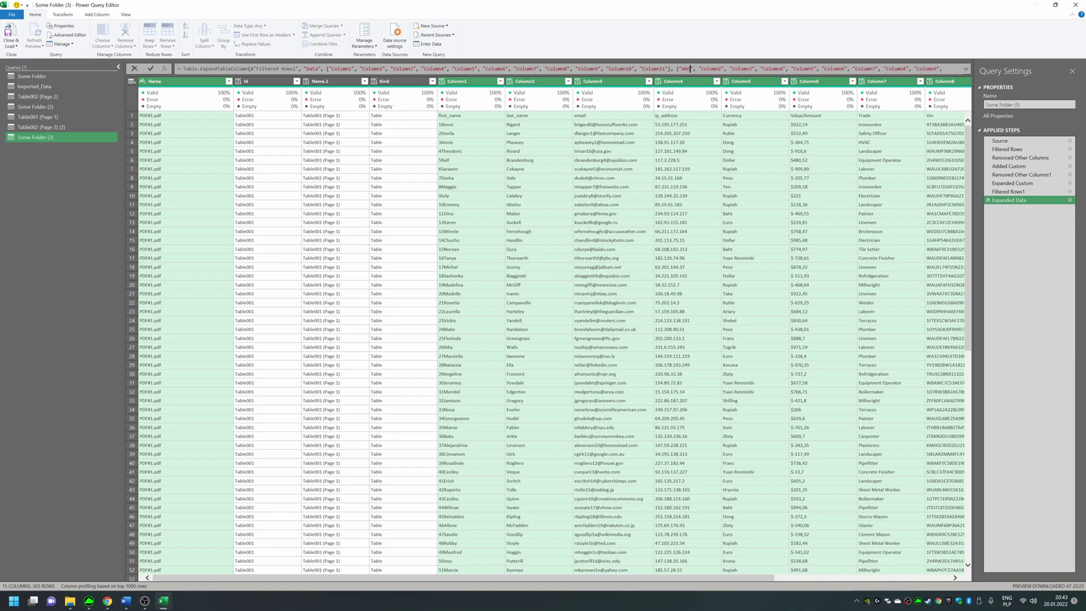
key(Return)
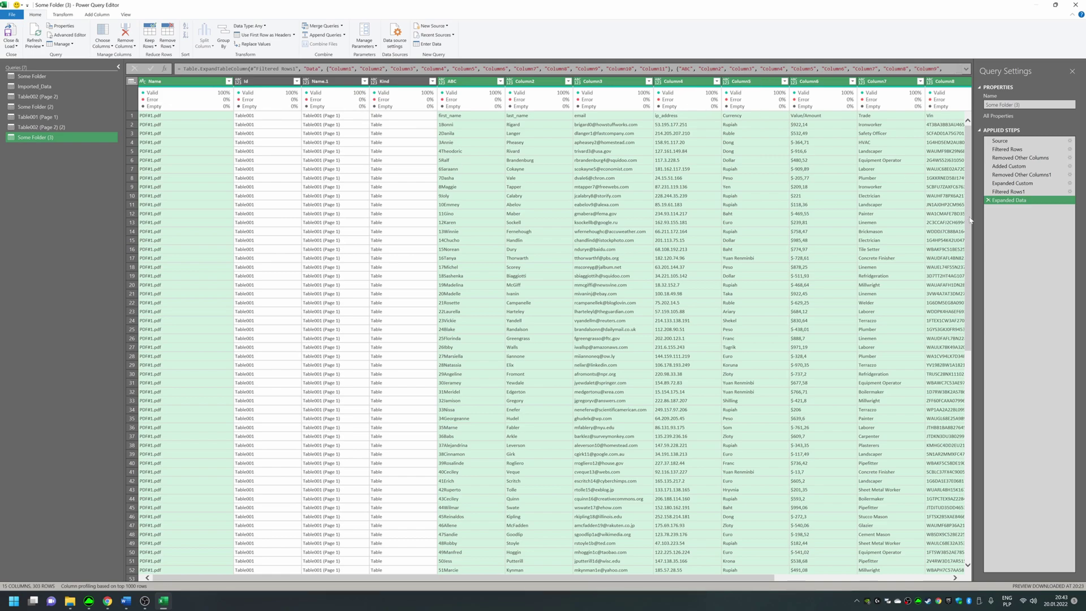
Step: Remove all columns except ABC, Column2 through Column11 and Name, and look over the remaining table
right_click(468, 81)
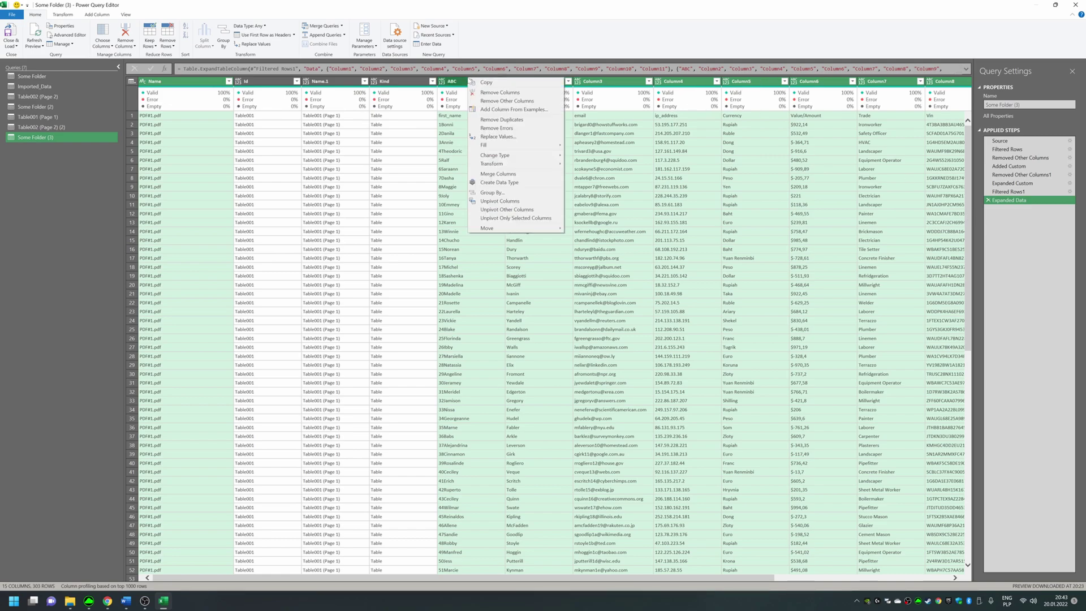
click(505, 100)
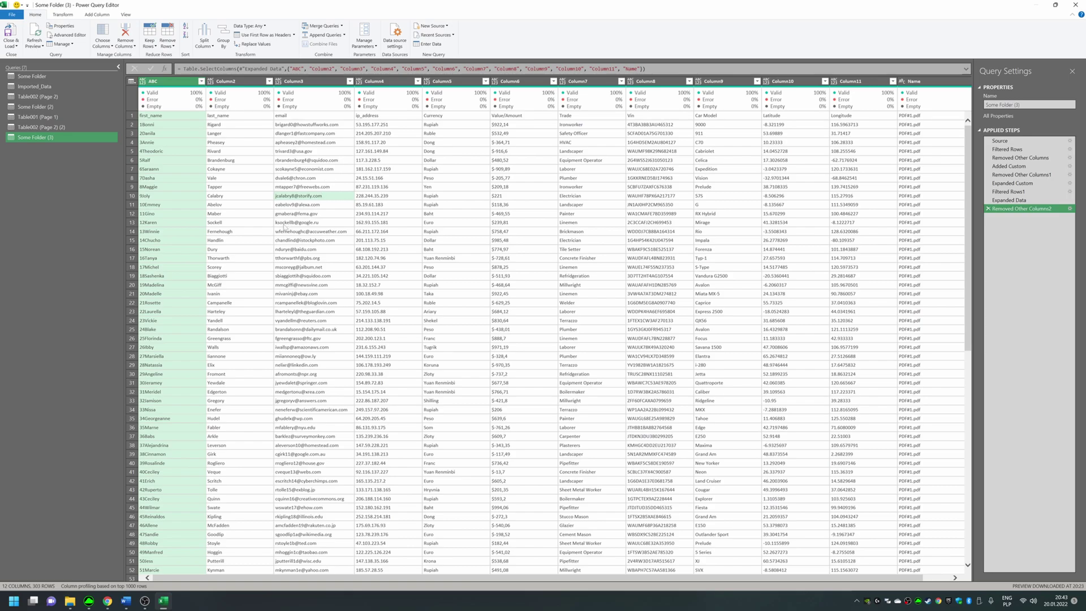
click(219, 570)
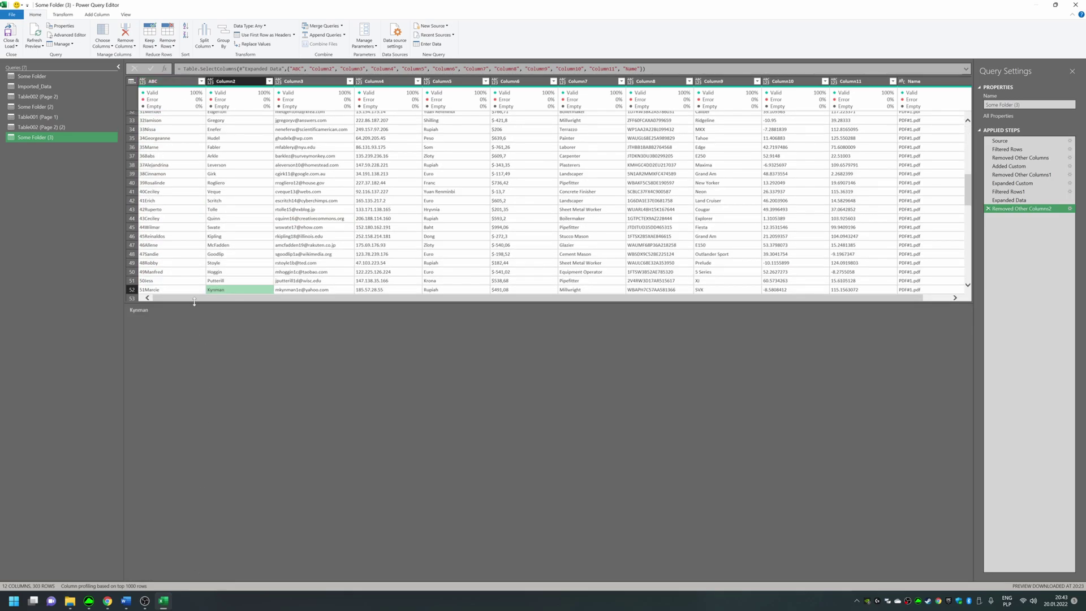
drag(205, 299, 451, 337)
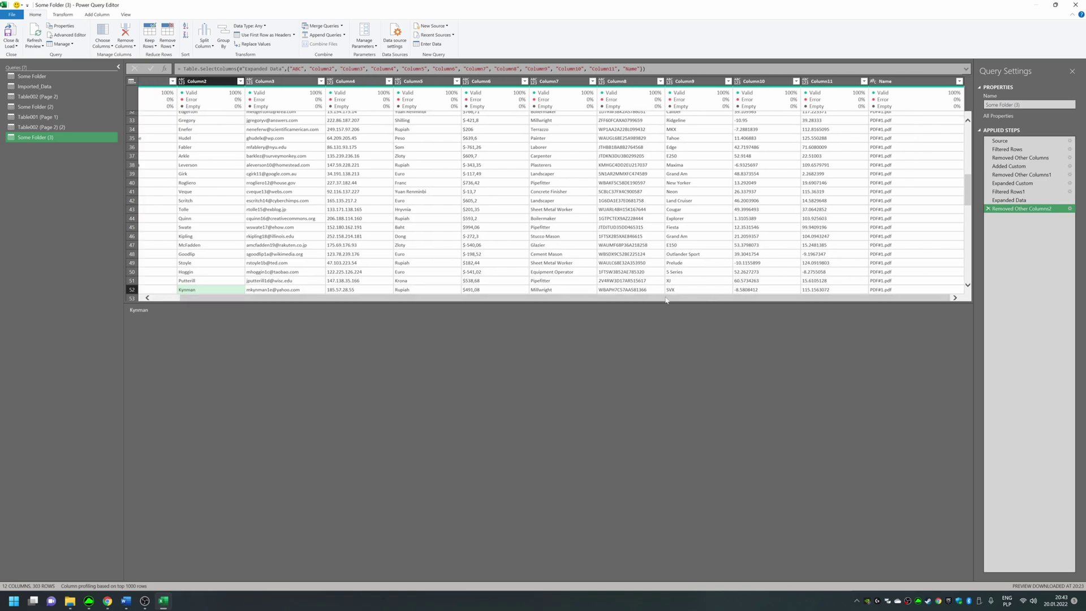
drag(626, 299, 355, 315)
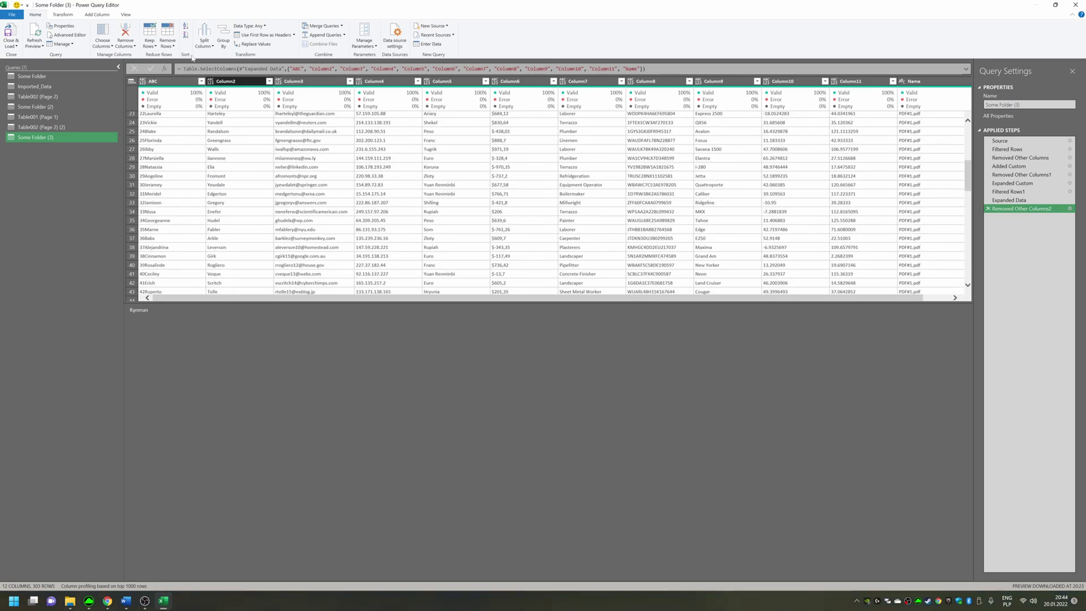
Step: Rename the ABC column as First name
double_click(154, 81)
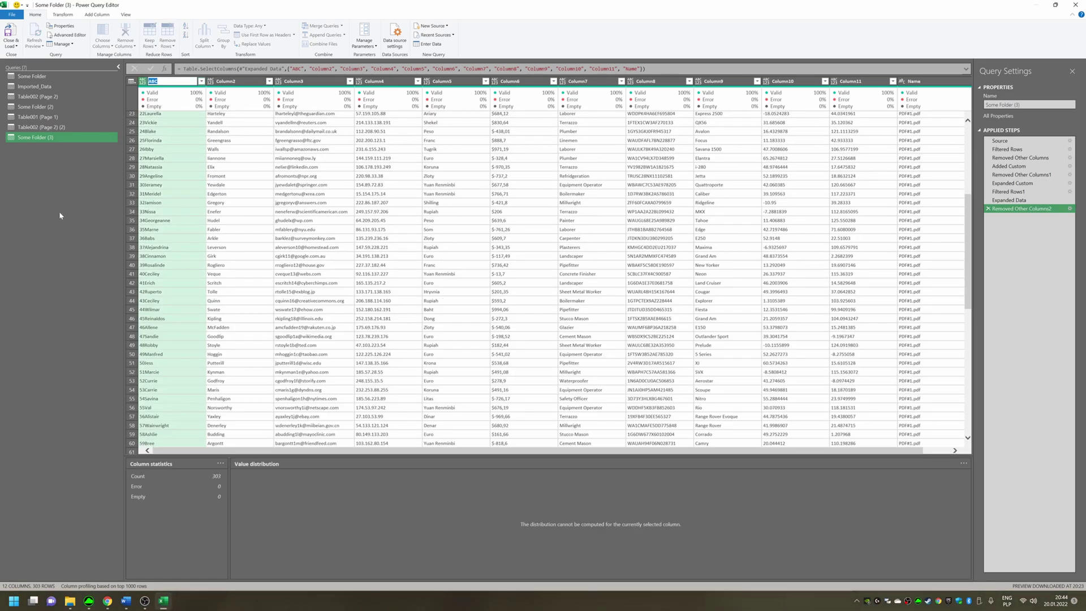
text(First name)
key(Return)
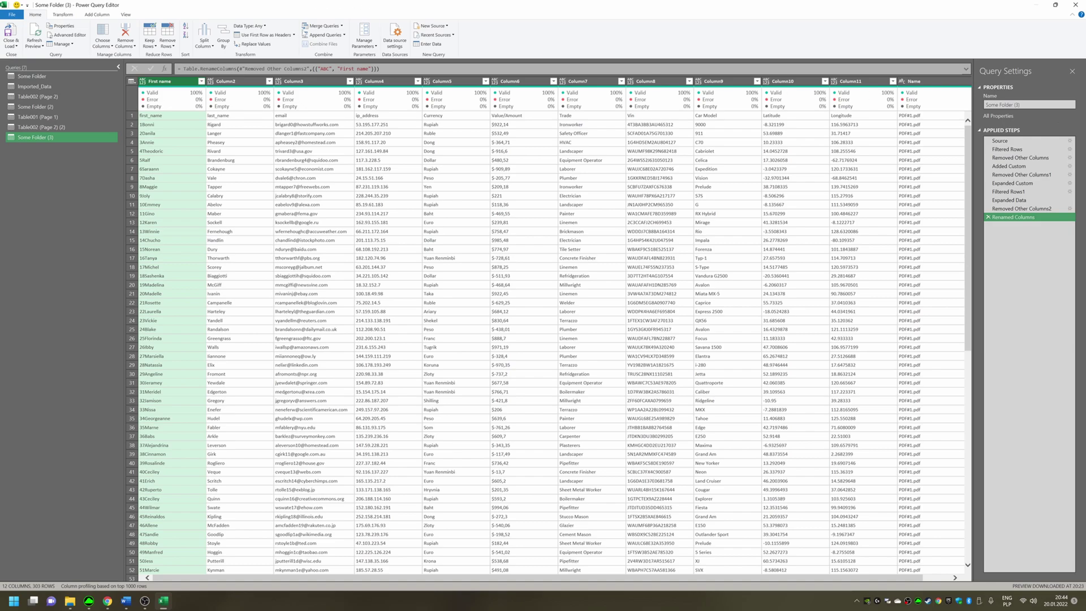
Step: Split the First name column wherever a digit changes to a non-digit
right_click(159, 82)
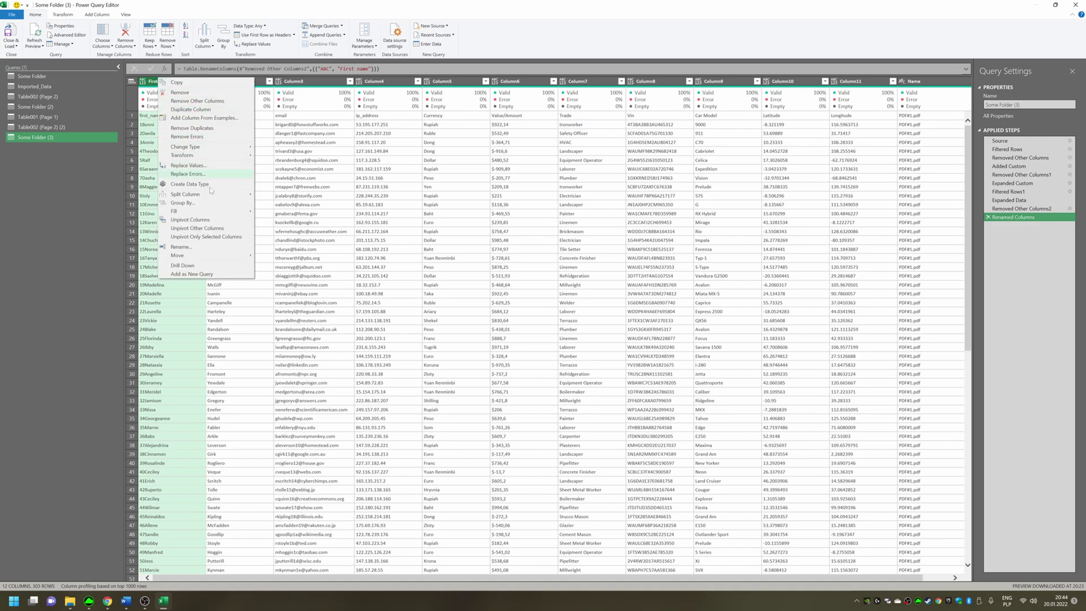
mouse_move(230, 199)
click(307, 240)
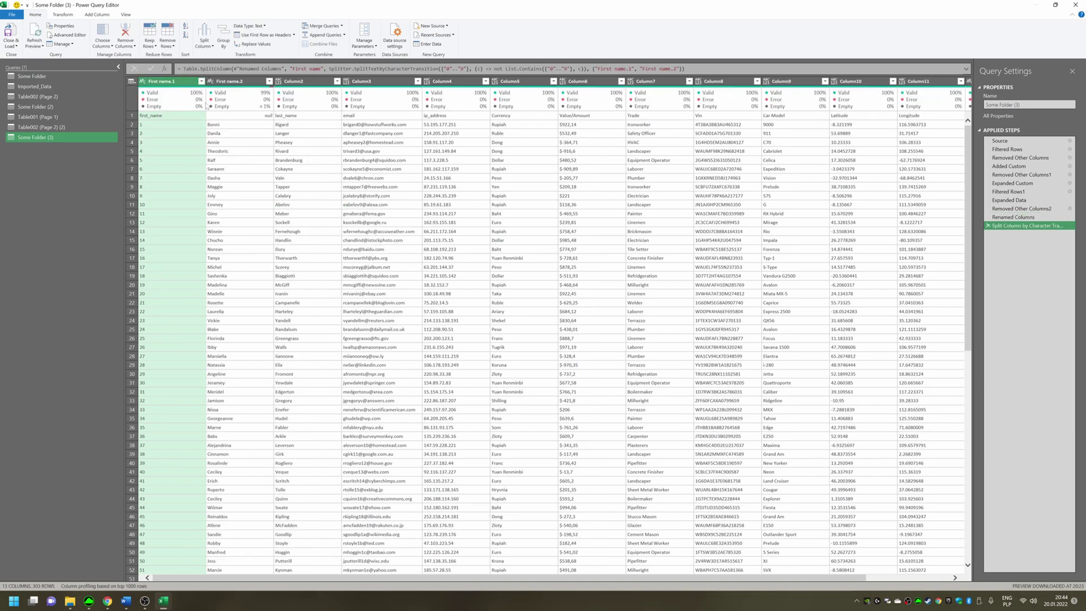
Step: Edit the Table.SplitColumn formula so the two resulting columns are named "LP" and "First name"
mouse_move(246, 111)
click(629, 68)
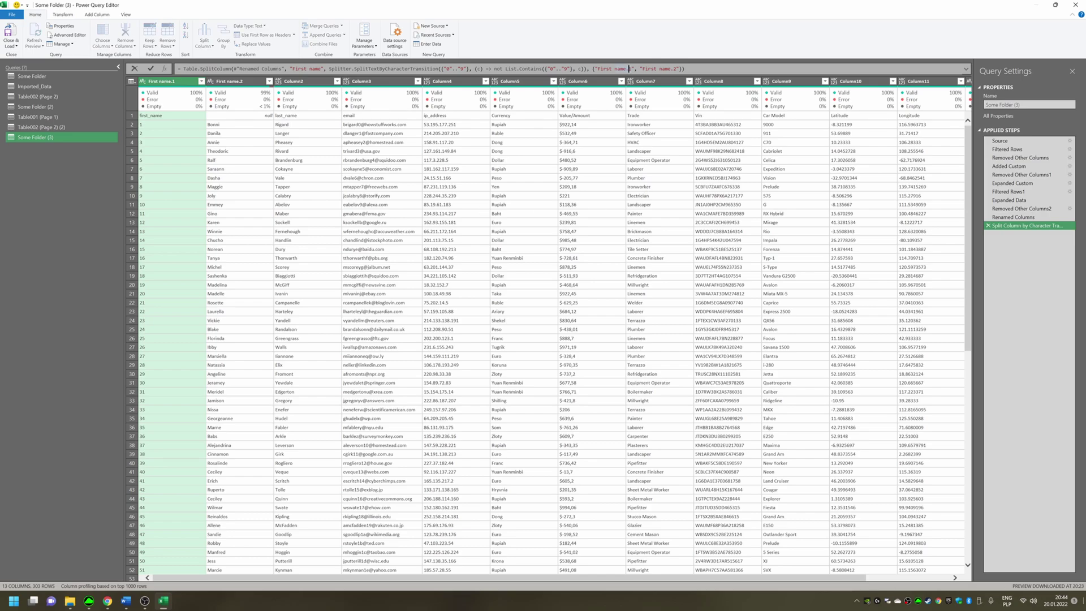
key(BackSpace)
key(BackSpace)
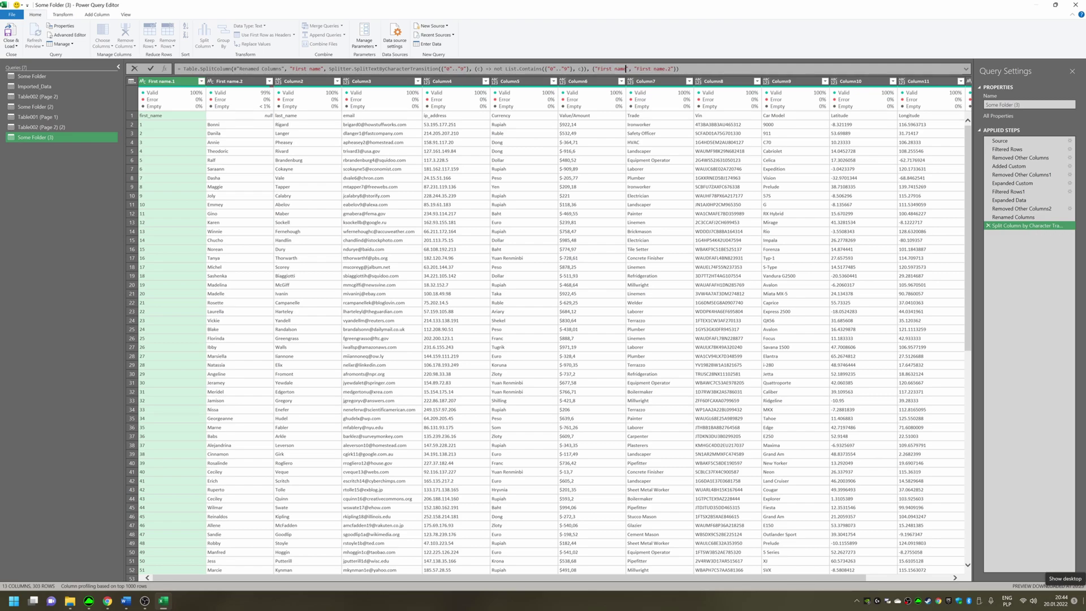
key(BackSpace)
key(BackSpace)
key(BackSpace)
key(BackSpace)
key(BackSpace)
key(BackSpace)
key(BackSpace)
key(BackSpace)
key(BackSpace)
key(BackSpace)
text(Li)
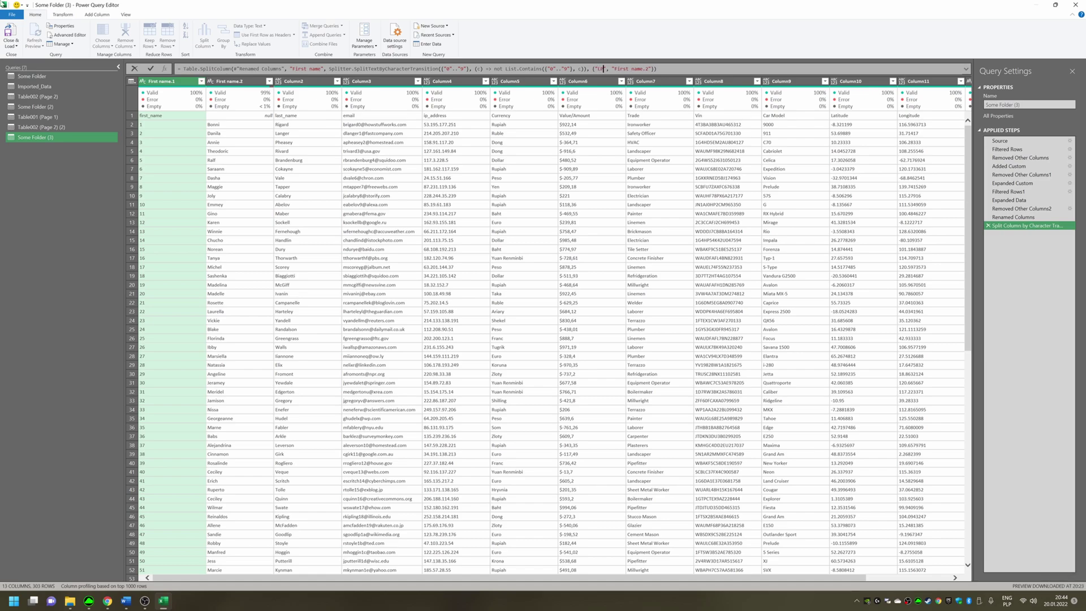
key(Right)
key(Right)
key(ctrl+Right)
key(ctrl+Right)
key(Delete)
key(Delete)
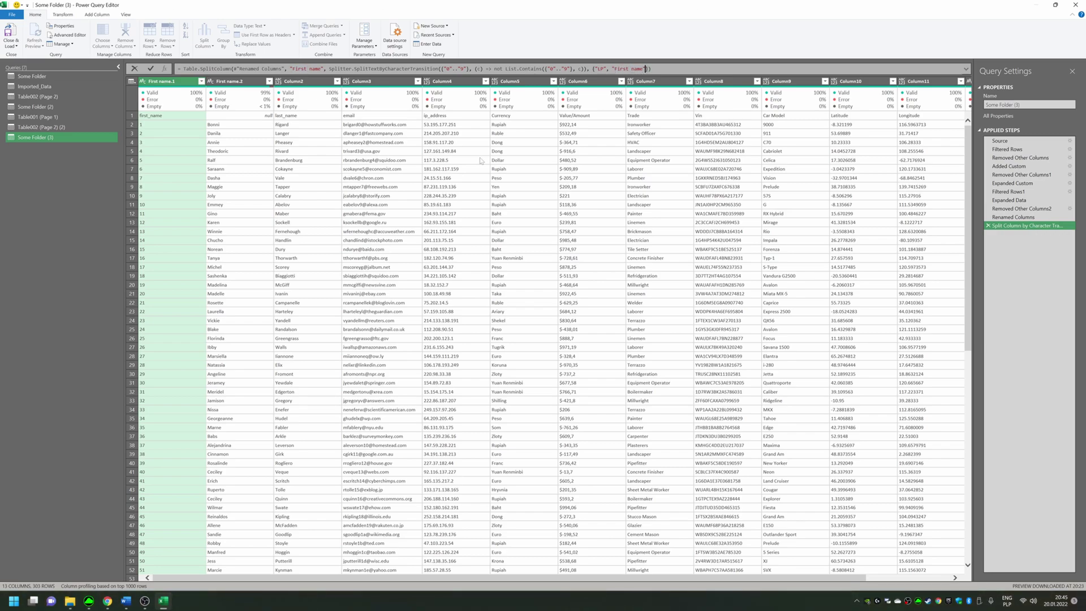
key(Return)
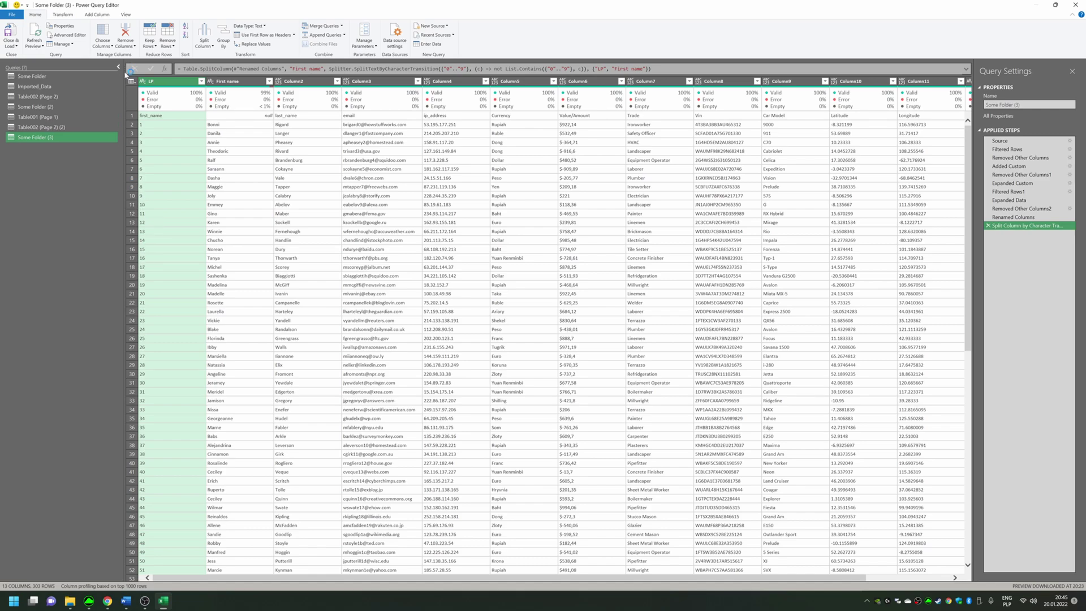
Step: Use the first row as headers, and rename the first_name column as "ORder Per file"
click(131, 81)
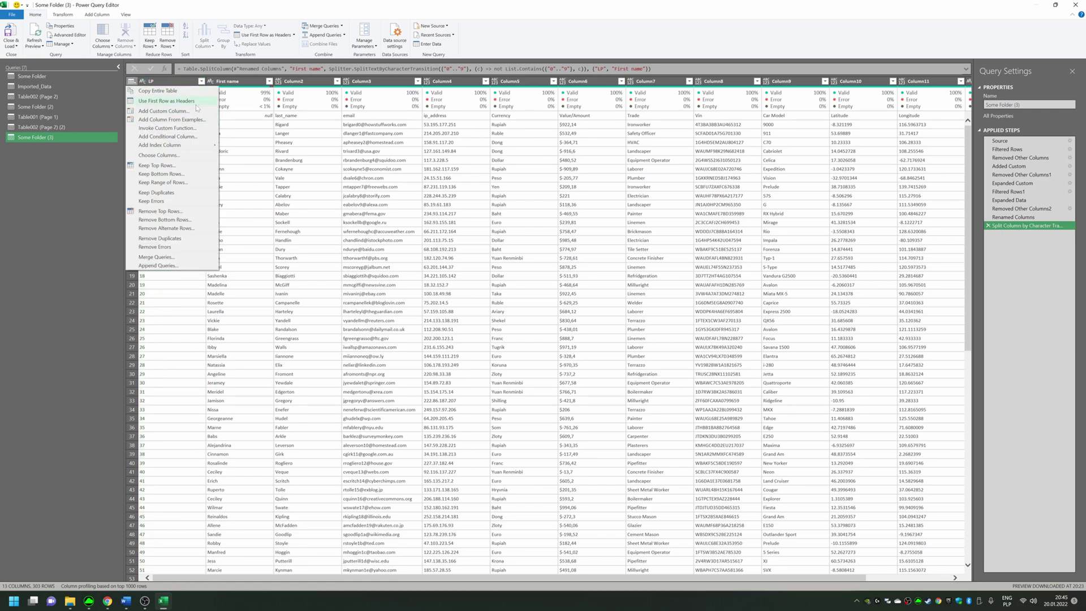
click(190, 101)
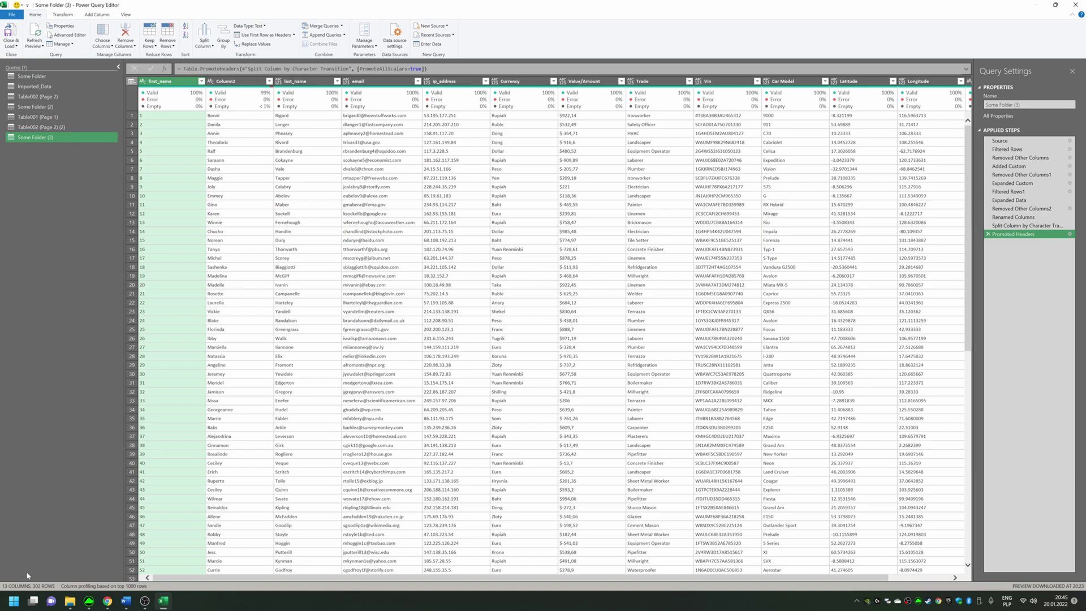
double_click(182, 83)
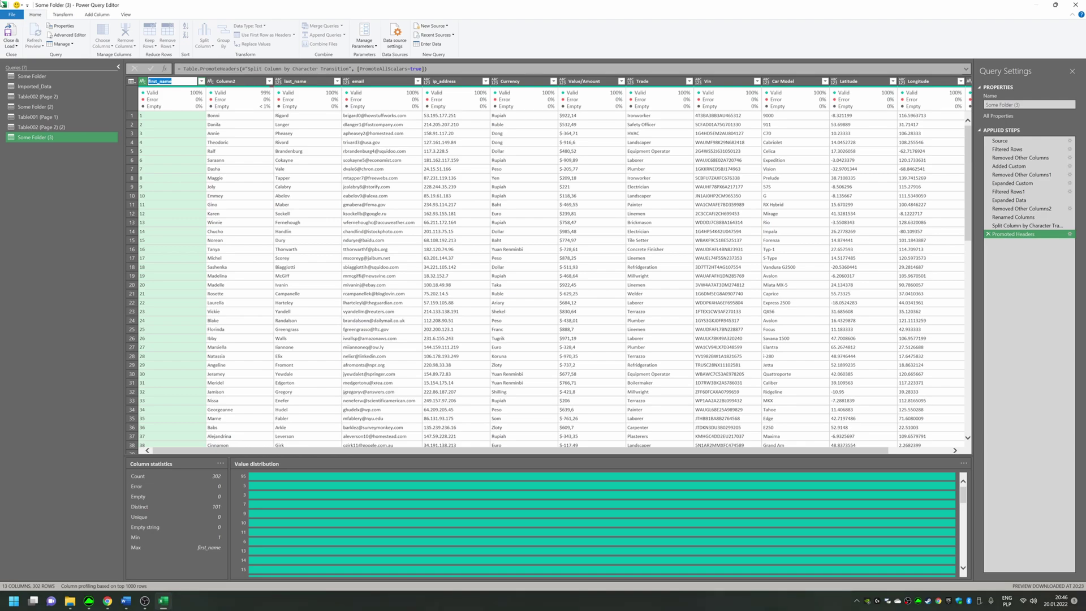
text(L)
text(ORder)
text( Per fi)
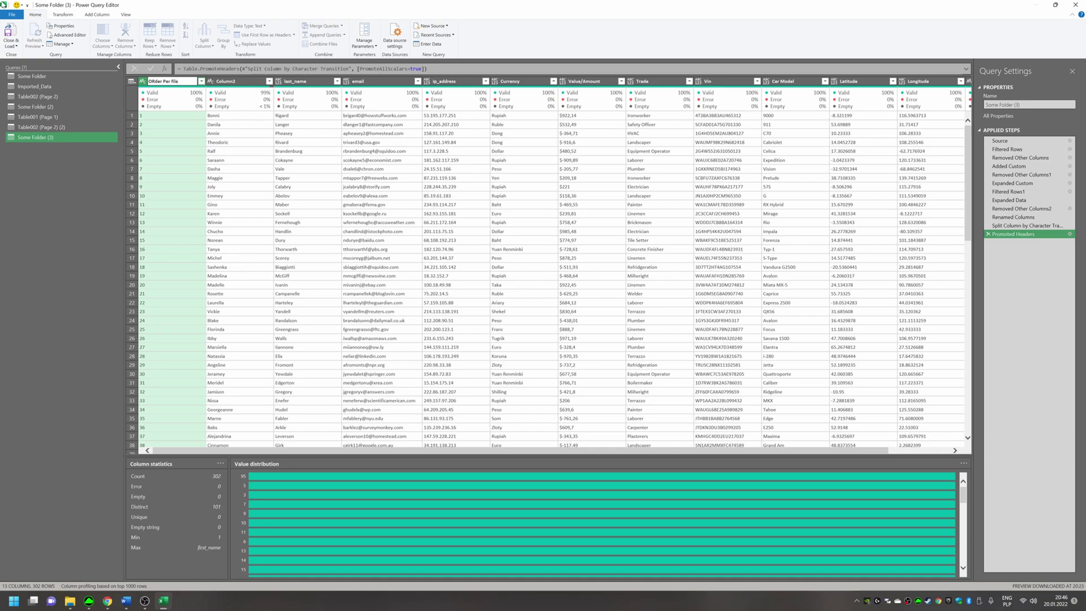
text(le)
key(Return)
Step: Rename Column2 as First name
click(223, 81)
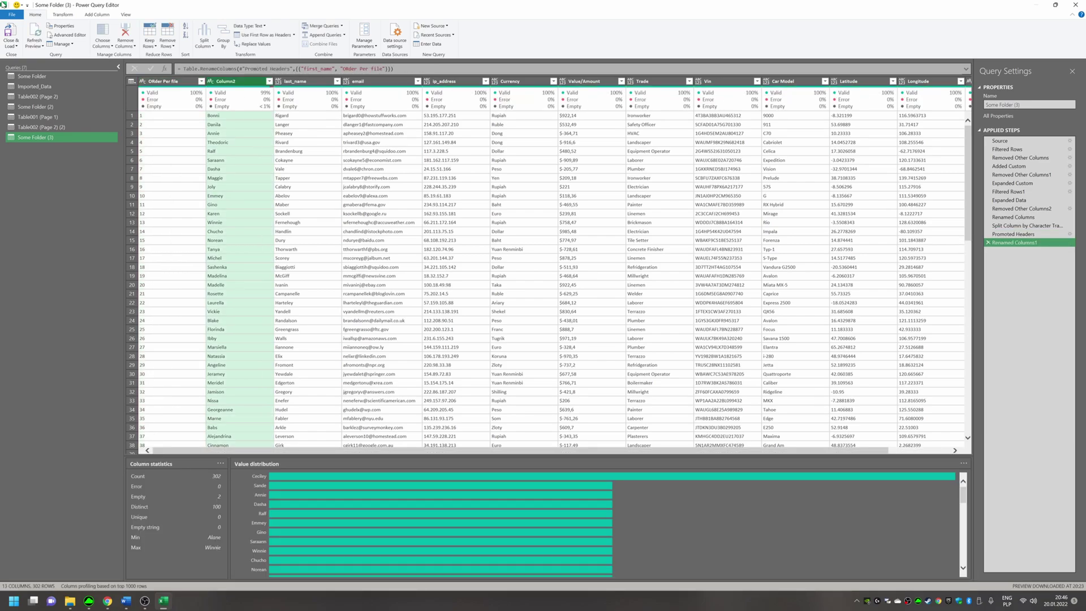
key(F2)
text(First n)
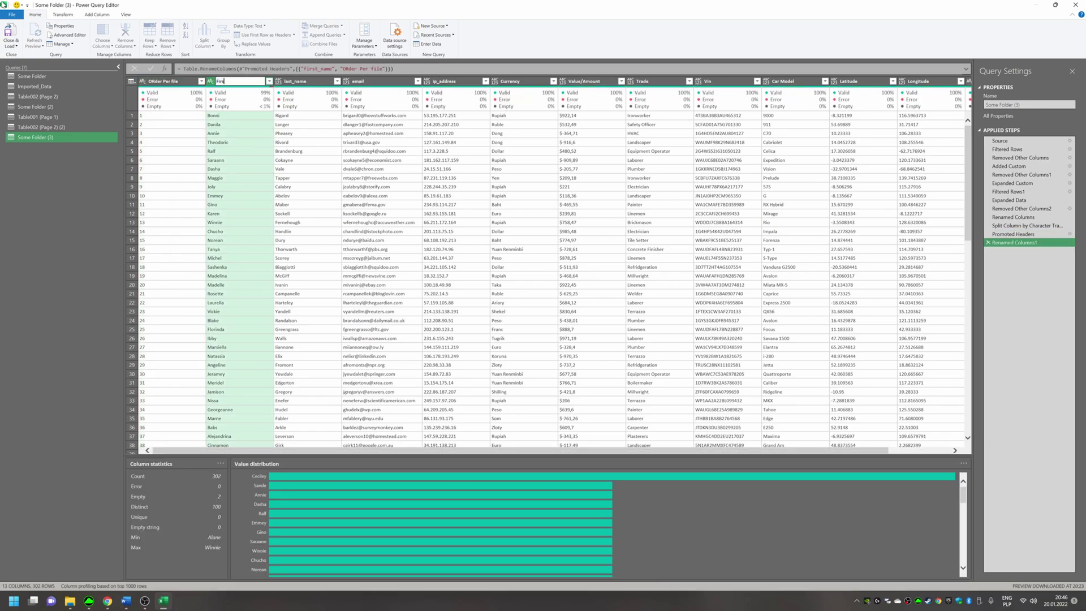
text(ame)
key(Return)
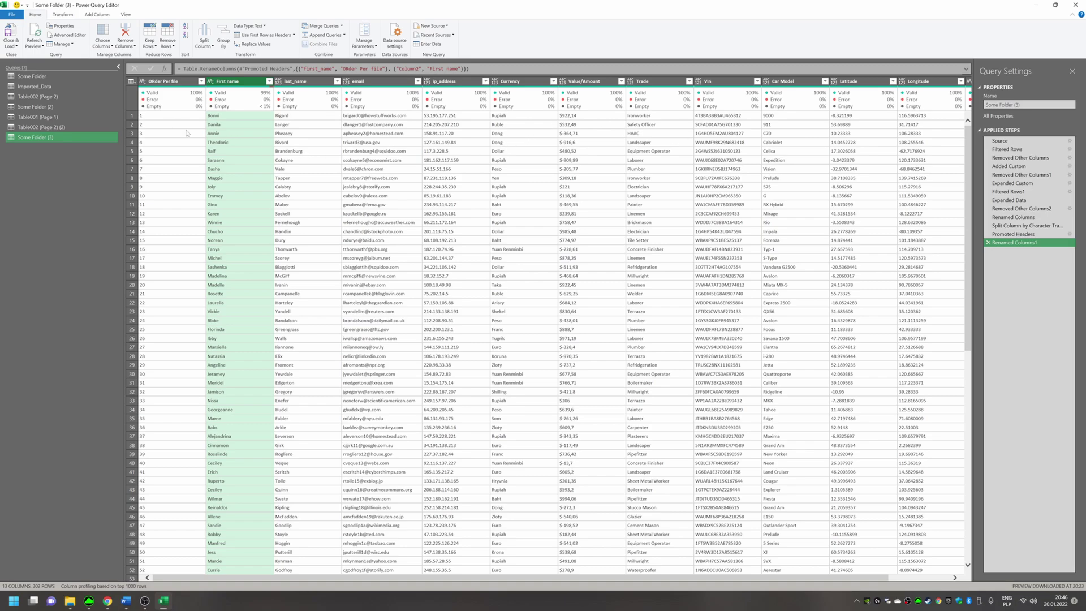
Step: Examine the ORder Per file column down to the last row, checking the numbering across the combined files
click(155, 188)
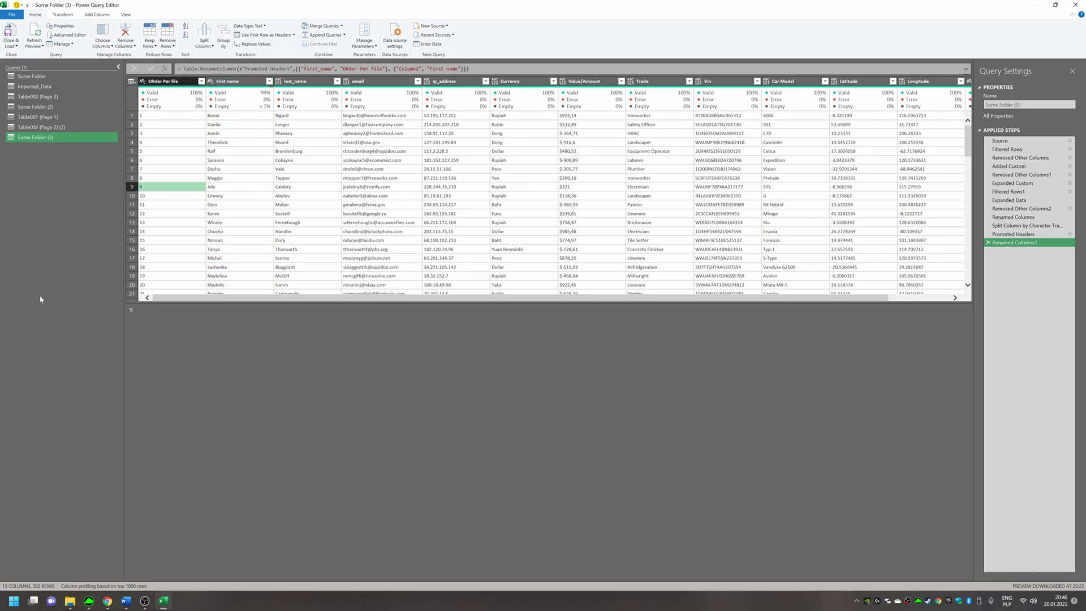
key(Page_Down)
key(Page_Down)
key(Page_Down)
key(Page_Down)
key(Page_Down)
key(Page_Down)
key(Page_Down)
key(Page_Down)
key(Page_Down)
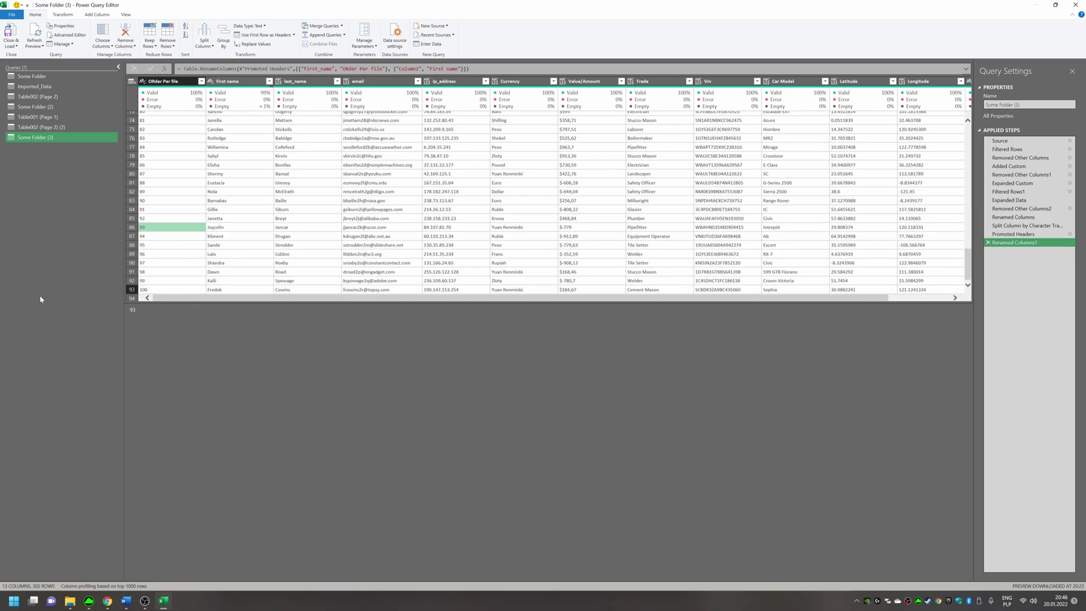
key(Page_Down)
key(Page_Down)
key(Page_Down)
key(Page_Down)
key(Page_Down)
key(Page_Down)
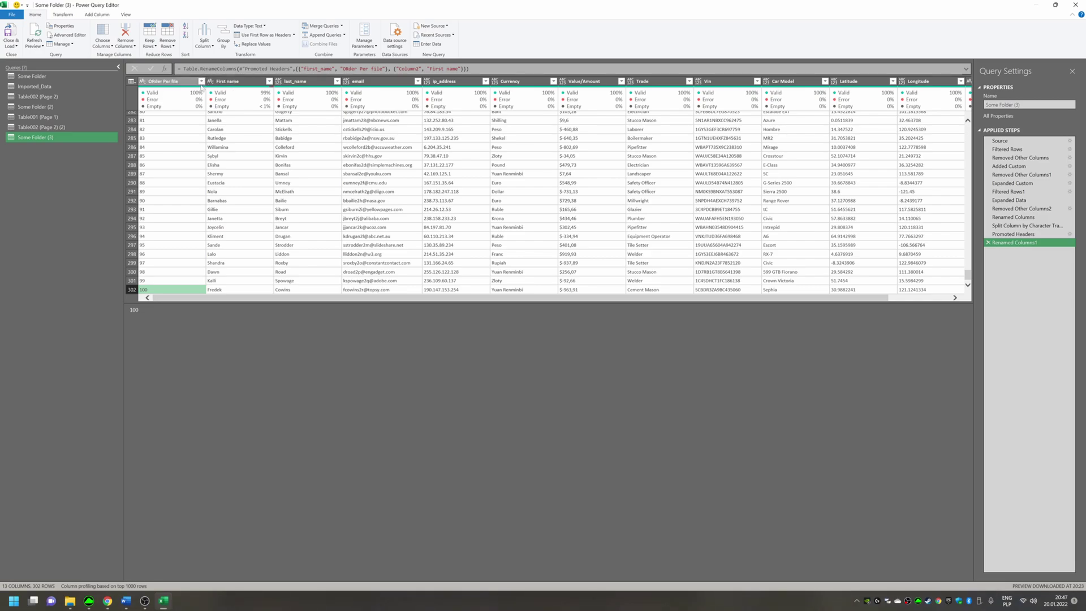
Step: Filter the repeated header rows with the value first_name out of the ORder Per file column, and recheck its filter list
click(202, 81)
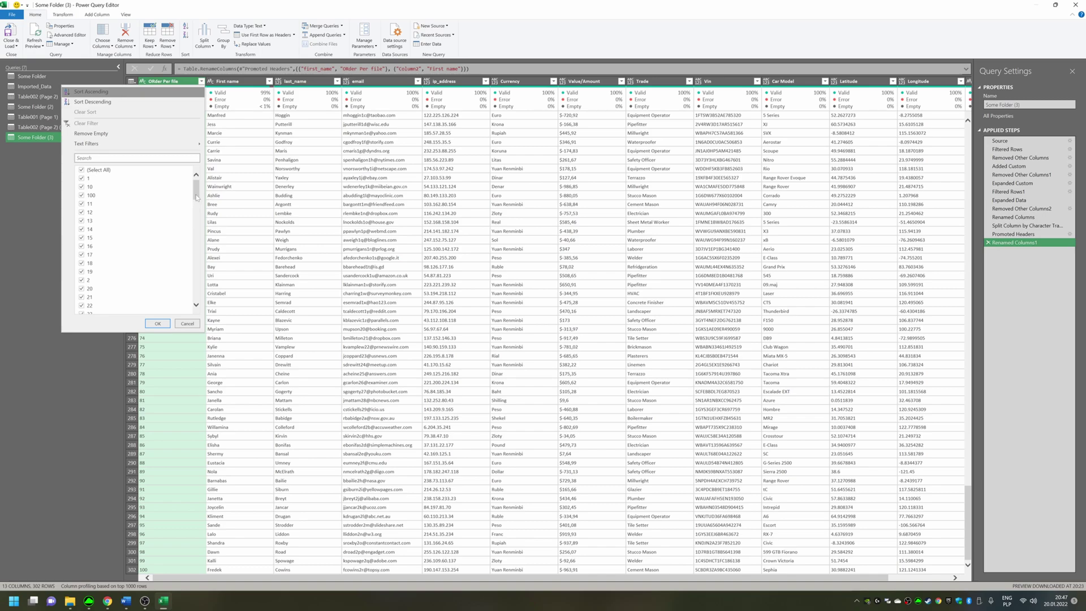
scroll(148, 251, down, 20)
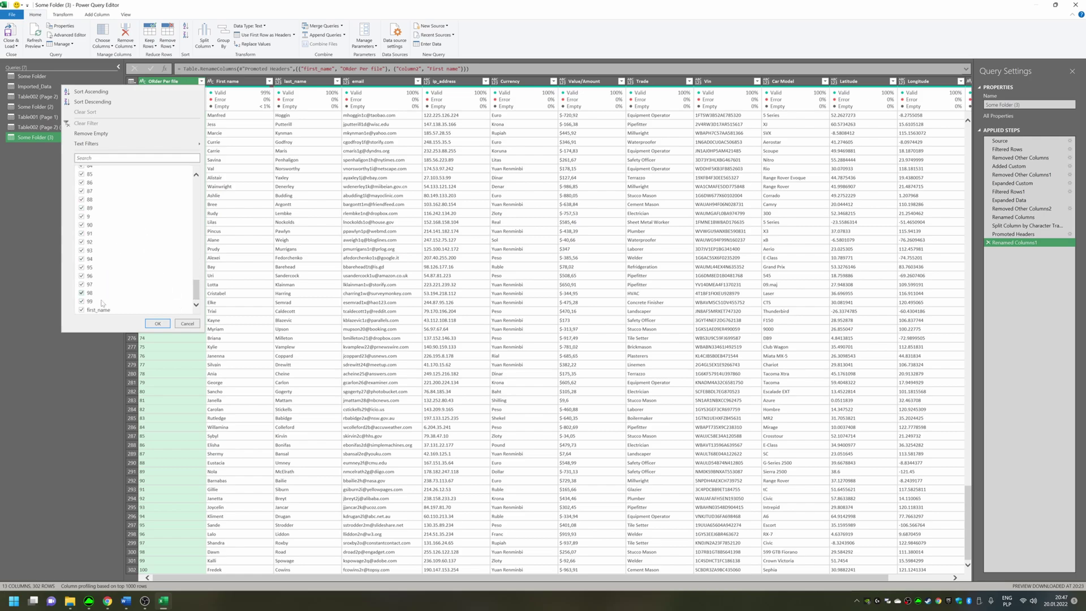
click(83, 310)
click(156, 323)
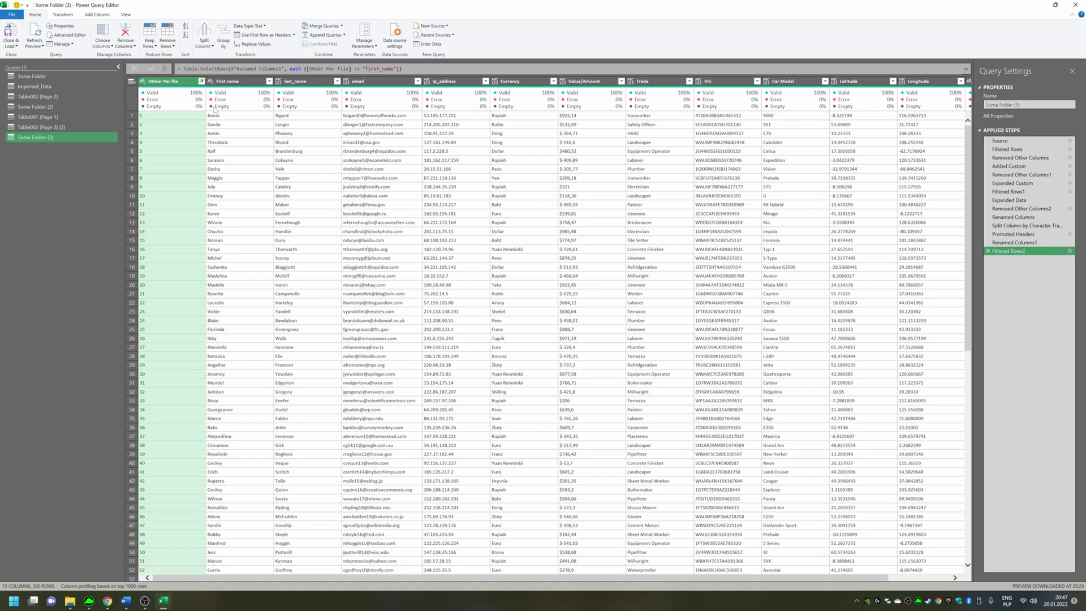
click(201, 81)
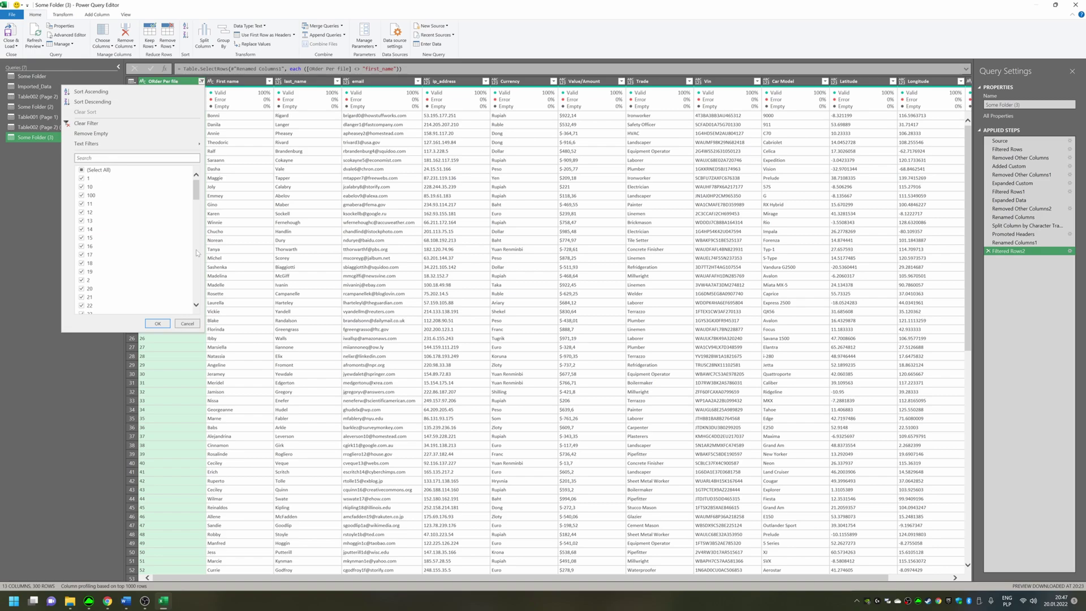
click(246, 245)
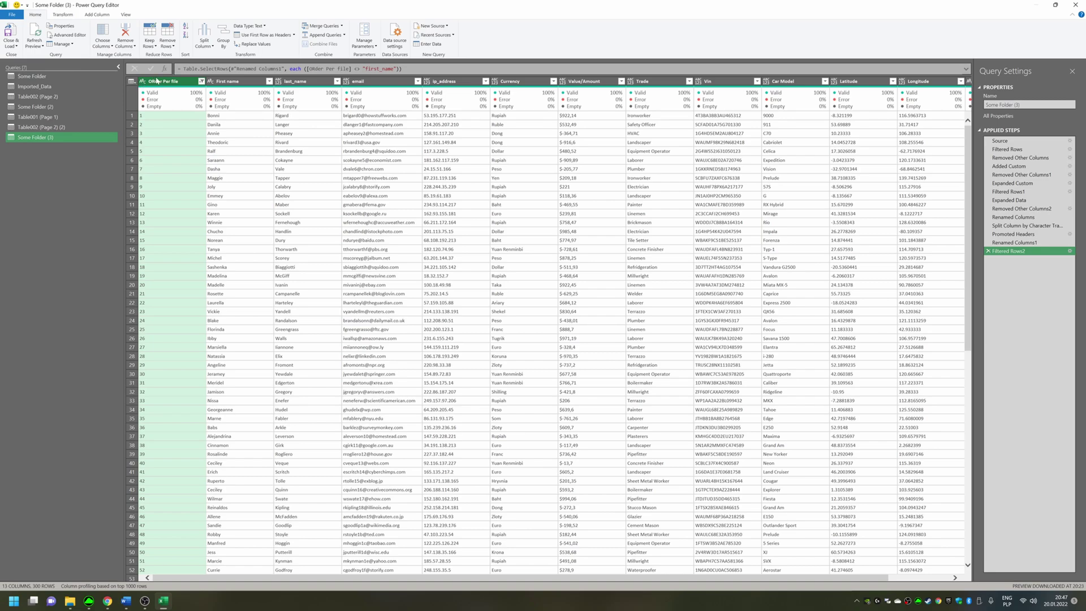
Step: Change the data type of the ORder Per file column to Whole Number
click(143, 81)
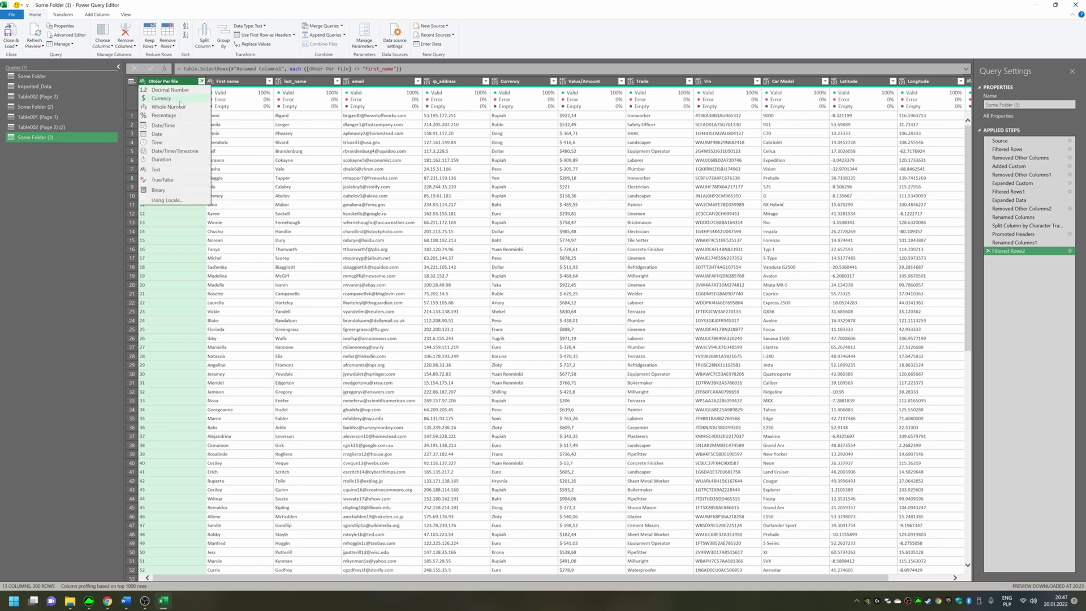
click(165, 107)
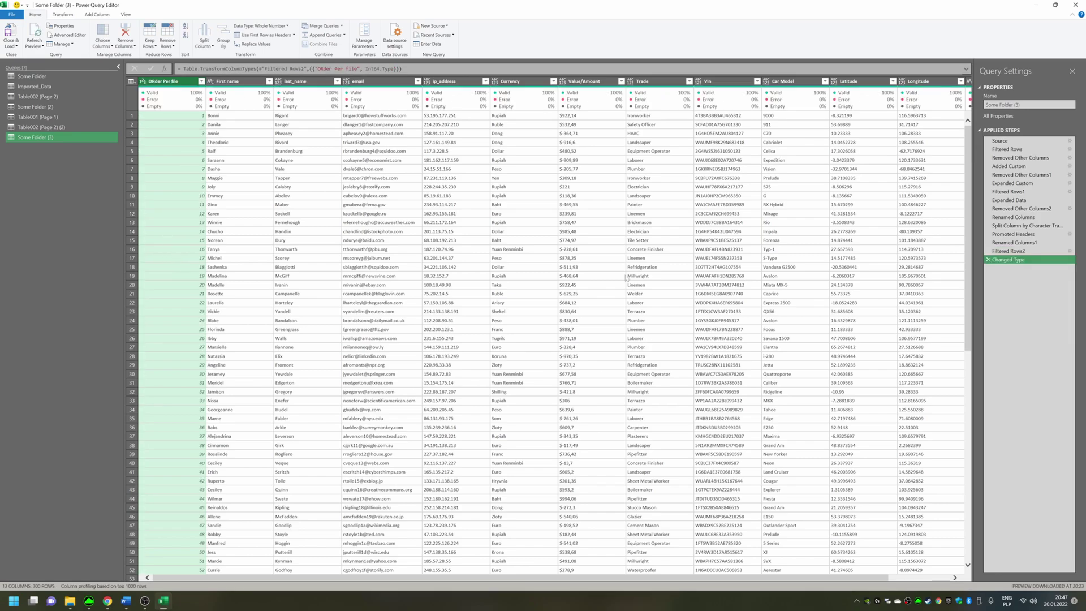
click(599, 248)
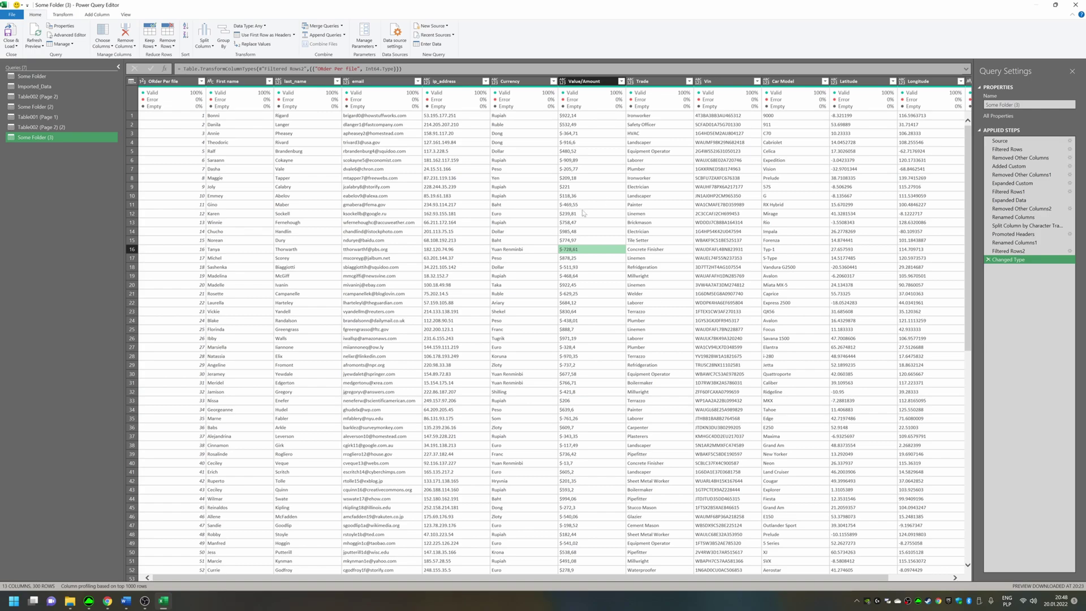
Step: Try the Currency data type on the Value/Amount column, and remove the type-change step
click(563, 81)
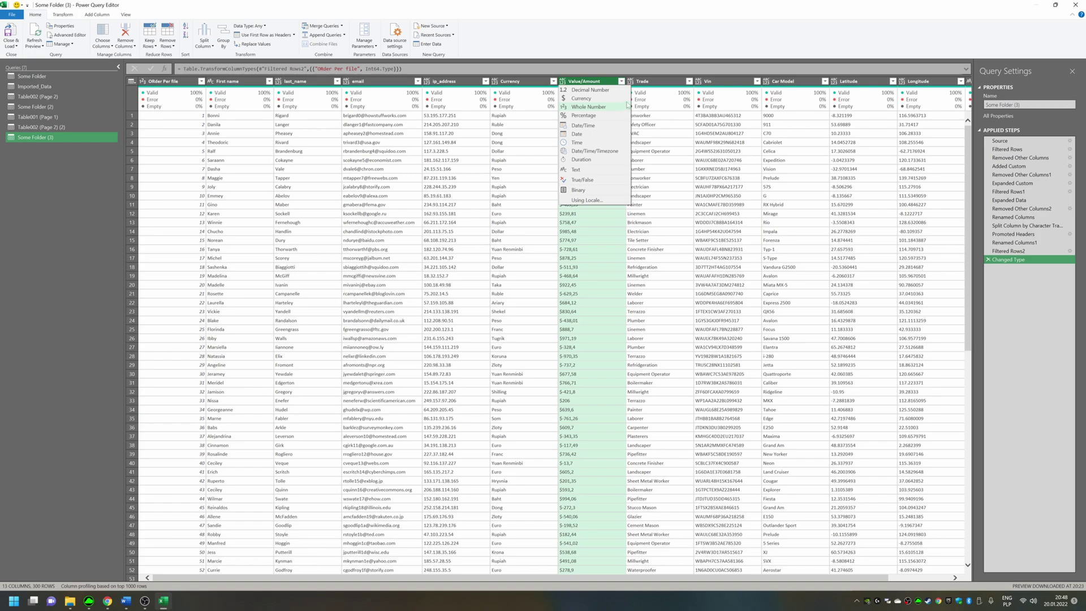
click(581, 99)
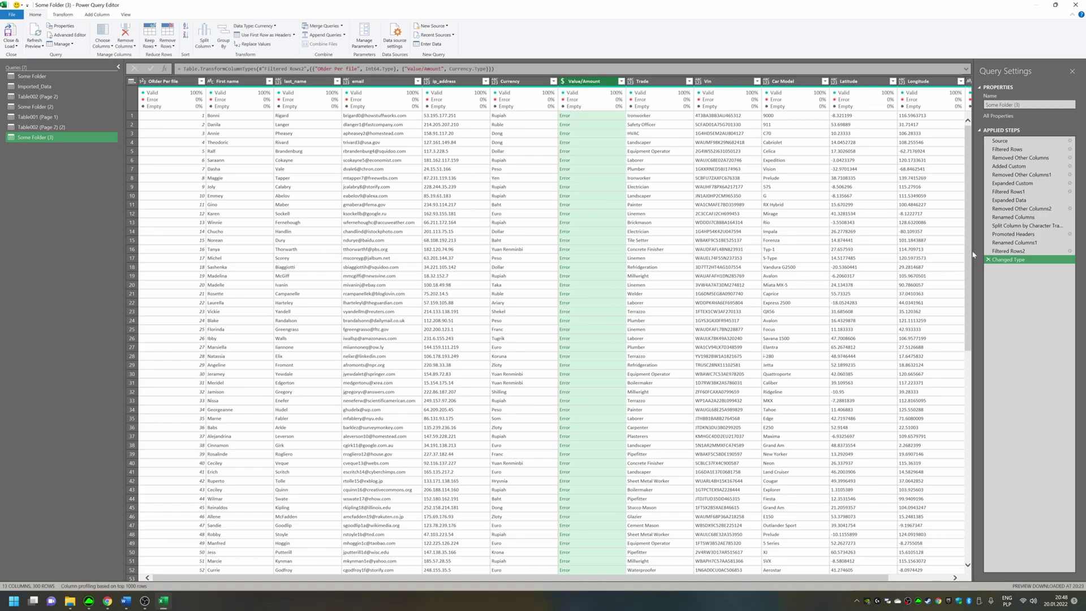
click(988, 259)
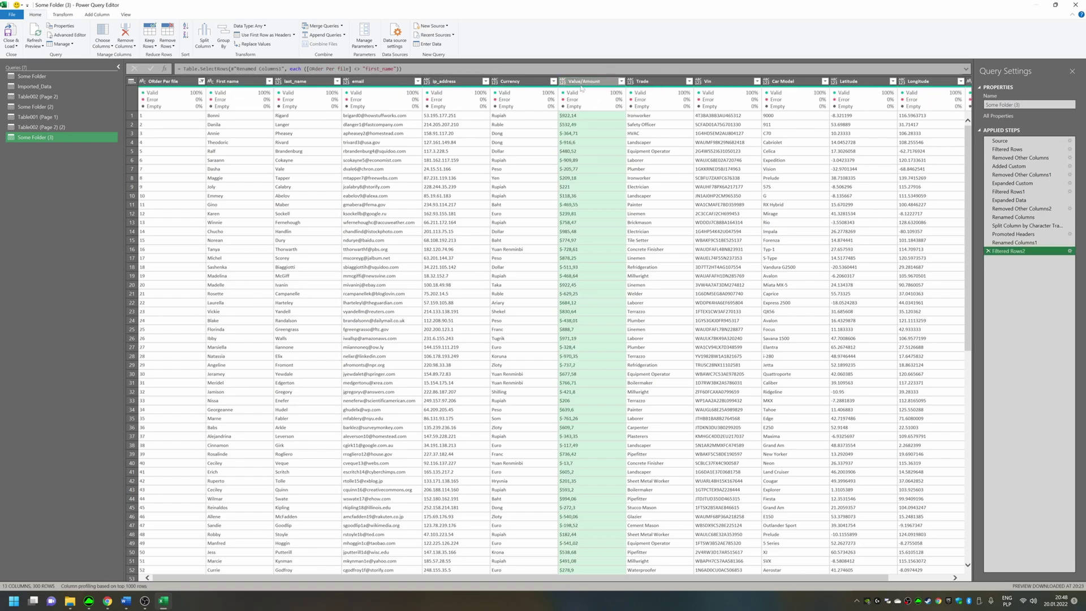
Step: Try the Whole Number data type on the Value/Amount column, and delete that applied step
click(567, 82)
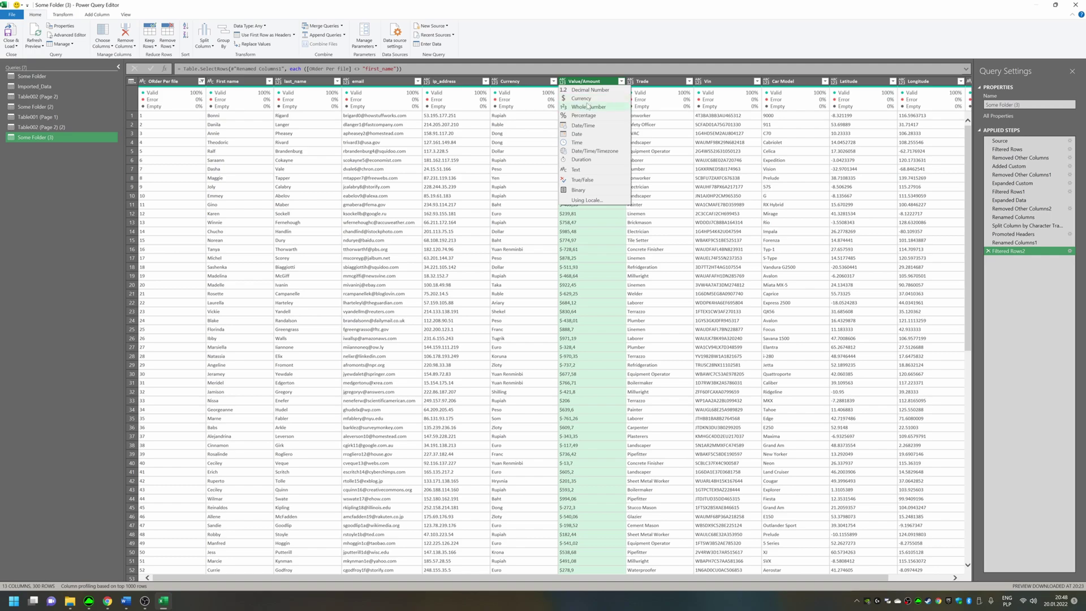
key(Escape)
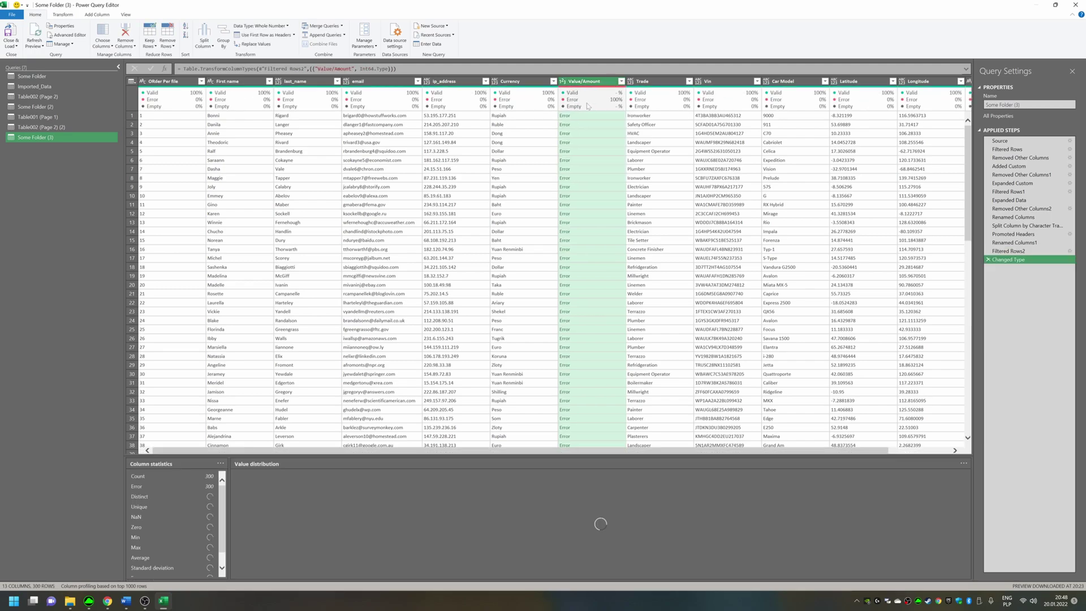
click(988, 259)
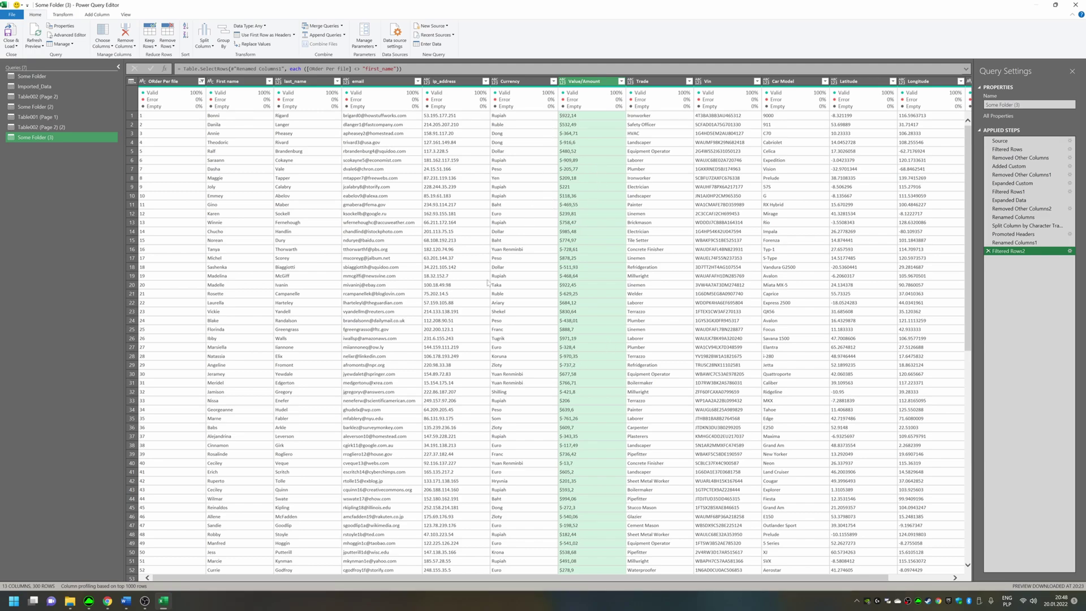
Step: Try converting Value/Amount to Currency with the English (United States) locale, check the converted amounts, and remove the locale step
click(562, 83)
click(587, 202)
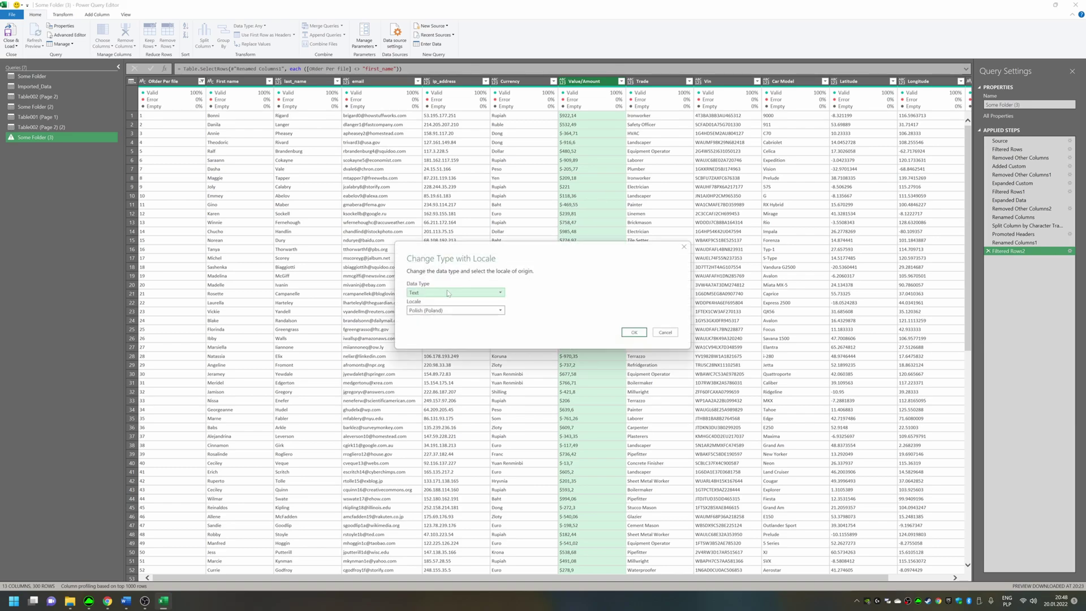
click(418, 293)
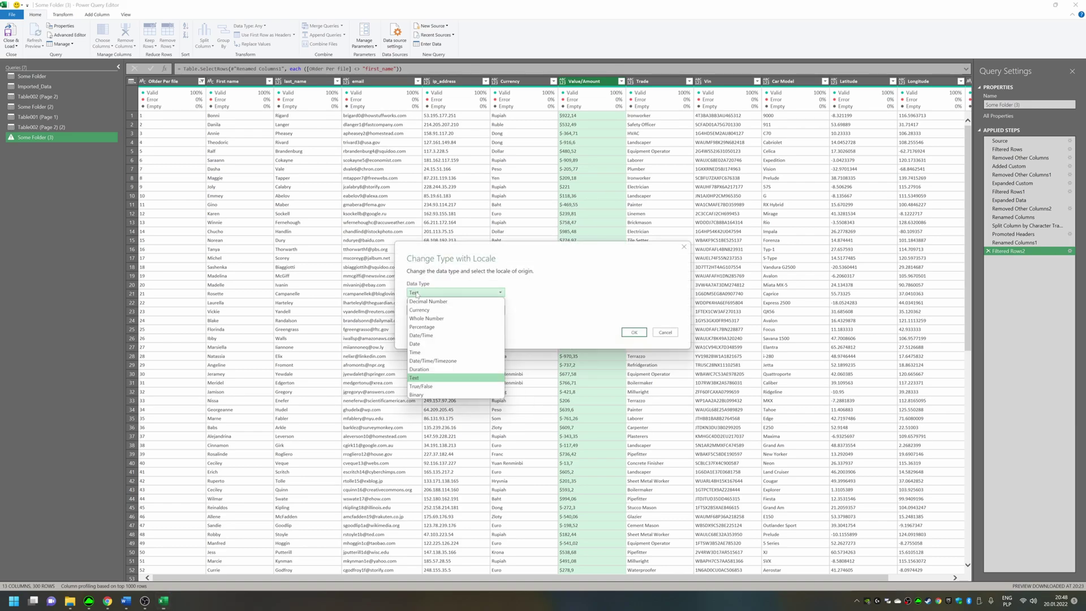
click(438, 312)
click(437, 310)
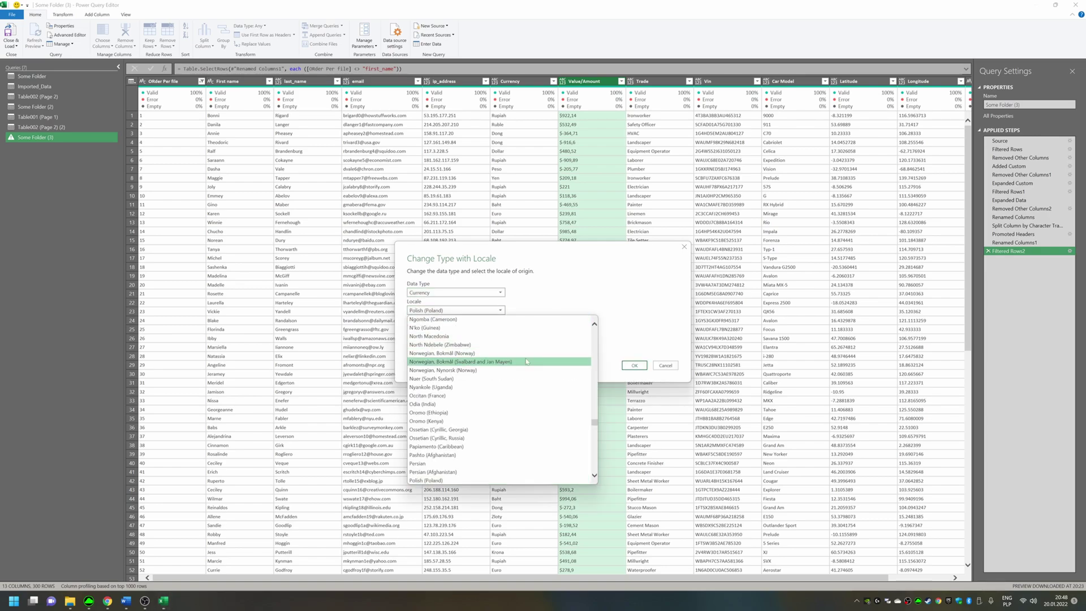
scroll(559, 359, up, 20)
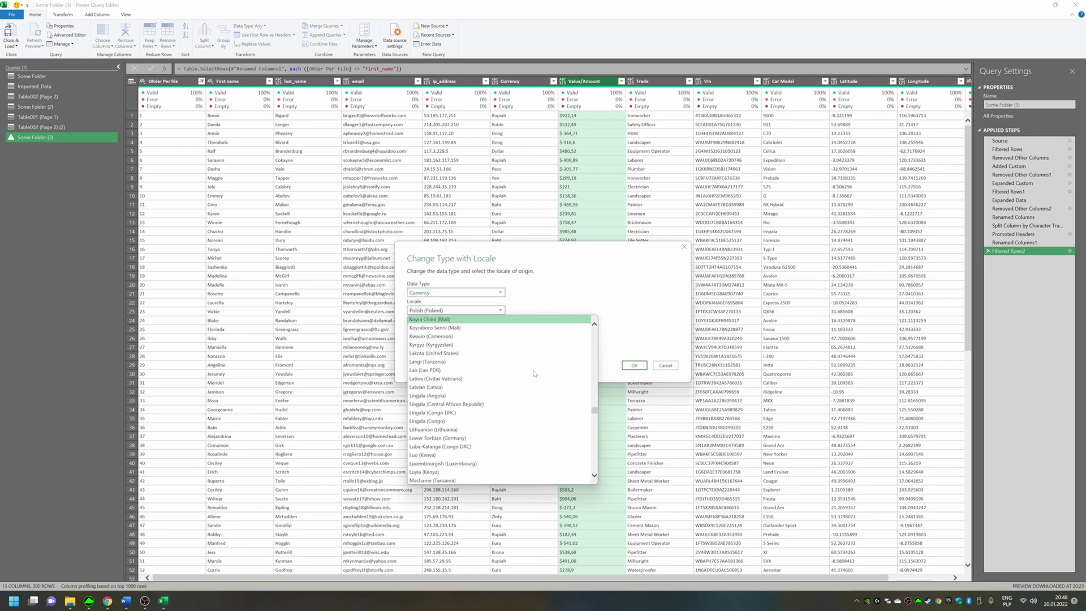
scroll(533, 372, up, 13)
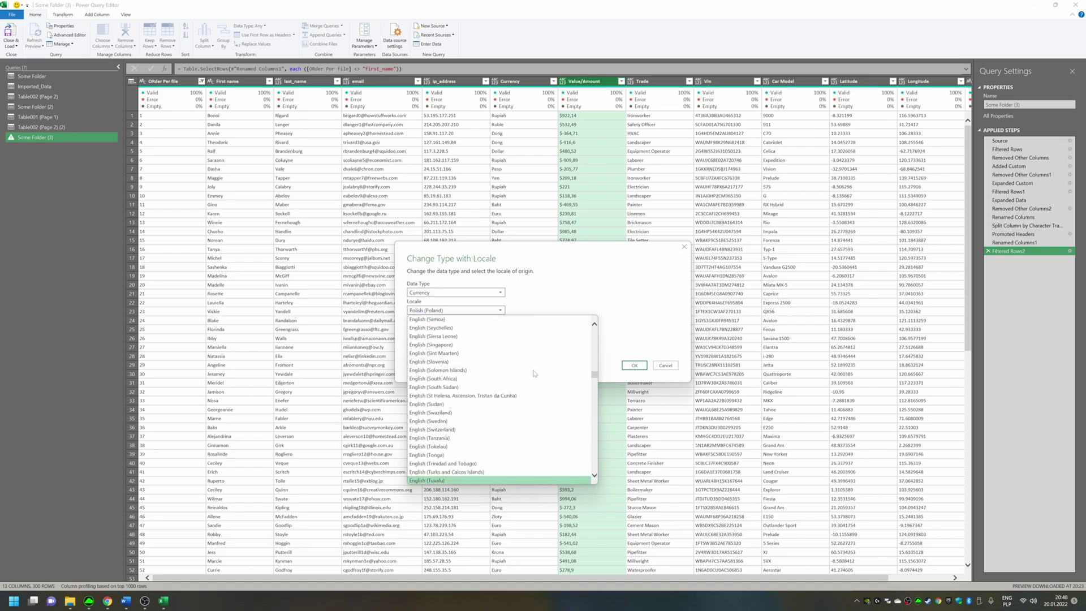
scroll(470, 441, down, 2)
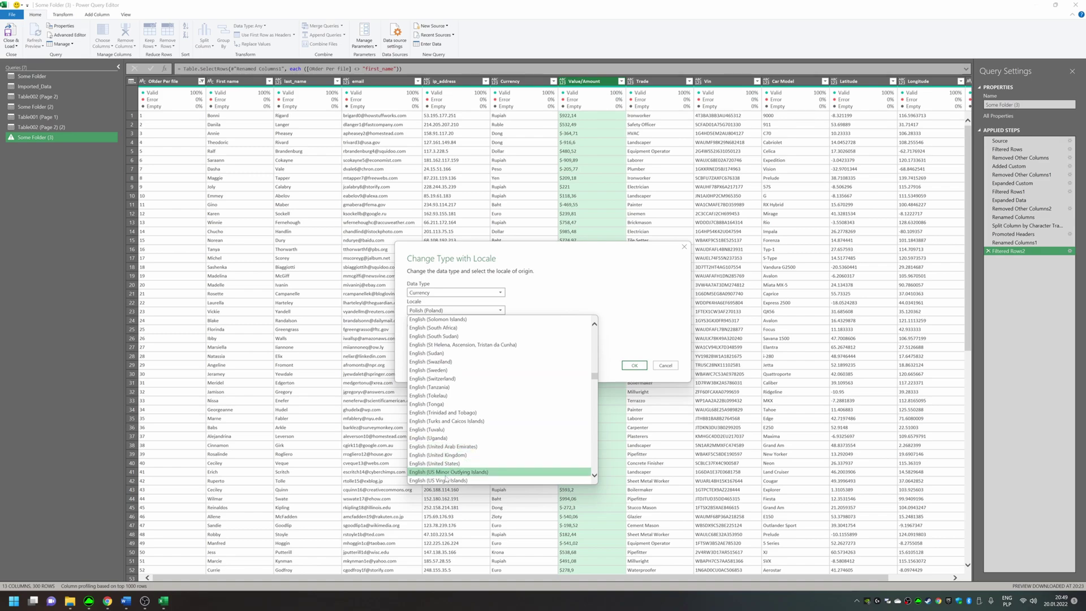
click(464, 463)
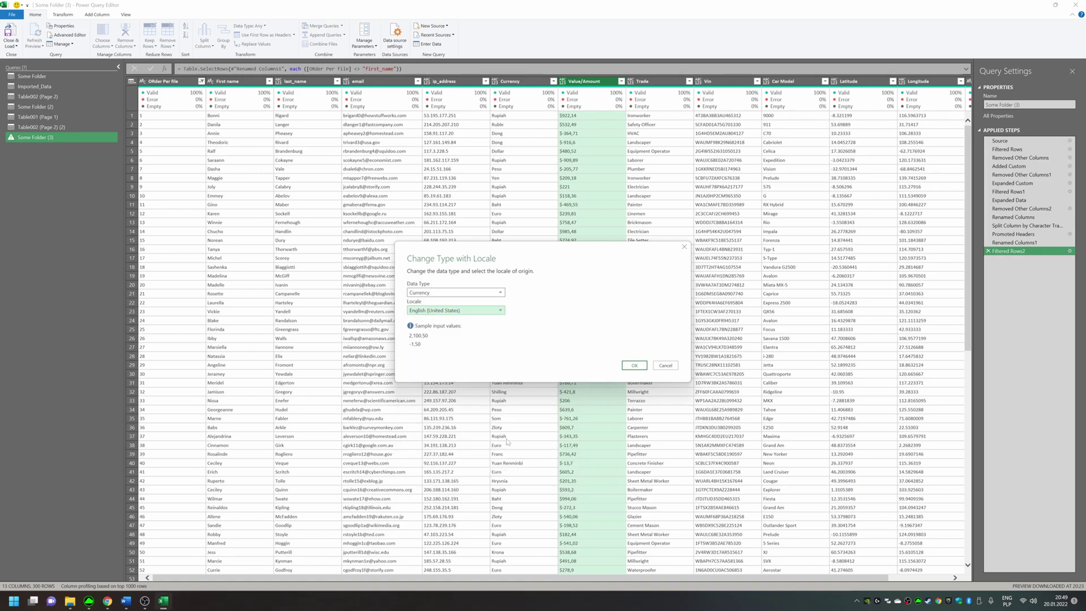
click(634, 365)
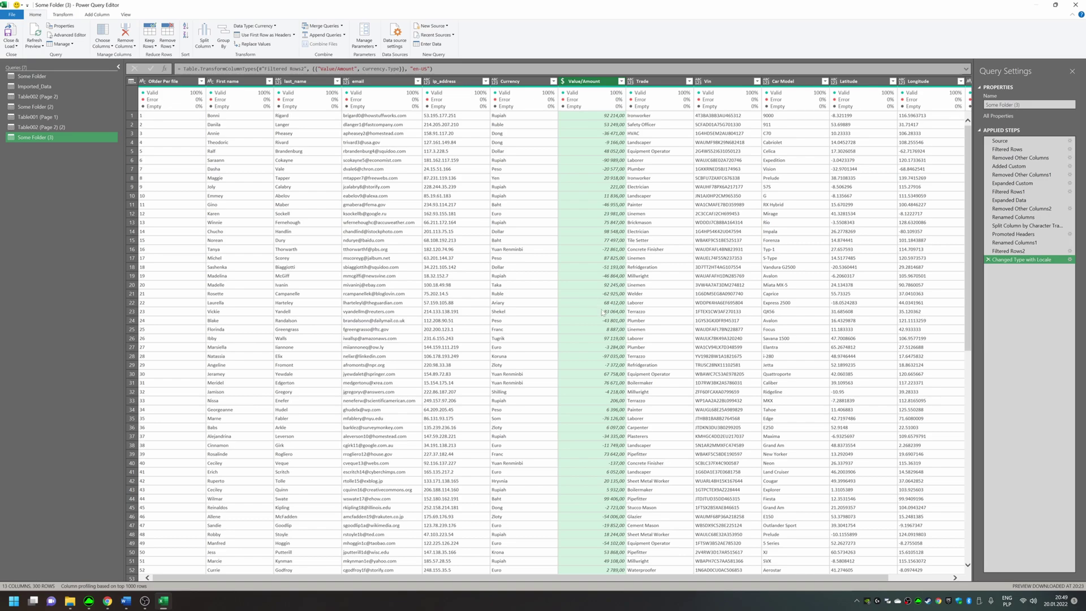
click(621, 313)
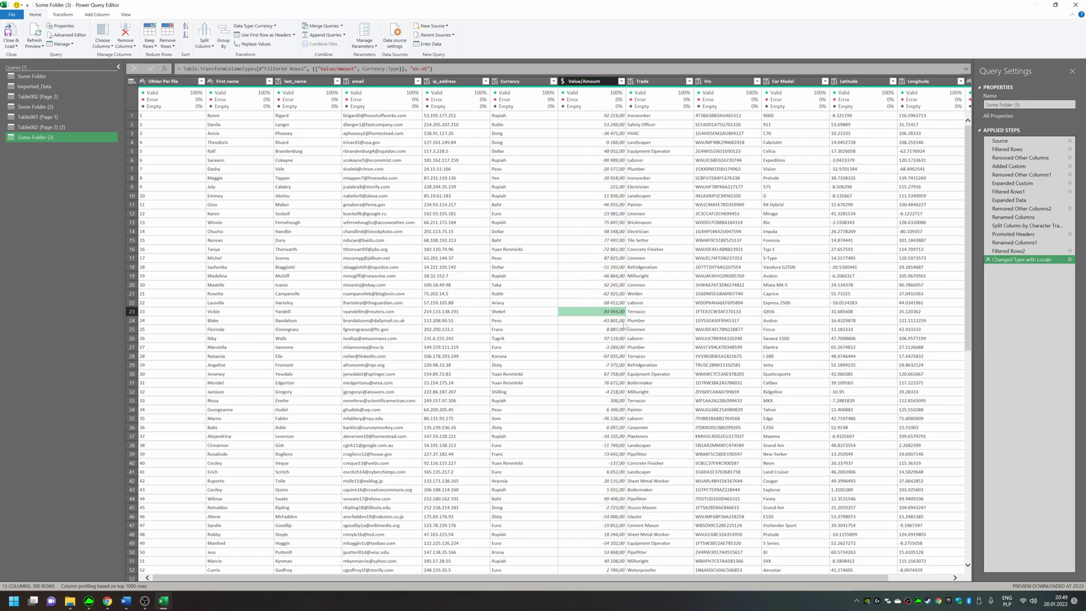
click(988, 260)
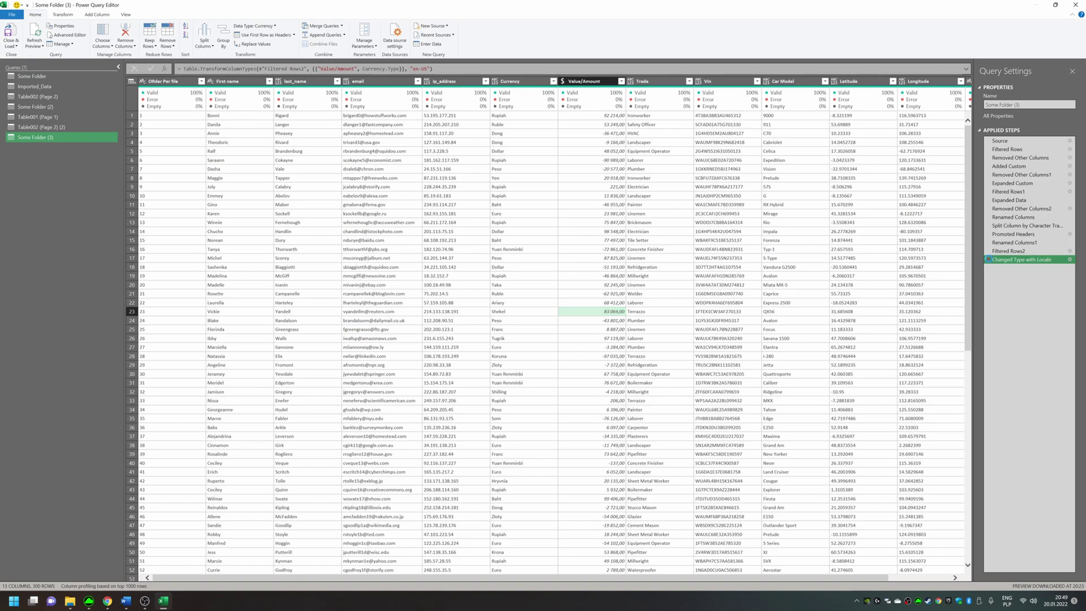
Step: Replace the $ sign with nothing in the Value/Amount column
right_click(585, 85)
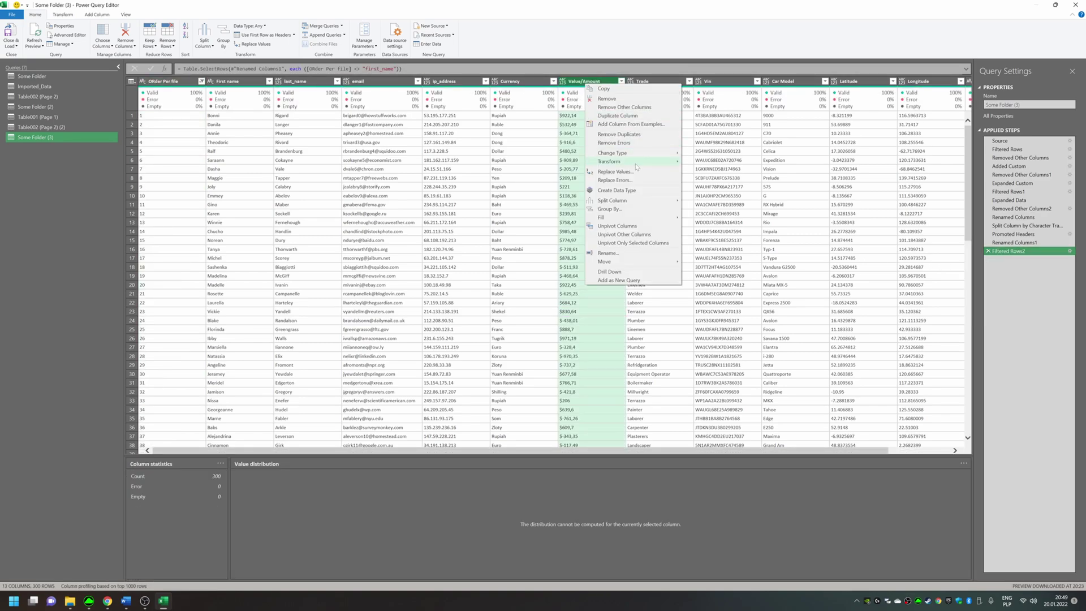
click(612, 172)
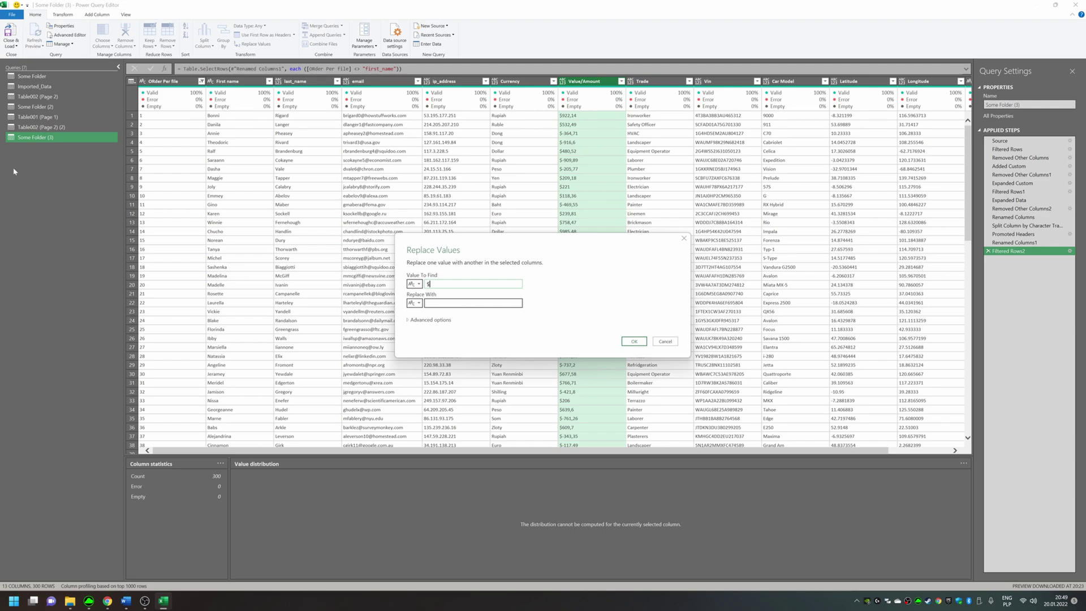
click(634, 341)
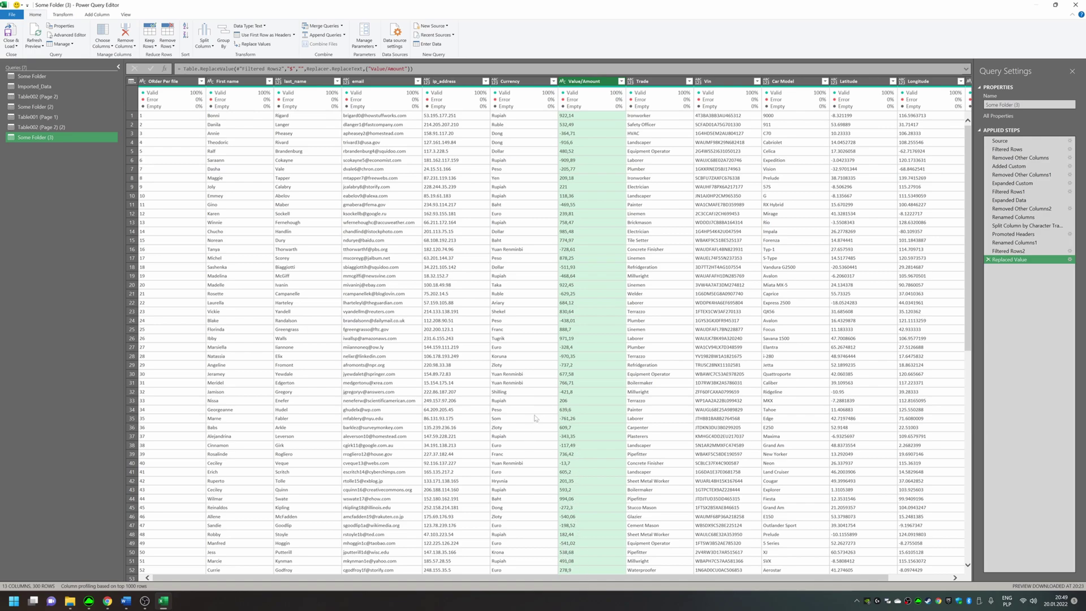
Step: Examine the Value/Amount column down to the last row, checking the amounts for leftover currency signs
scroll(598, 497, down, 7)
click(599, 496)
key(Page_Down)
key(Page_Down)
key(Page_Down)
key(Page_Down)
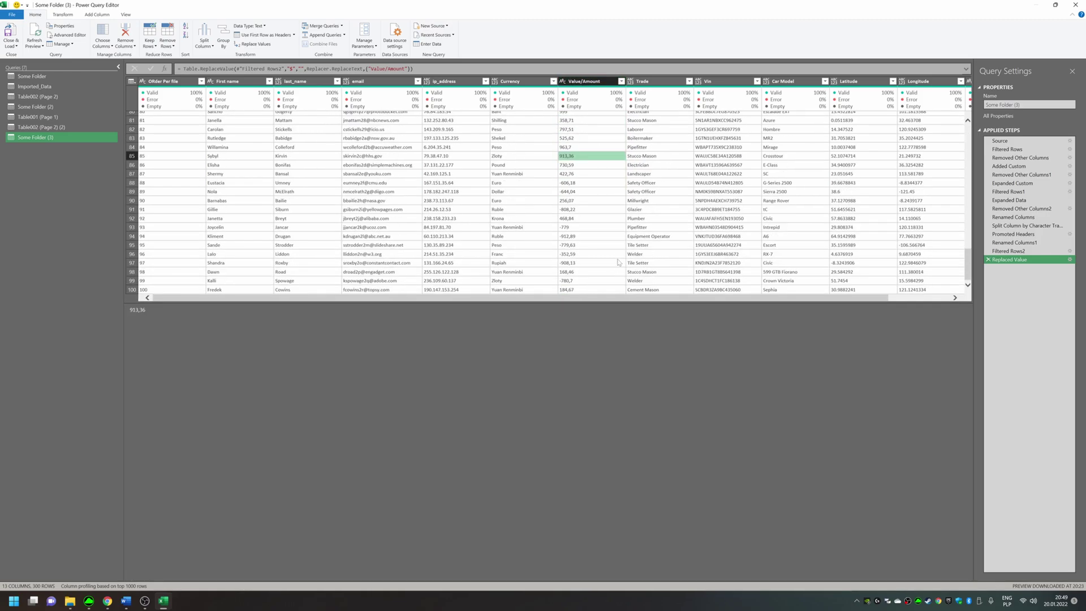
key(Page_Down)
key(Page_Down)
key(Page_Down)
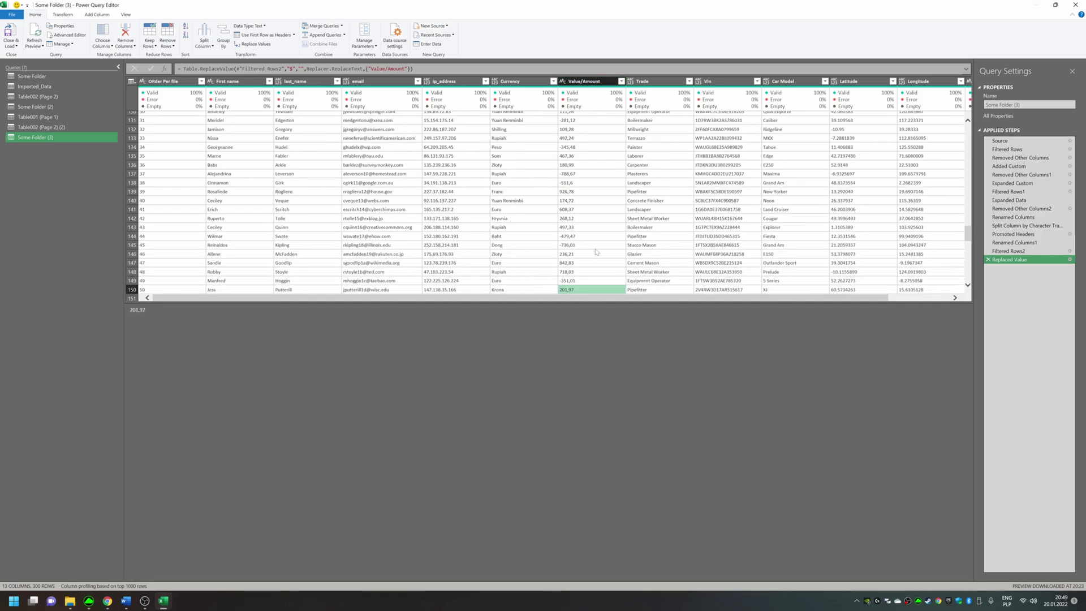
key(Up)
key(Up)
key(Up)
key(Up)
key(Up)
key(Up)
key(Up)
key(Up)
key(Page_Down)
key(Page_Down)
key(Page_Down)
key(Page_Down)
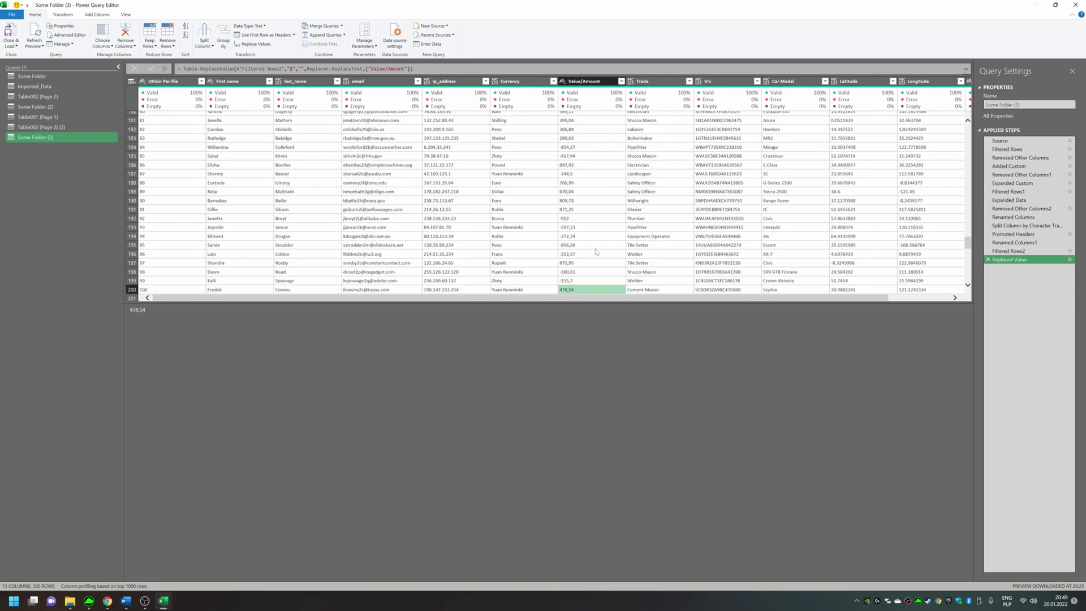
key(Page_Down)
key(Page_Down)
key(Page_Down)
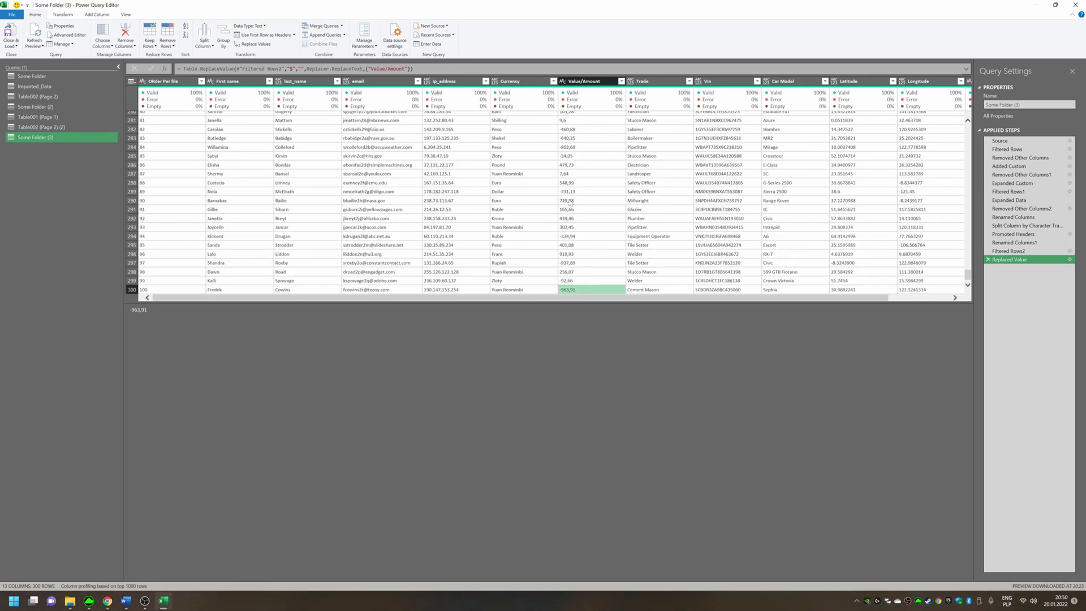
Step: Change the data type of the cleaned Value/Amount column to Currency
click(562, 81)
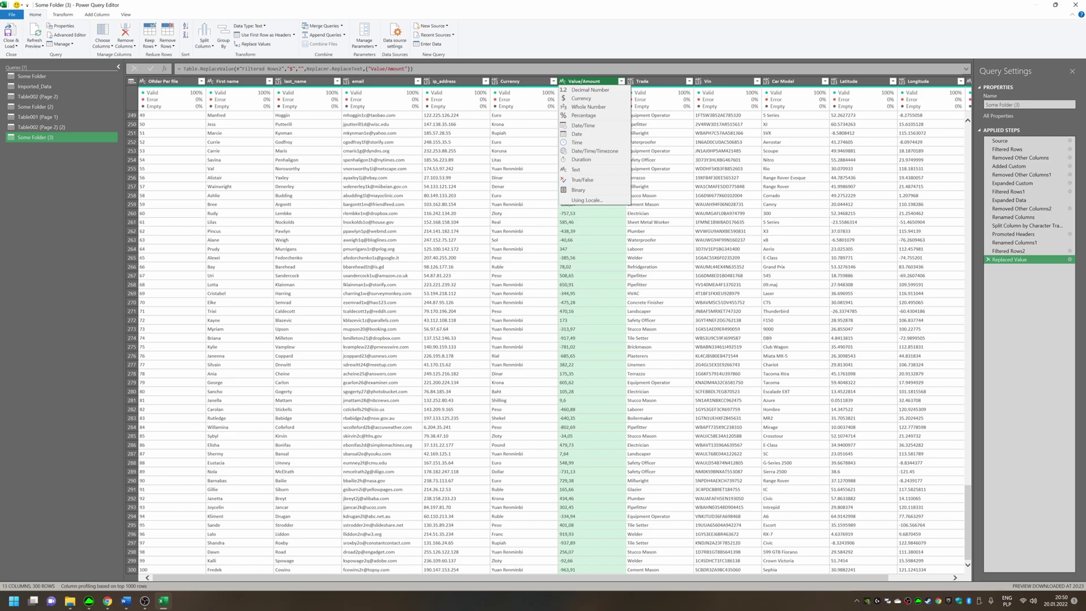
click(581, 99)
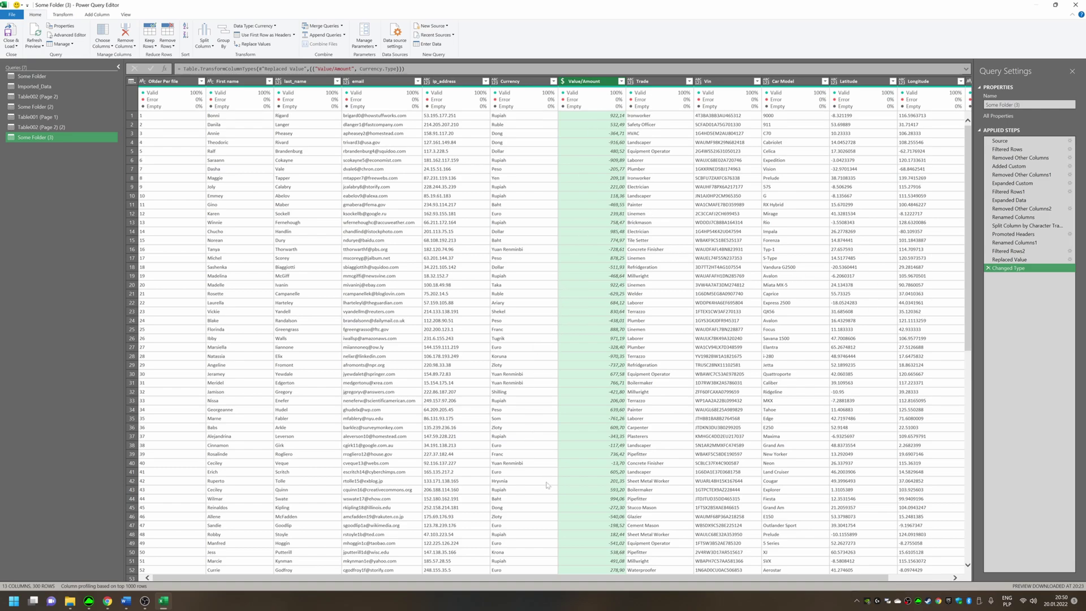
Step: Close the query editor and load the Some Folder (3) query as a table on a new worksheet
mouse_move(1007, 231)
click(11, 45)
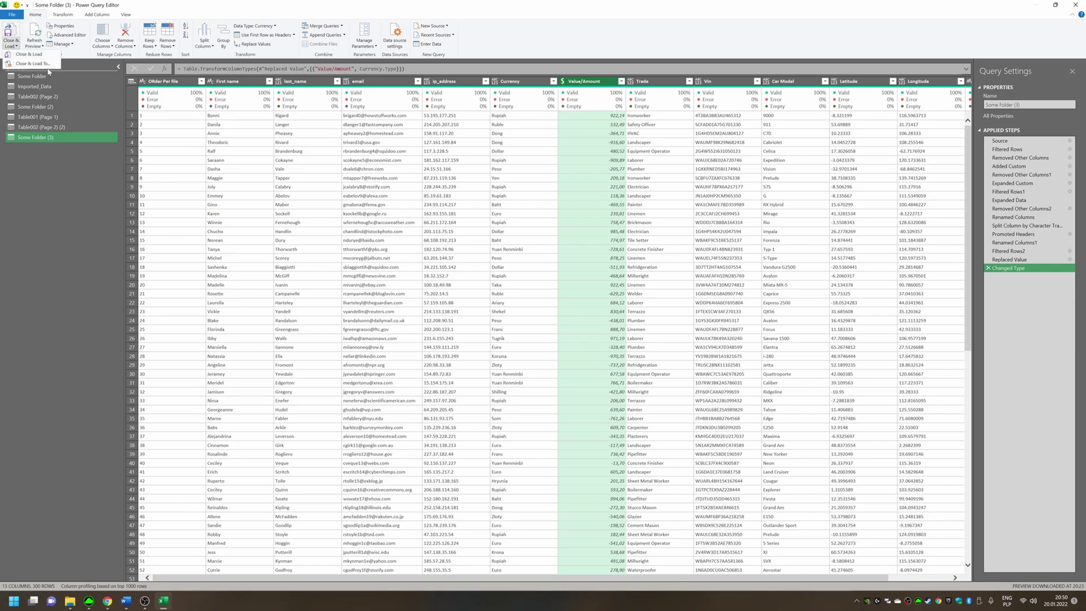
click(28, 55)
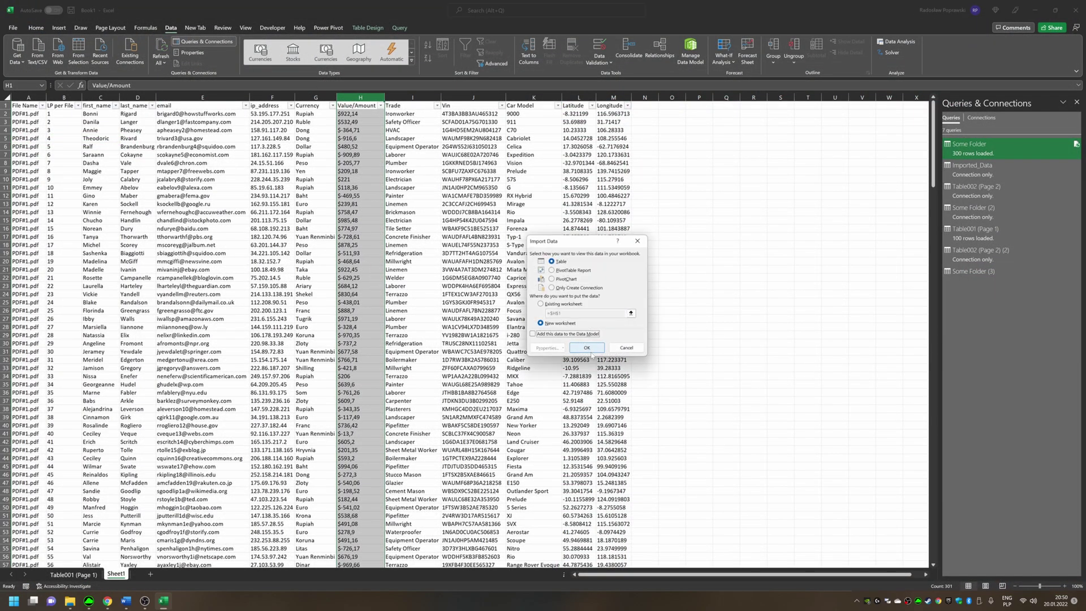
click(589, 349)
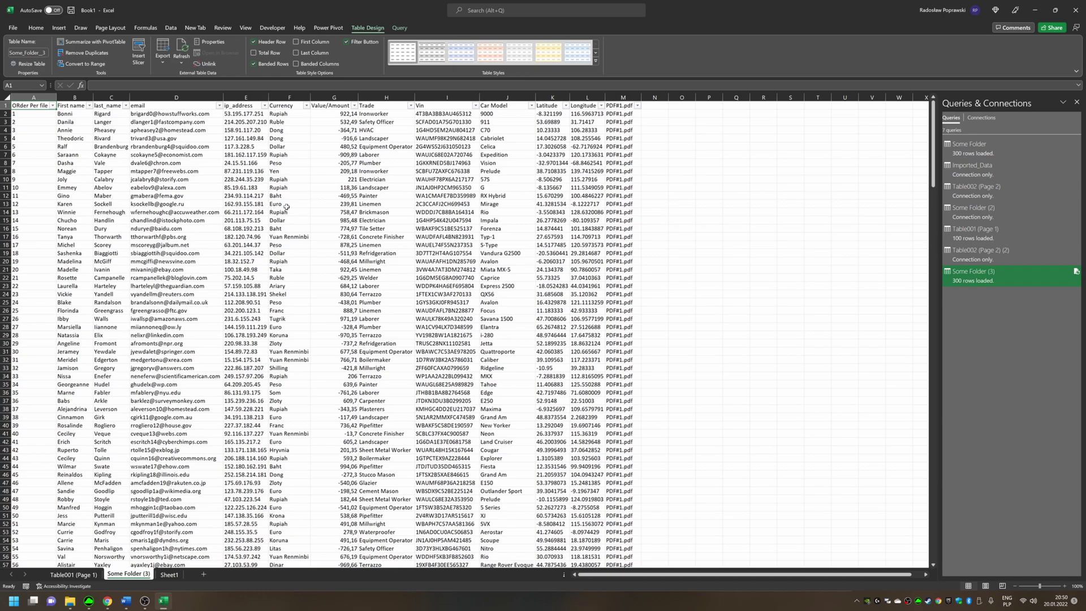
Step: Select the Value/Amount cells from G22 up to G2 in the loaded table to check that they calculate as numbers
click(328, 276)
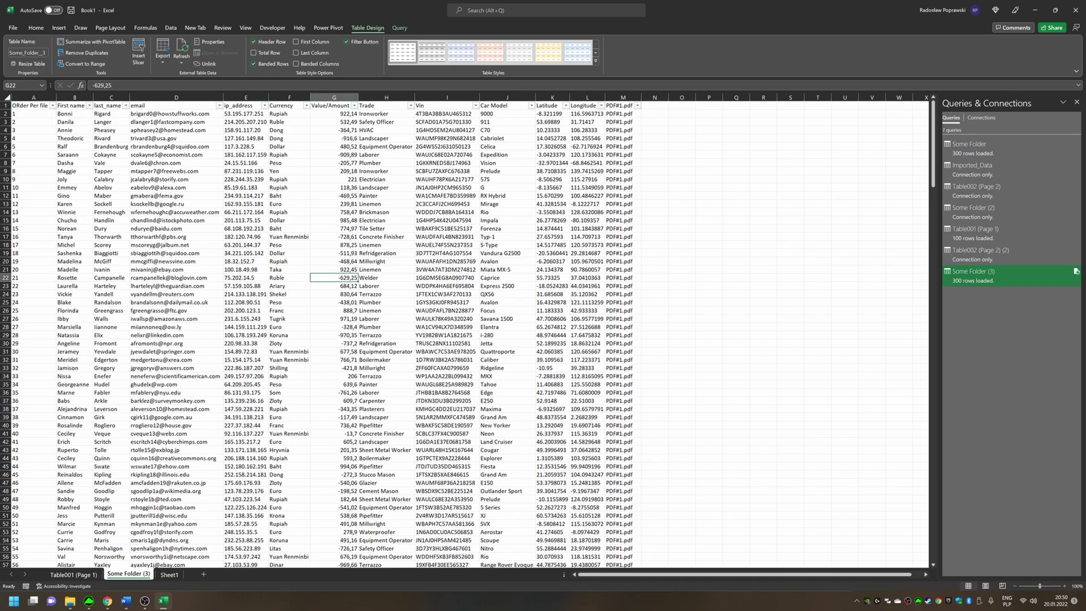
key(ctrl+shift+Up)
key(ctrl+shift+Up)
key(shift+Down)
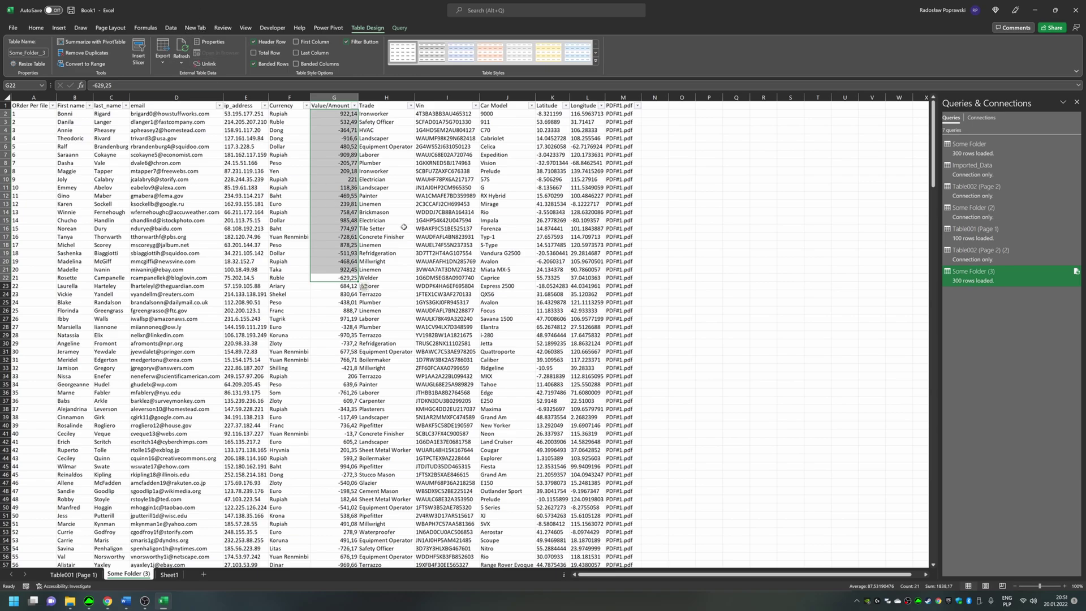
click(332, 219)
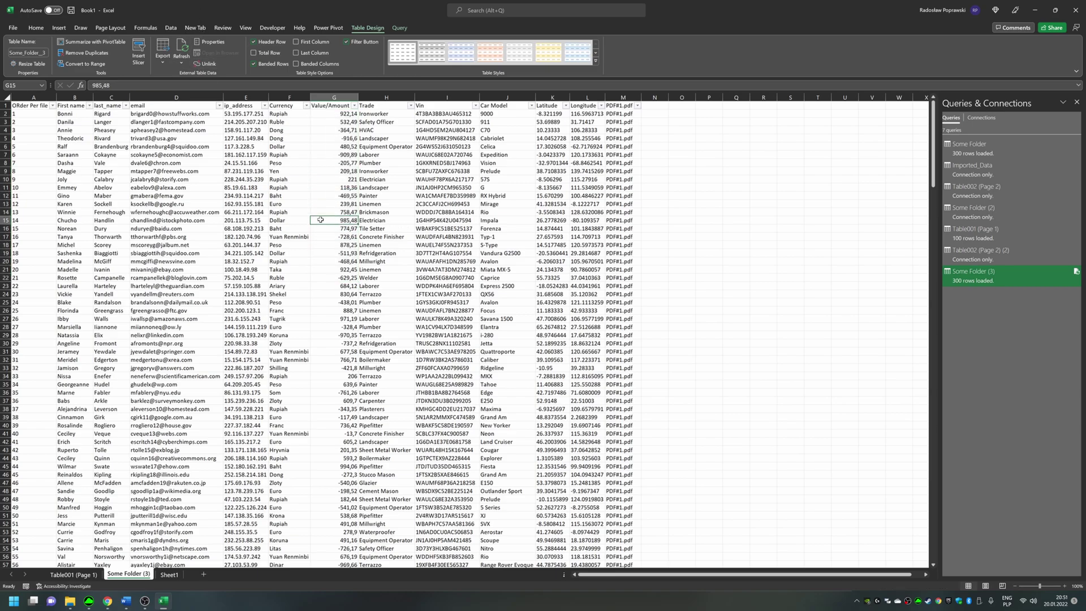